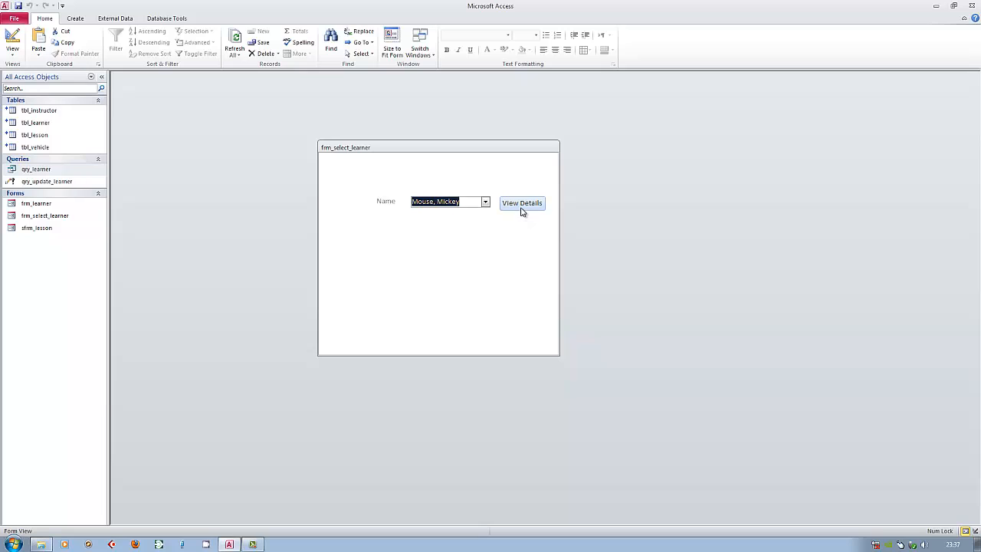
Open the selected learner's details form, switch it to Design View and move its window clear of the property sheet
{"action": "left_click", "coordinate": [521, 210]}
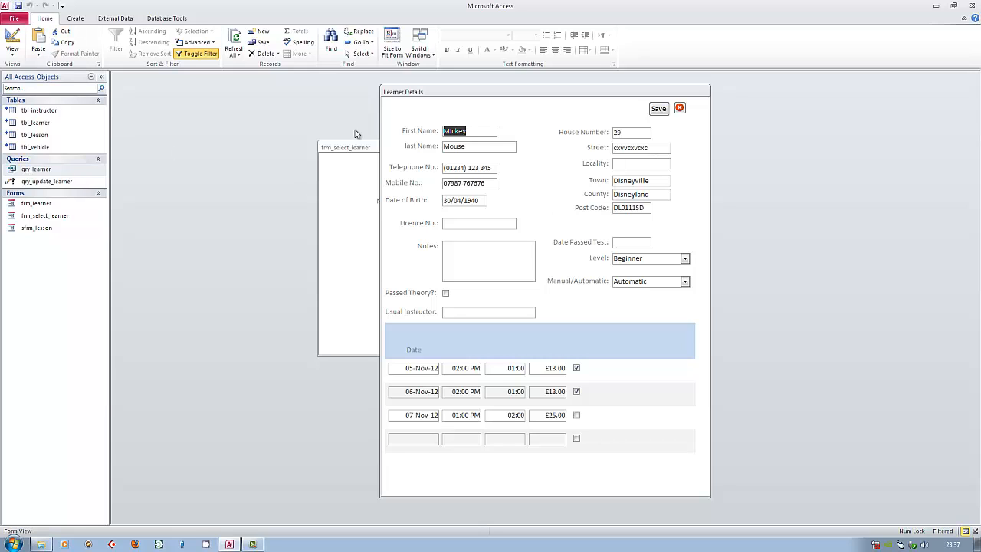
{"action": "left_click", "coordinate": [13, 35]}
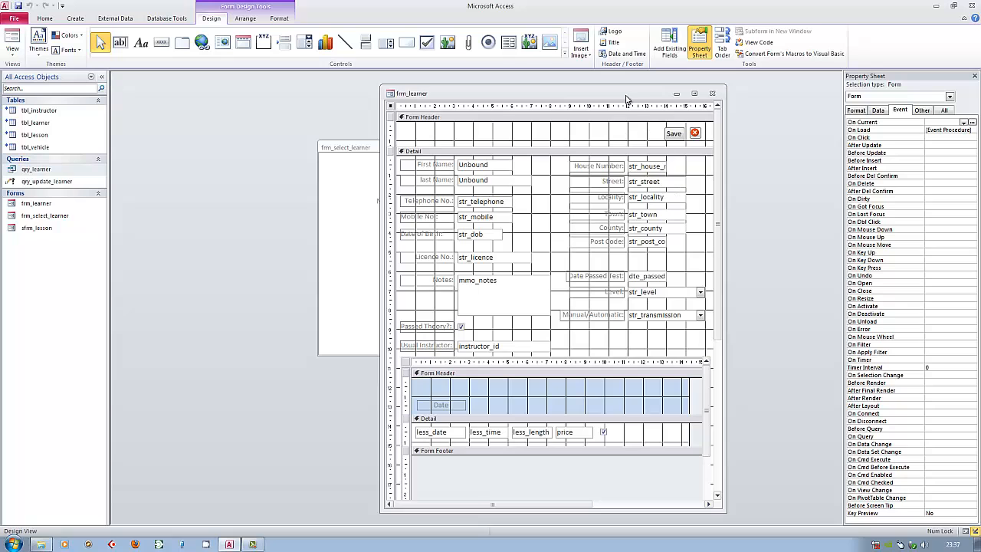
{"action": "left_click_drag", "start_coordinate": [628, 98], "coordinate": [455, 94]}
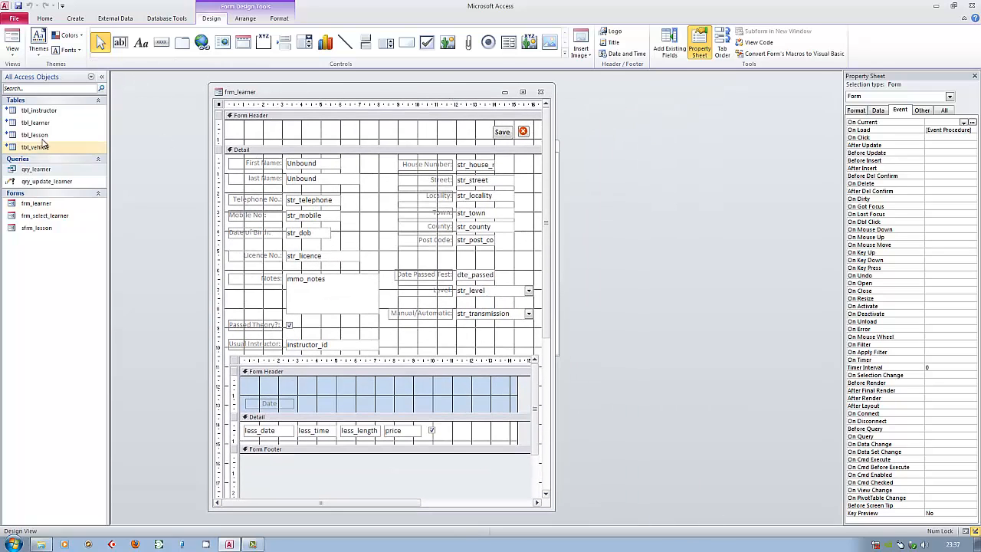
Create a new query in design mode based on tbl_learner and add its learner_id field to the grid
{"action": "left_click", "coordinate": [73, 20]}
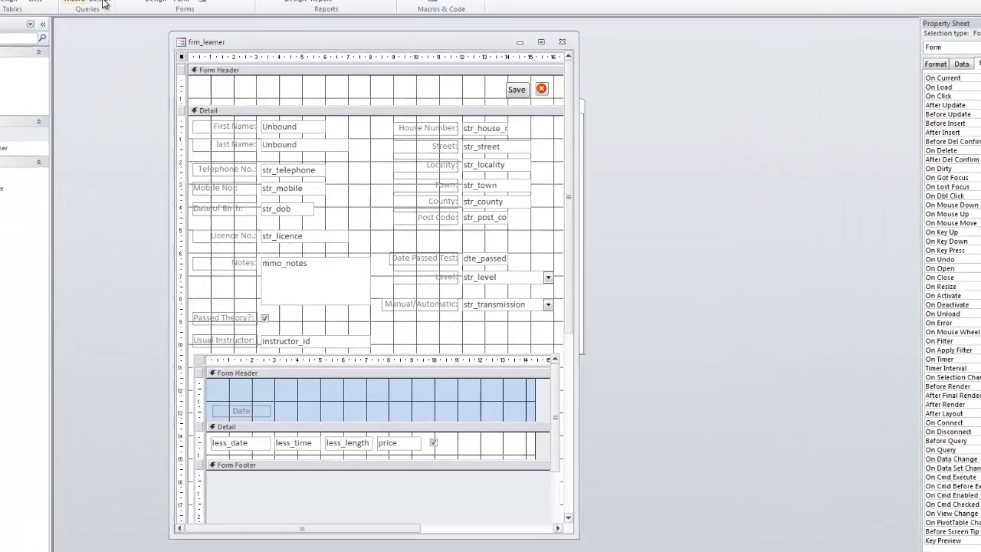
{"action": "left_click", "coordinate": [150, 52]}
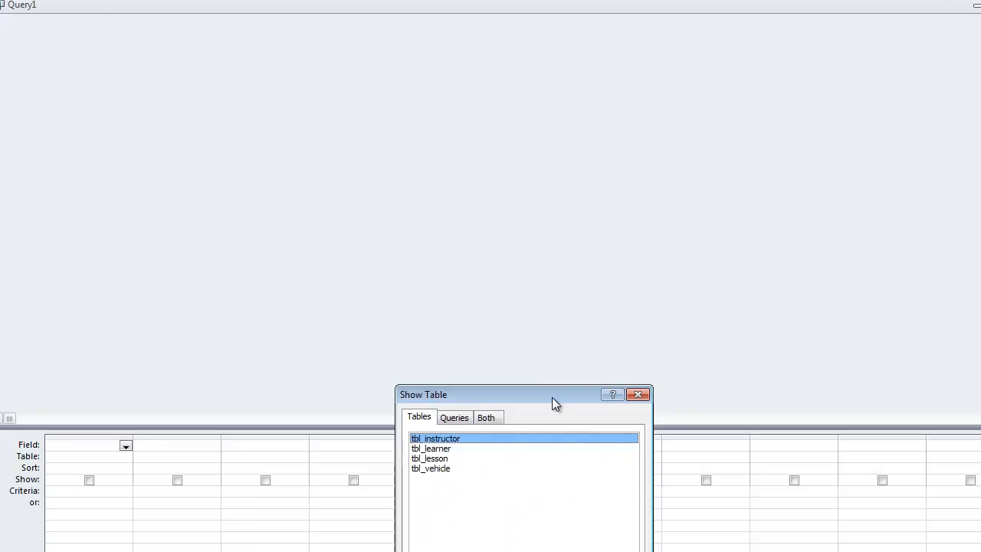
{"action": "left_click_drag", "start_coordinate": [552, 397], "coordinate": [695, 143]}
{"action": "double_click", "coordinate": [577, 195]}
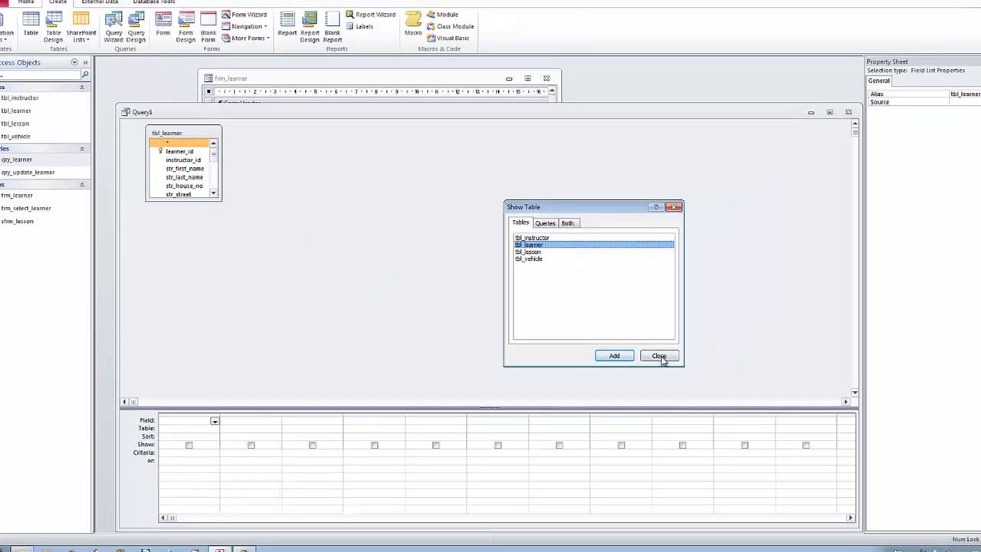
{"action": "left_click", "coordinate": [761, 353]}
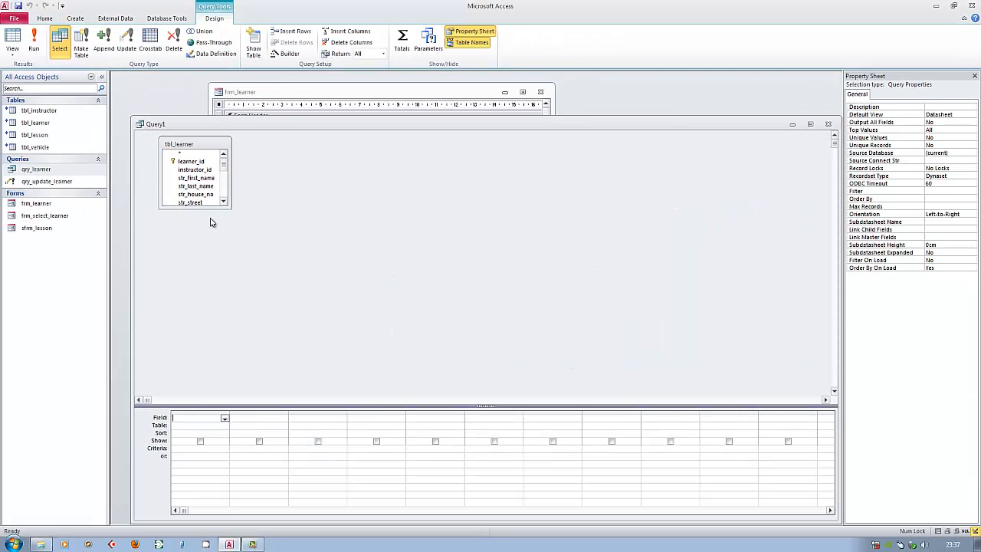
{"action": "double_click", "coordinate": [195, 163]}
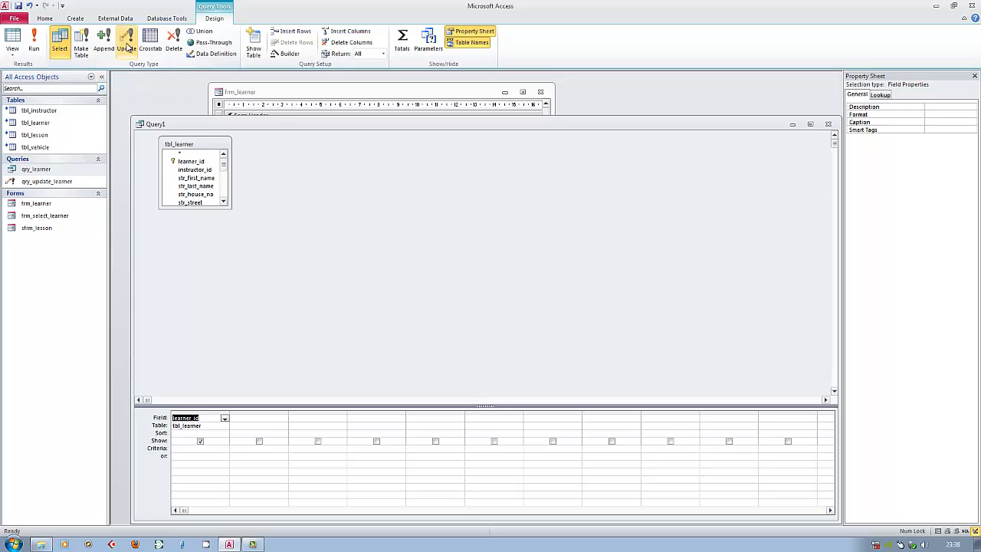
Convert the query to a delete query, set the learner_id criterion to Forms![frm_learner].[learner_id] and widen that column
{"action": "left_click", "coordinate": [172, 47]}
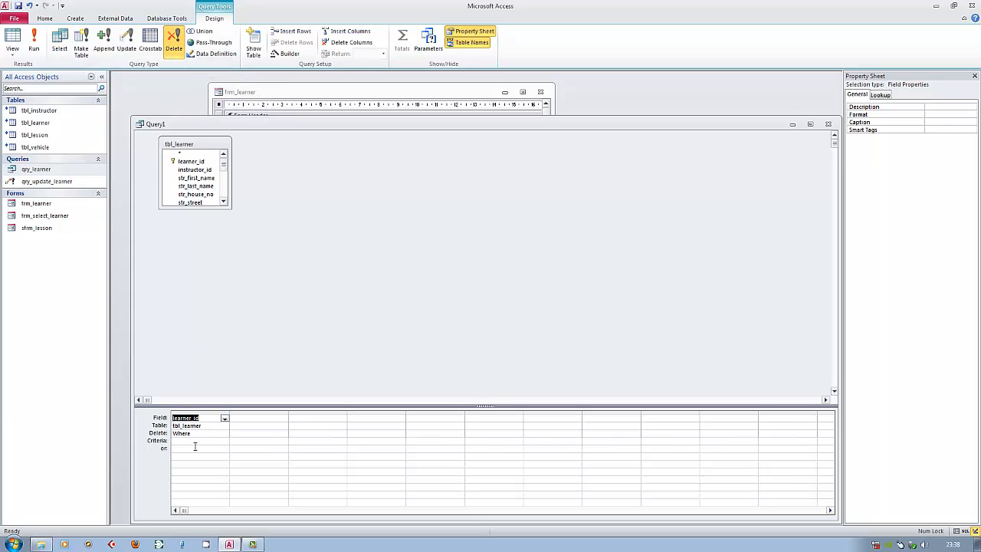
{"action": "left_click", "coordinate": [194, 443]}
{"action": "type", "text": "Forms"}
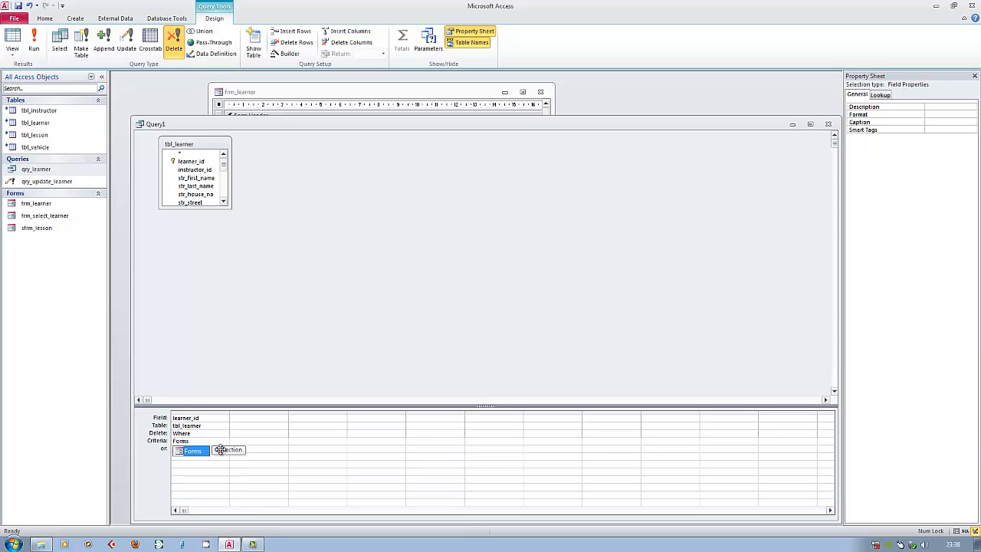
{"action": "type", "text": "!"}
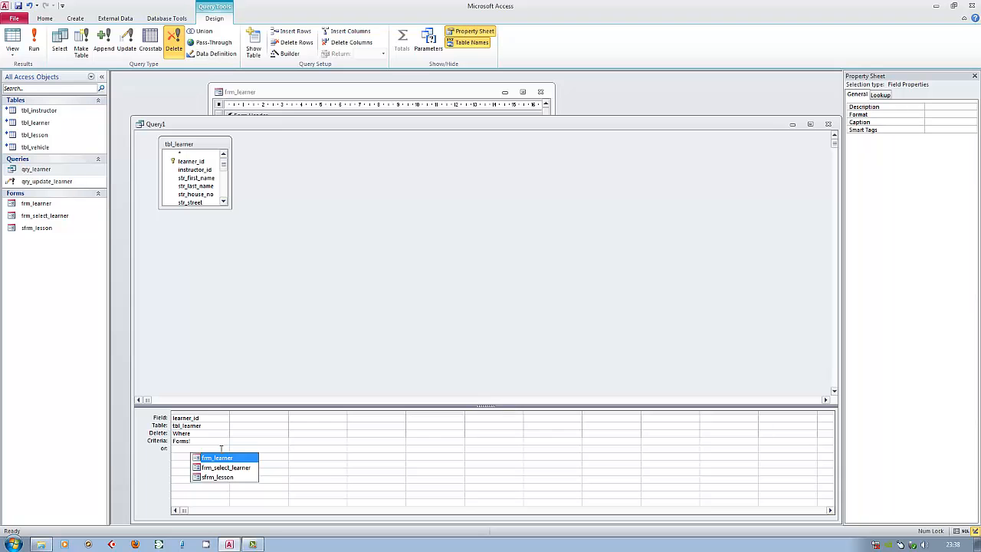
{"action": "double_click", "coordinate": [226, 459]}
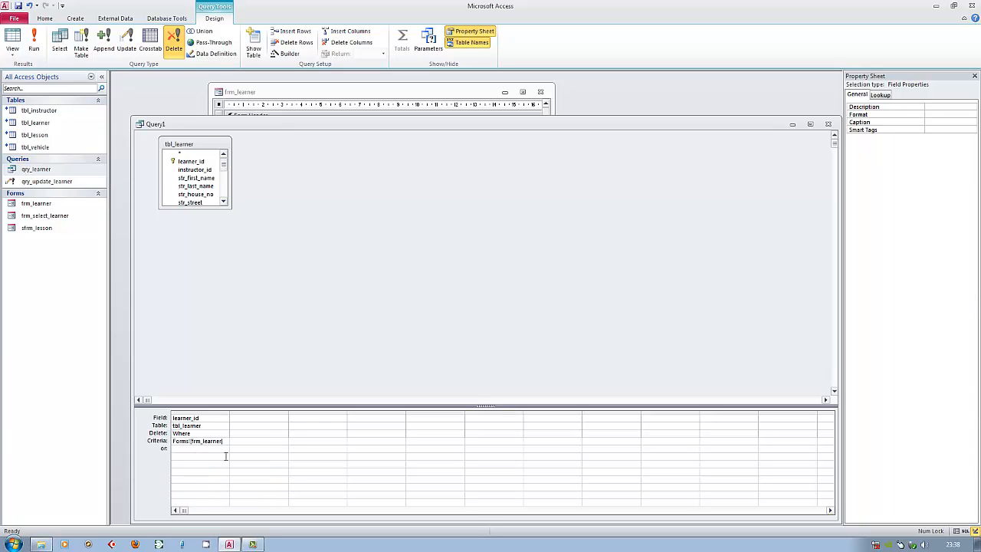
{"action": "type", "text": "."}
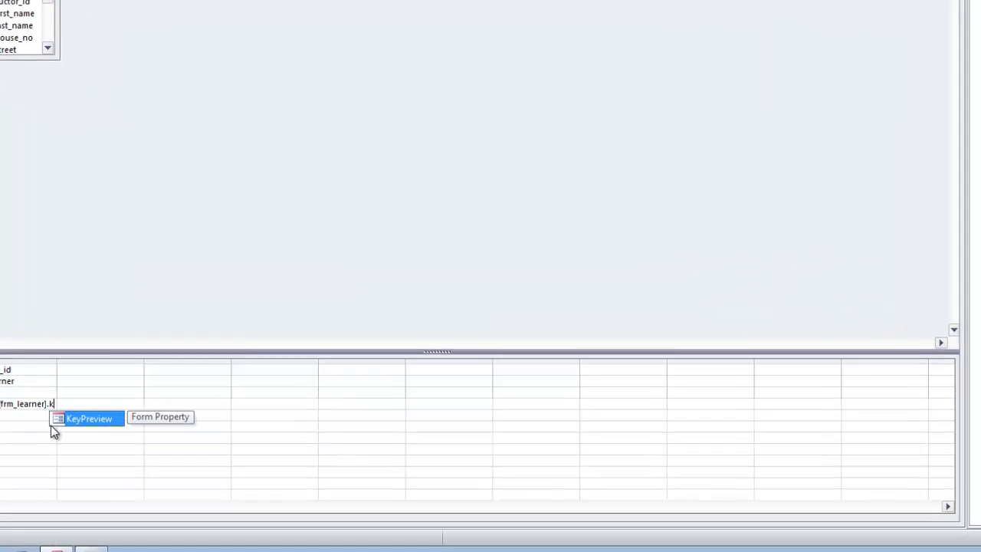
{"action": "type", "text": "lea"}
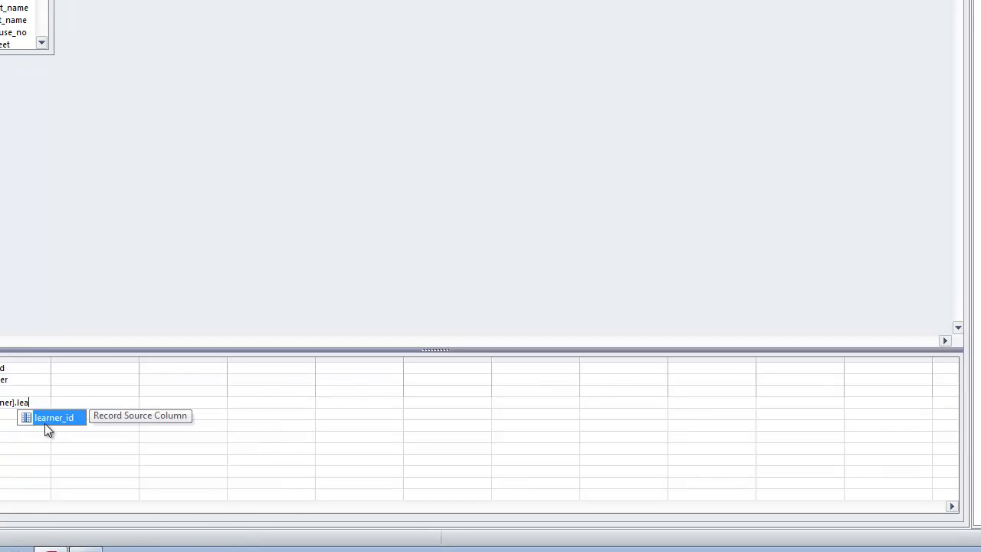
{"action": "double_click", "coordinate": [45, 419]}
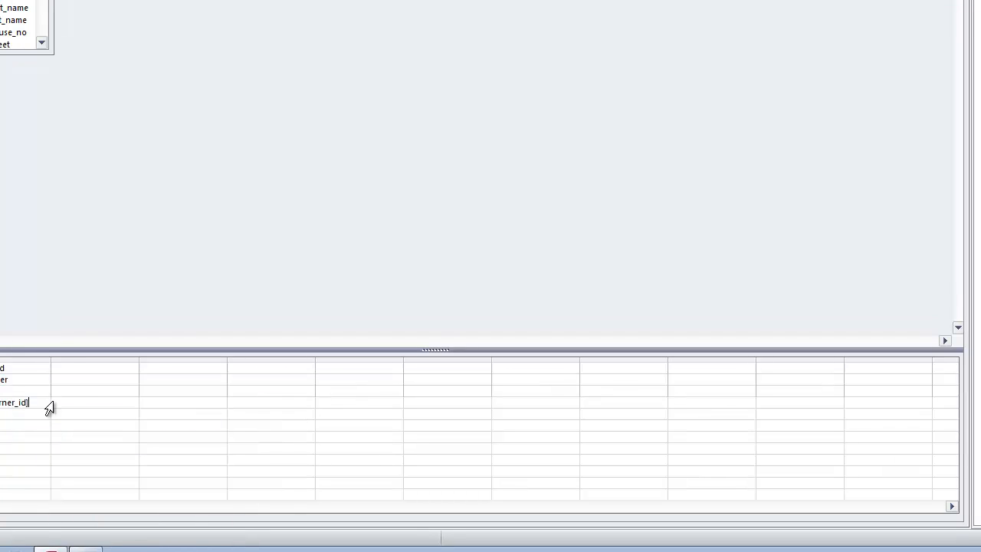
{"action": "left_click_drag", "start_coordinate": [51, 364], "coordinate": [118, 366]}
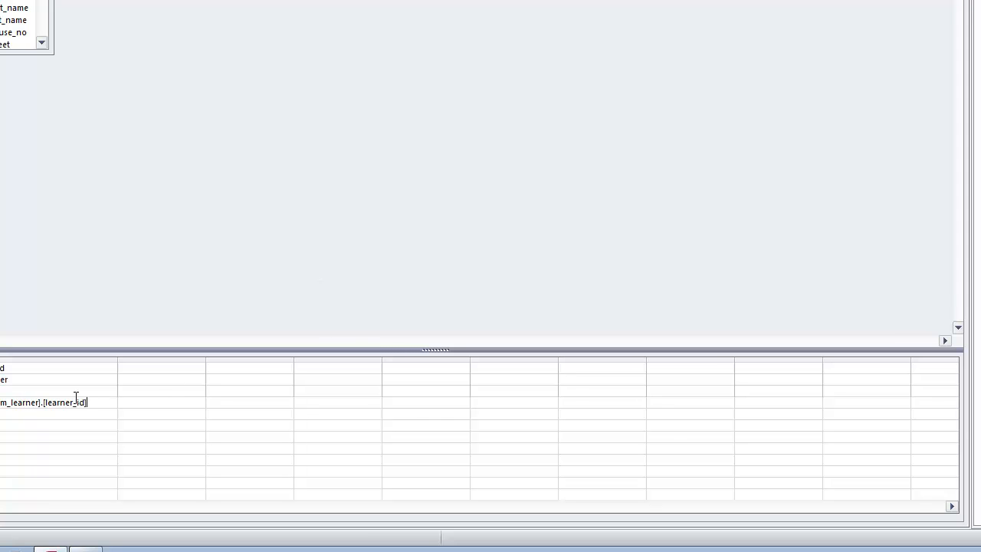
Close the delete query and save it as qry_delete_learner
{"action": "left_click", "coordinate": [980, 180]}
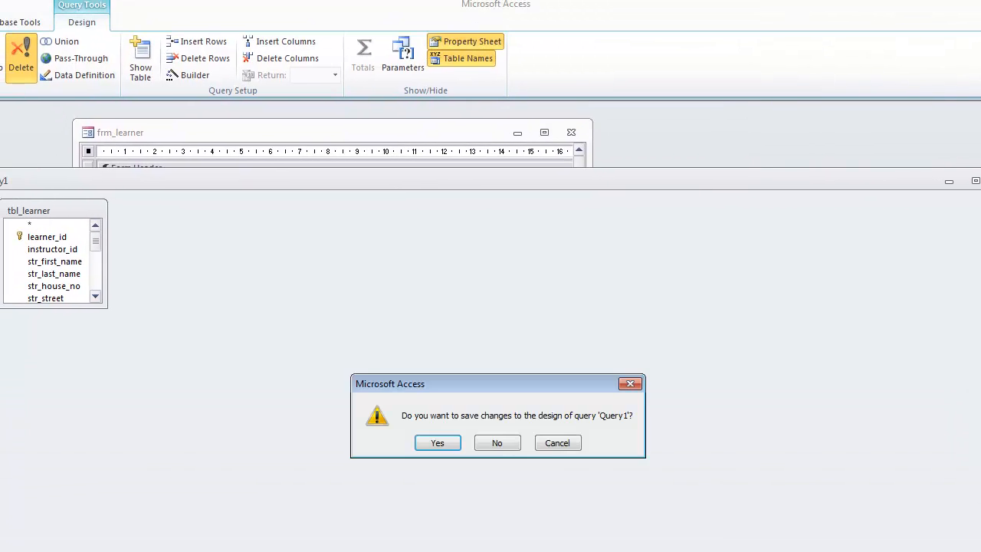
{"action": "left_click", "coordinate": [439, 443]}
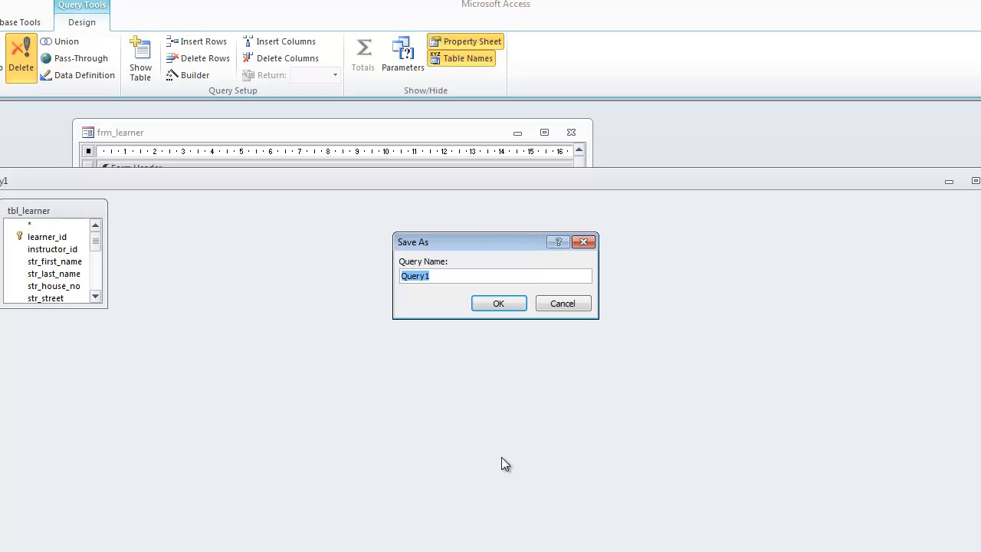
{"action": "type", "text": "qry_delete_learner"}
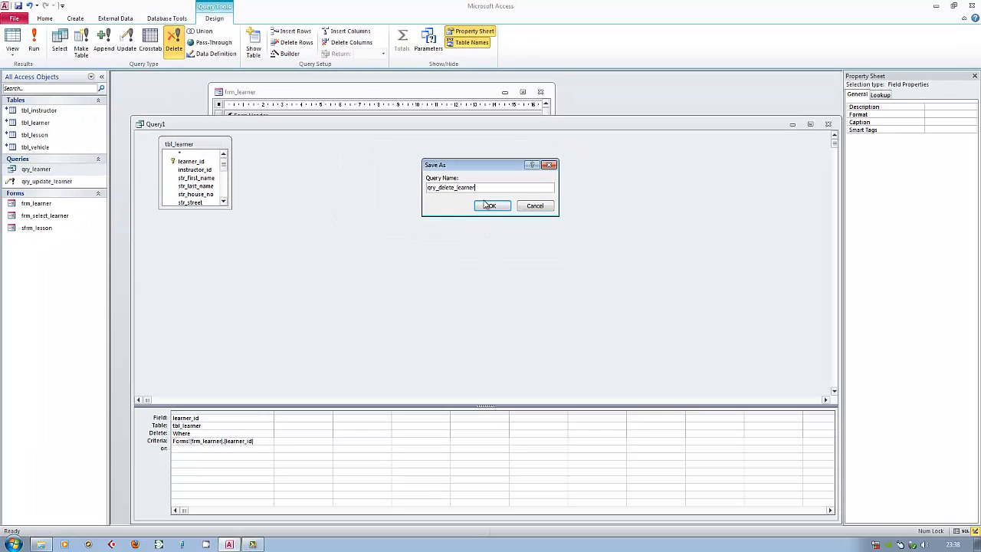
{"action": "left_click", "coordinate": [490, 205]}
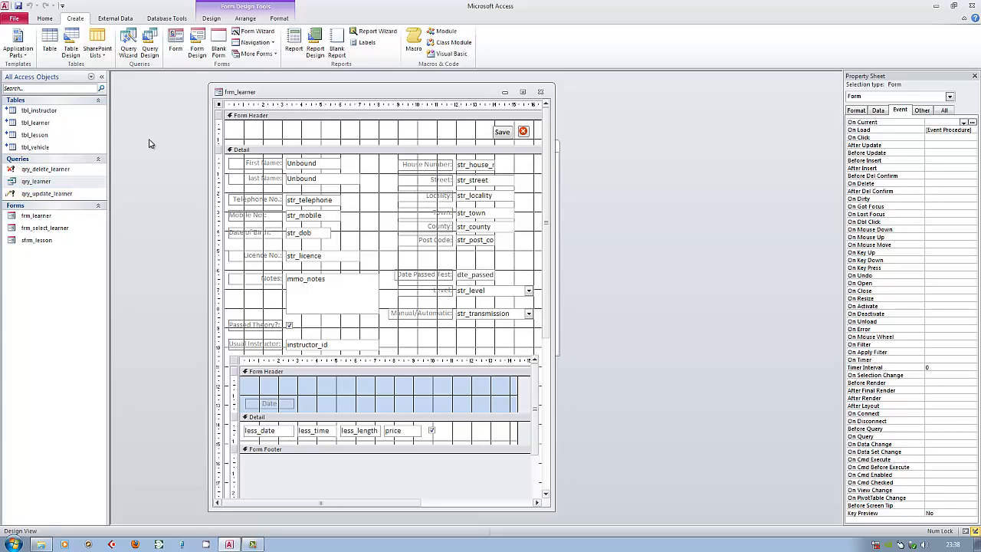
Place a command button in the header of frm_learner, to the left of the Save button
{"action": "left_click_drag", "start_coordinate": [317, 97], "coordinate": [287, 95]}
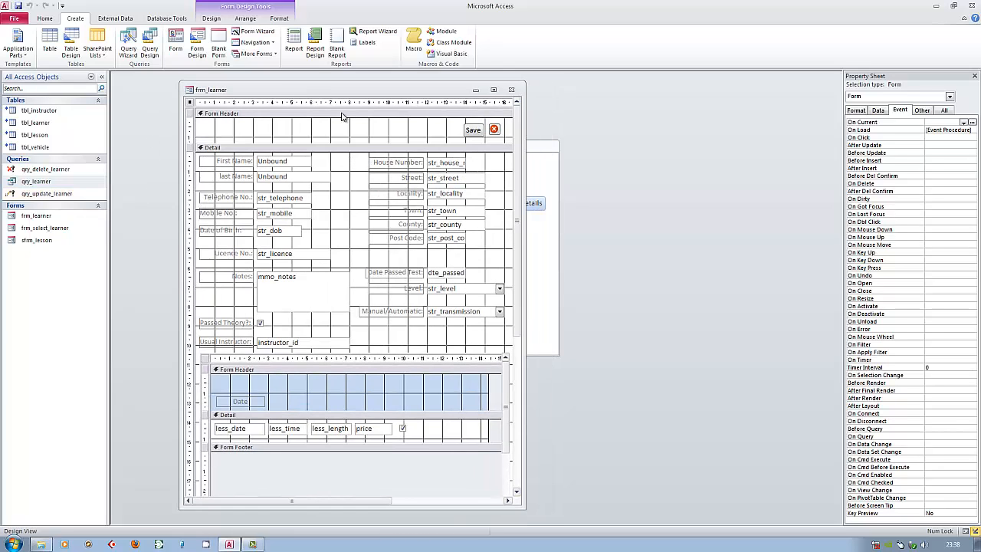
{"action": "left_click", "coordinate": [211, 18]}
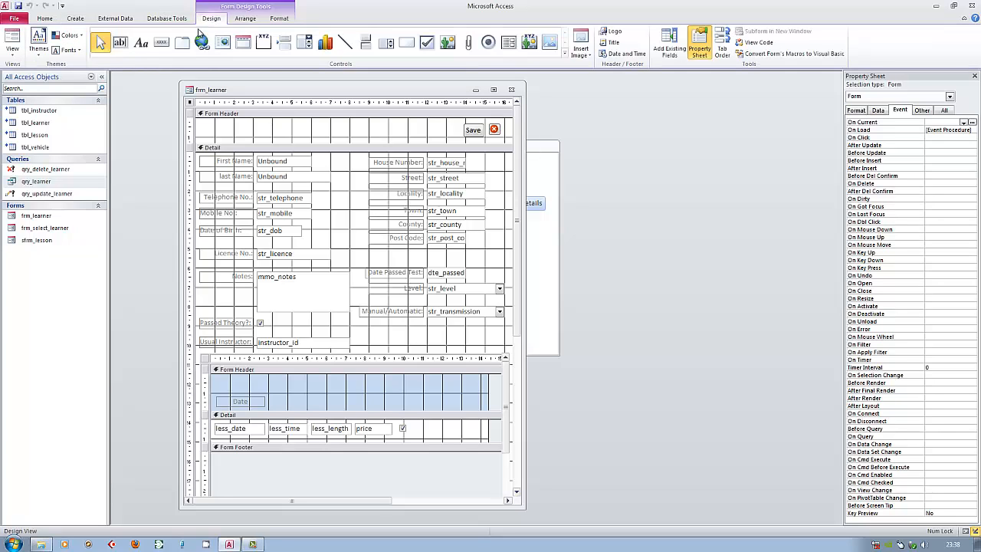
{"action": "left_click", "coordinate": [162, 42]}
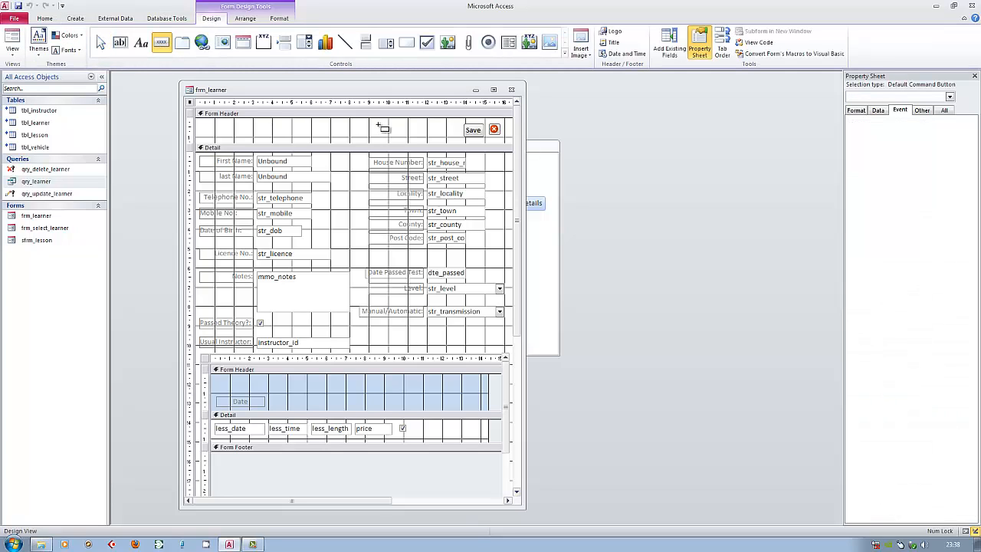
{"action": "left_click", "coordinate": [376, 126]}
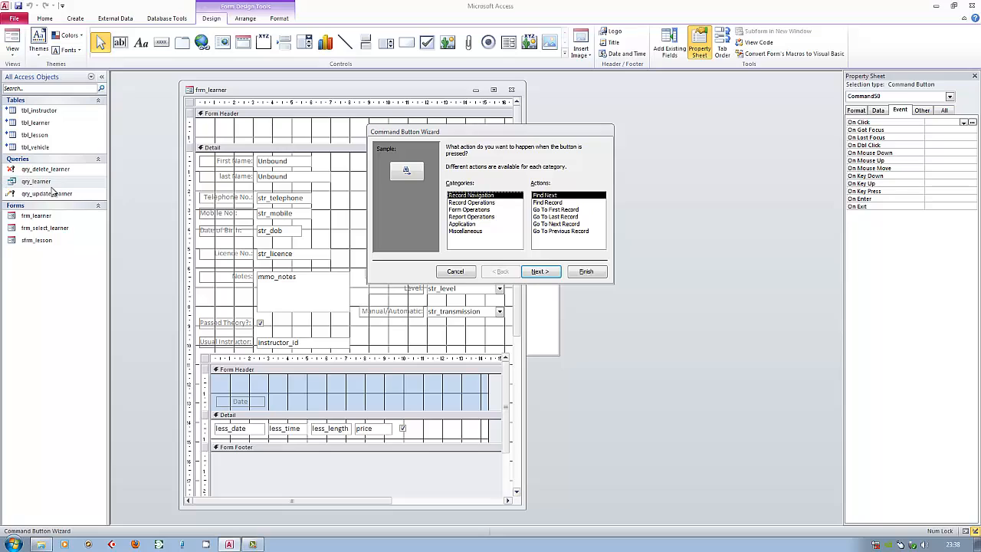
{"action": "left_click", "coordinate": [470, 232]}
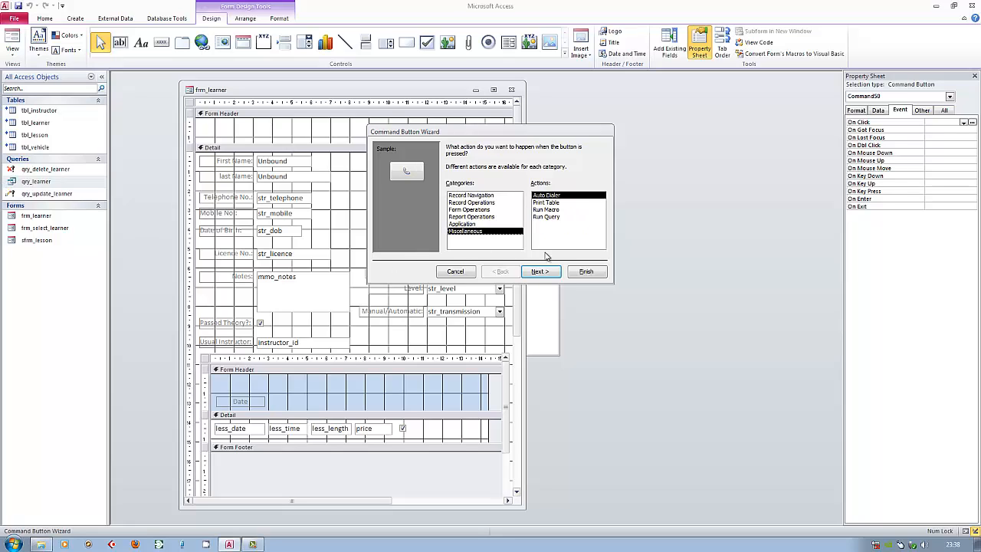
{"action": "left_click", "coordinate": [548, 218]}
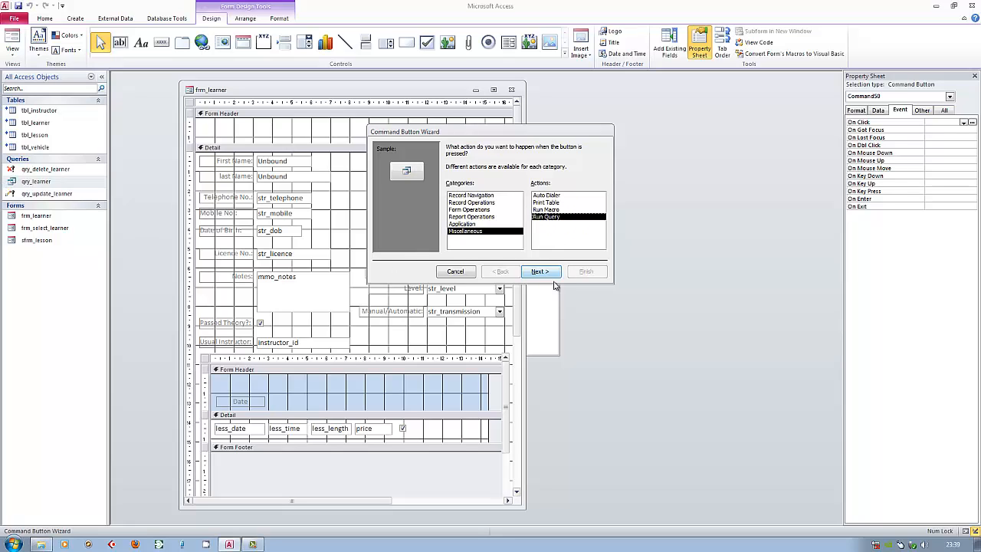
{"action": "left_click", "coordinate": [541, 272]}
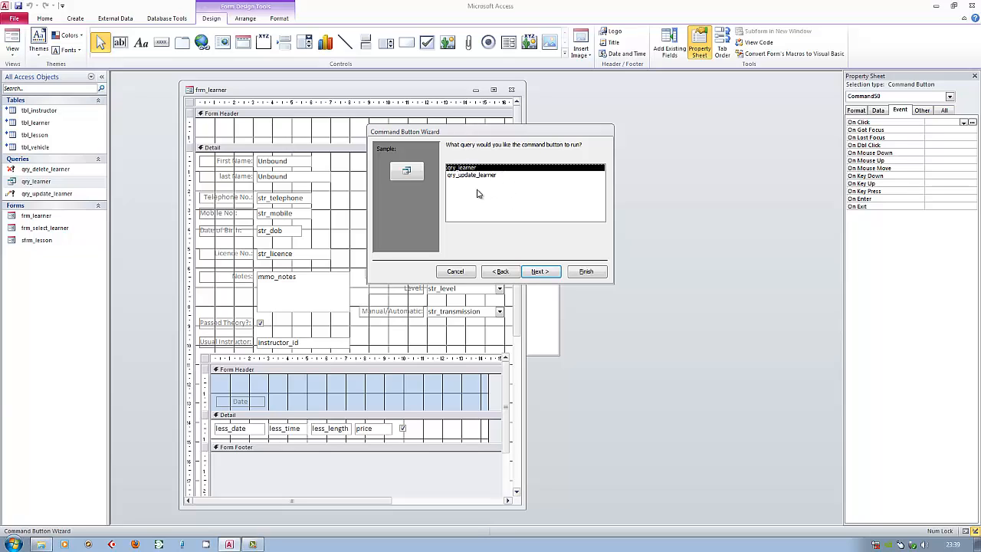
{"action": "left_click", "coordinate": [502, 272]}
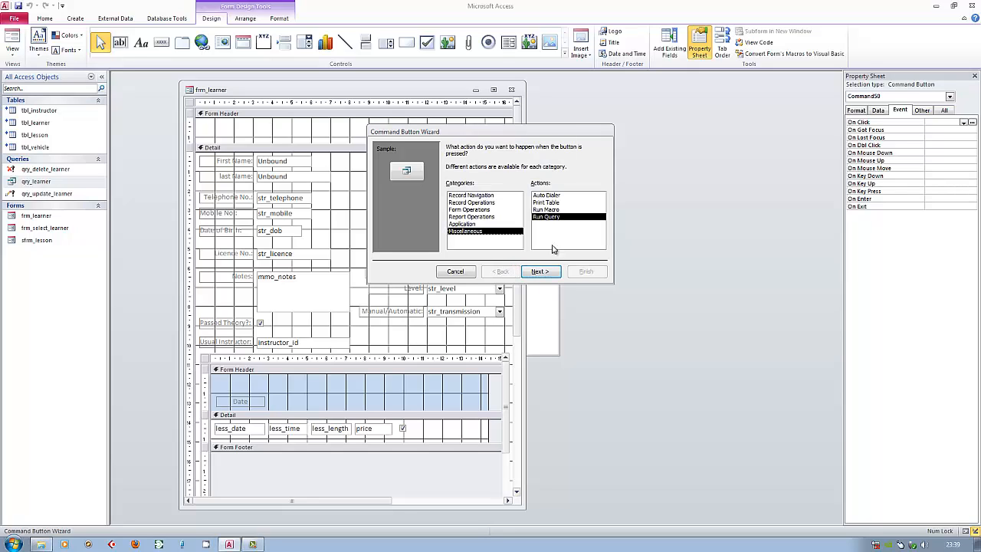
Cancel the Command Button Wizard and change the new button's caption to Delete
{"action": "left_click", "coordinate": [456, 272]}
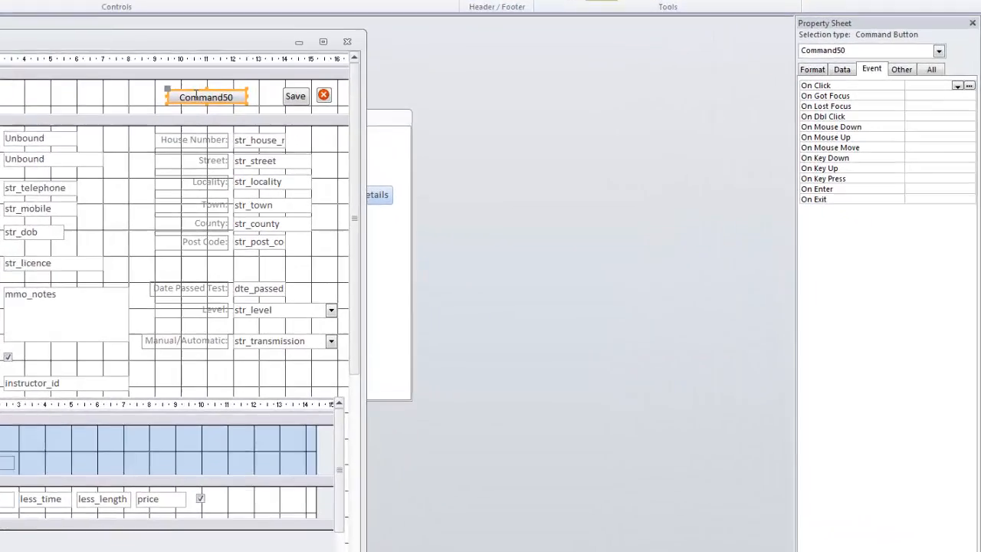
{"action": "left_click", "coordinate": [197, 96]}
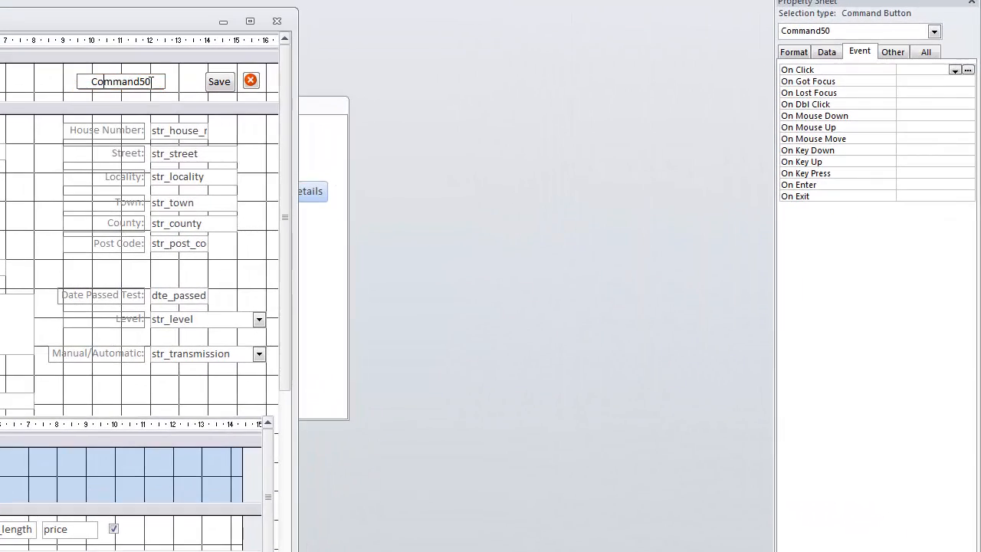
{"action": "left_click_drag", "start_coordinate": [152, 81], "coordinate": [88, 81]}
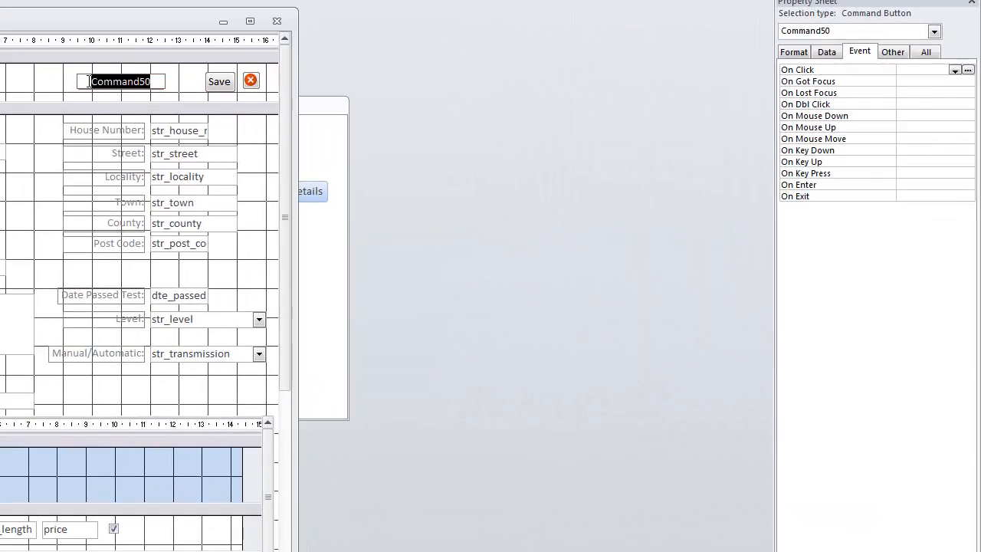
{"action": "type", "text": "Dlet"}
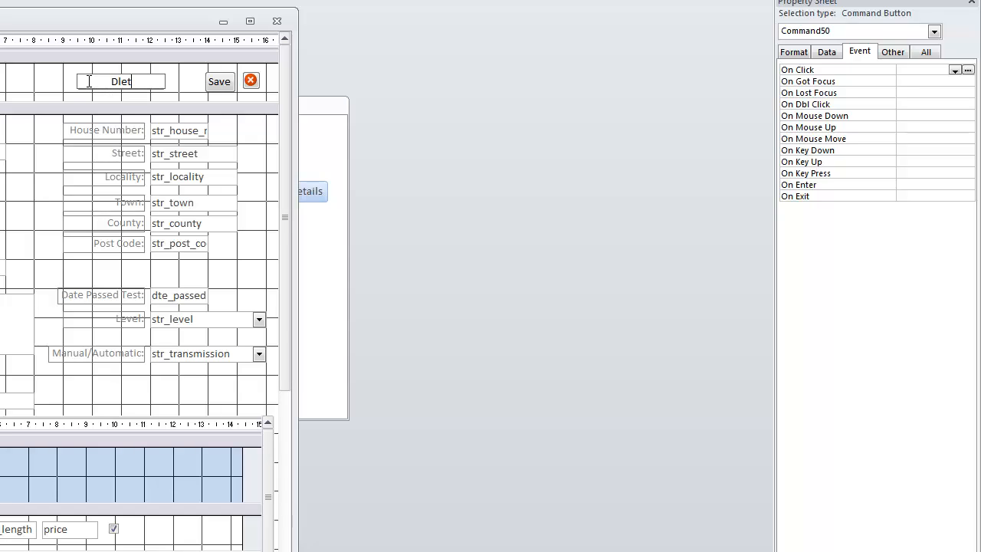
{"action": "type", "text": "e Re"}
{"action": "key", "text": "BackSpace"}
{"action": "key", "text": "BackSpace"}
{"action": "key", "text": "BackSpace"}
{"action": "key", "text": "BackSpace"}
{"action": "key", "text": "BackSpace"}
{"action": "key", "text": "BackSpace"}
{"action": "key", "text": "BackSpace"}
{"action": "type", "text": "elete"}
{"action": "left_click", "coordinate": [176, 83]}
{"action": "left_click", "coordinate": [151, 88]}
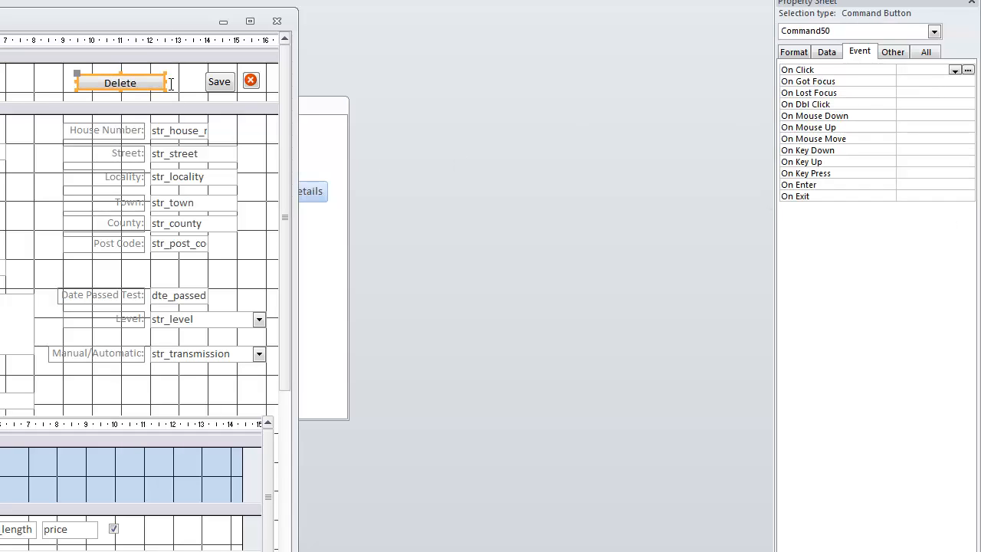
Examine the Delete button's picture caption arrangement and the pictures available in the Picture Builder without changing anything
{"action": "left_click", "coordinate": [827, 54]}
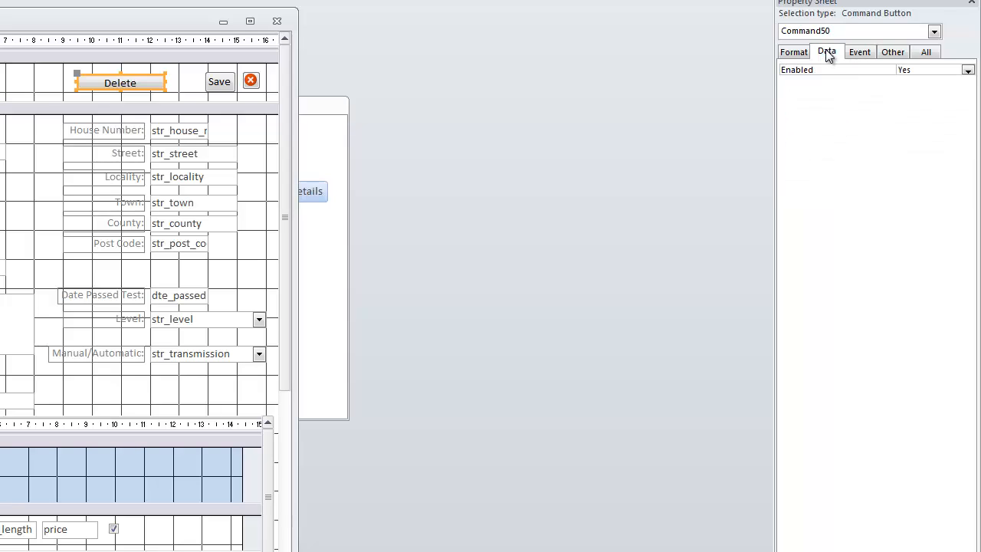
{"action": "left_click", "coordinate": [805, 53]}
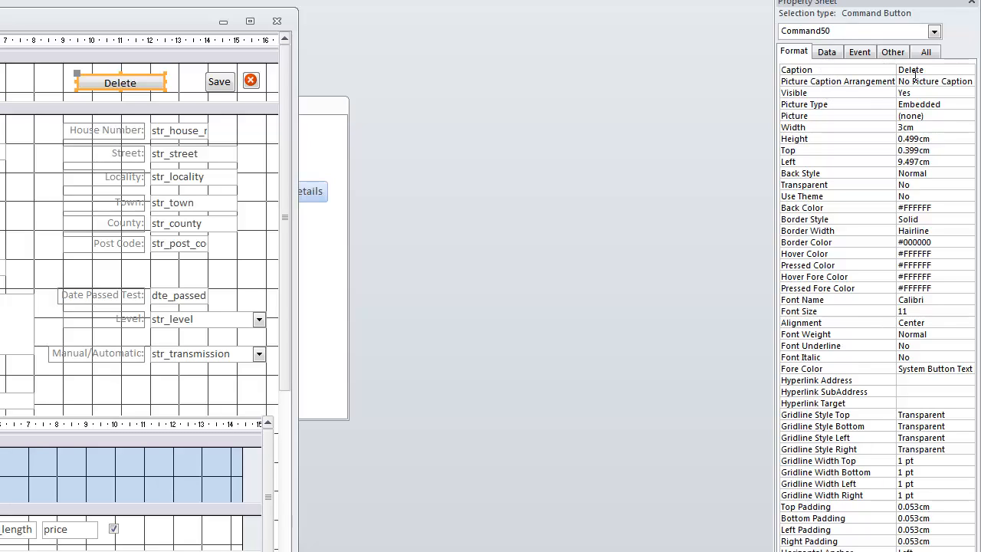
{"action": "left_click", "coordinate": [938, 78]}
{"action": "left_click", "coordinate": [968, 83]}
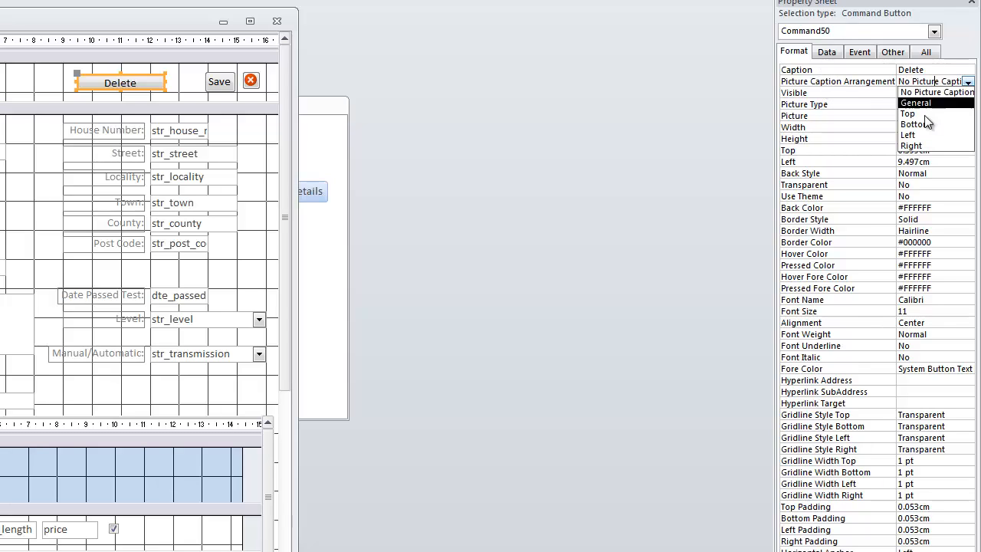
{"action": "left_click", "coordinate": [837, 115]}
{"action": "left_click", "coordinate": [837, 104]}
{"action": "left_click", "coordinate": [872, 116]}
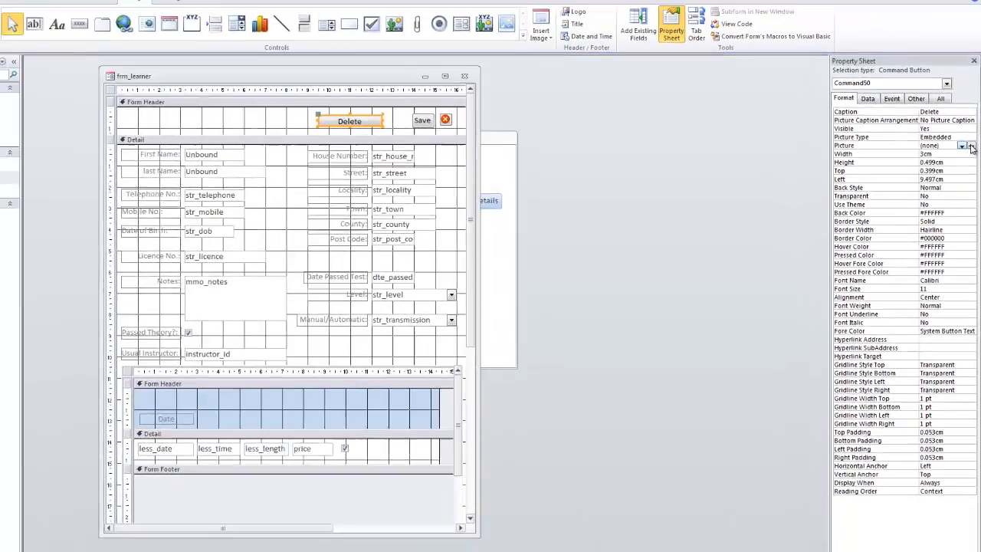
{"action": "left_click", "coordinate": [968, 116]}
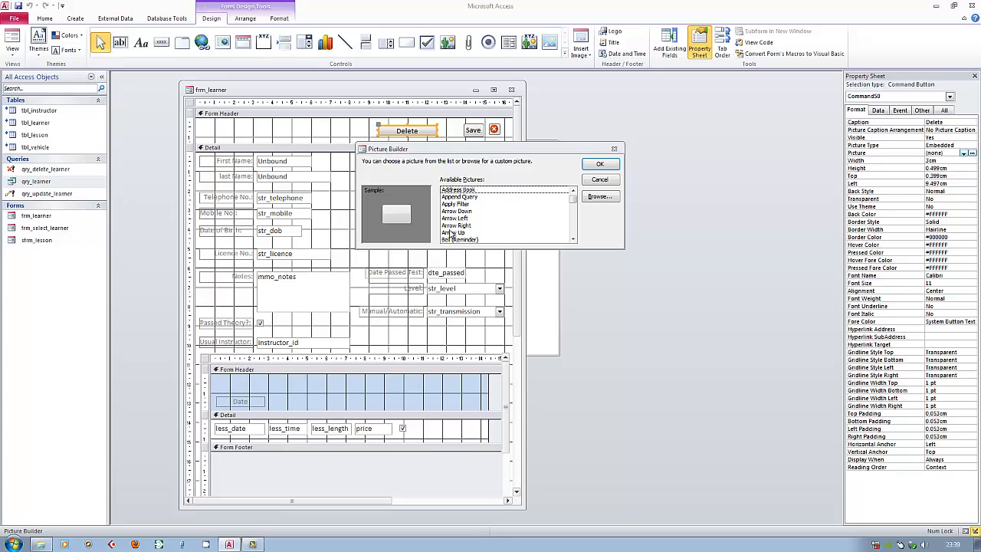
{"action": "left_click", "coordinate": [599, 183]}
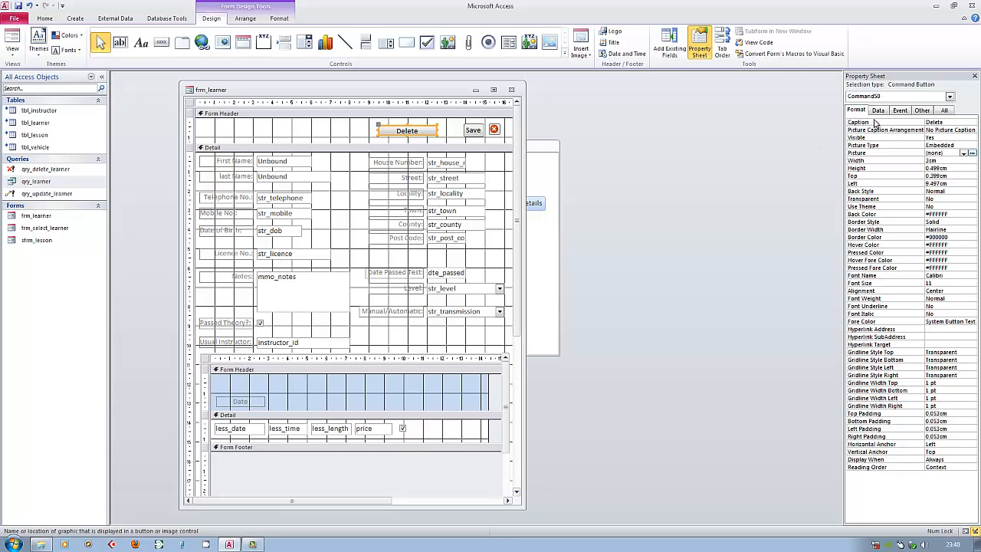
Build a macro for the Delete button's On Click event and add an OpenQuery action to it
{"action": "left_click", "coordinate": [900, 112]}
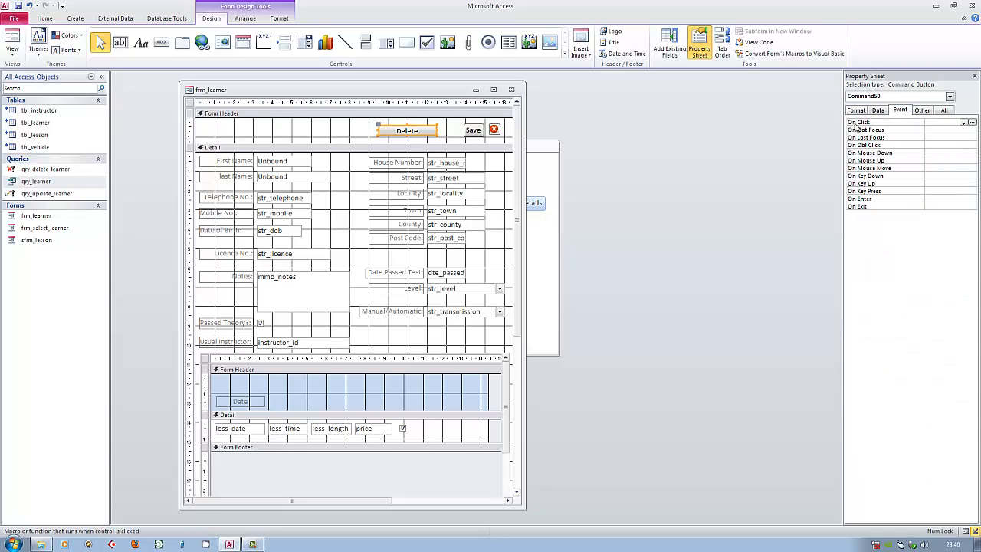
{"action": "left_click", "coordinate": [972, 123]}
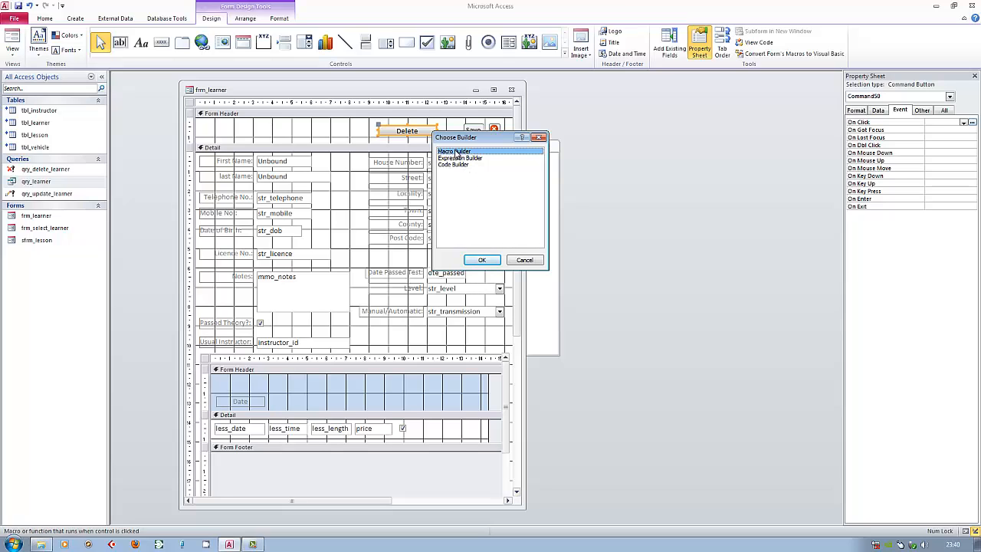
{"action": "left_click", "coordinate": [484, 261]}
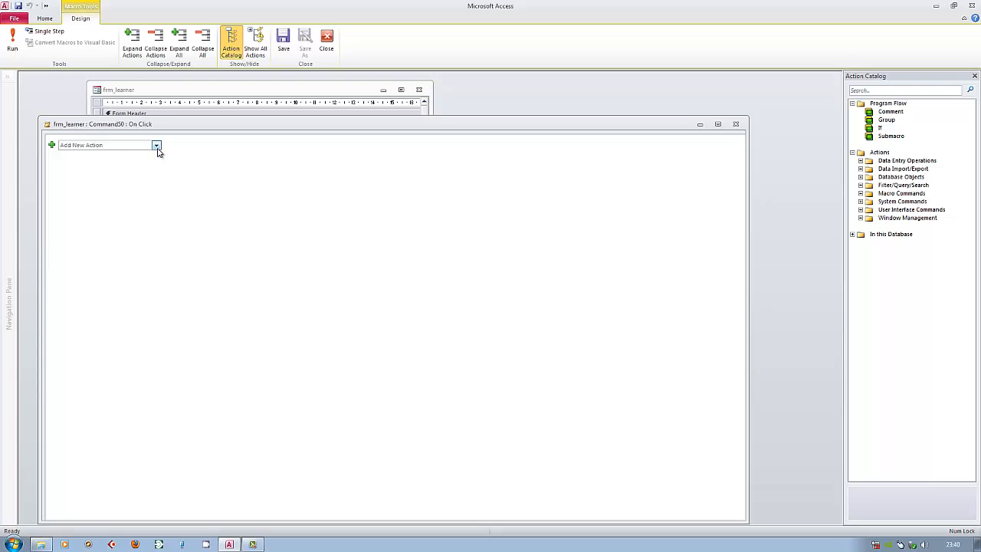
{"action": "left_click", "coordinate": [157, 146]}
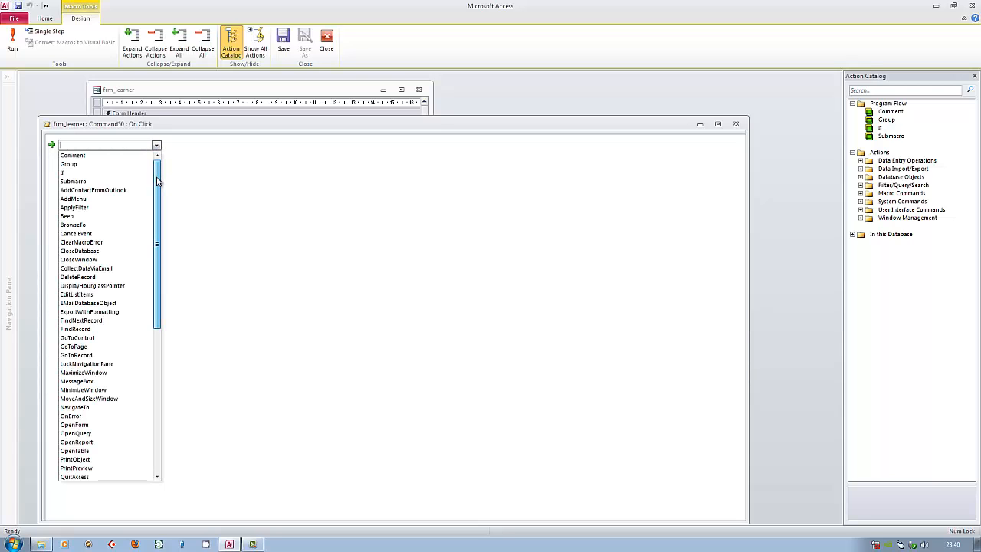
{"action": "left_click_drag", "start_coordinate": [157, 181], "coordinate": [160, 263]}
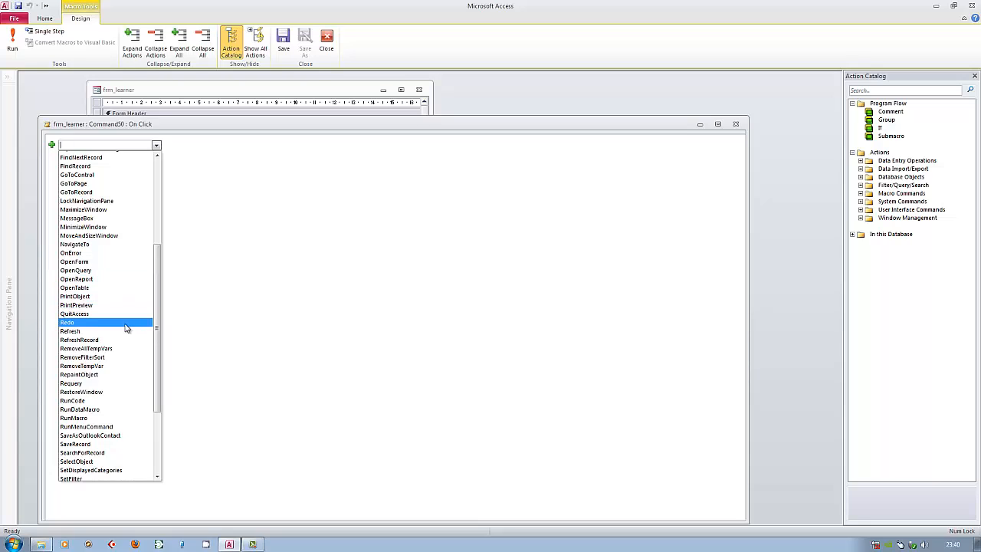
{"action": "left_click", "coordinate": [76, 271]}
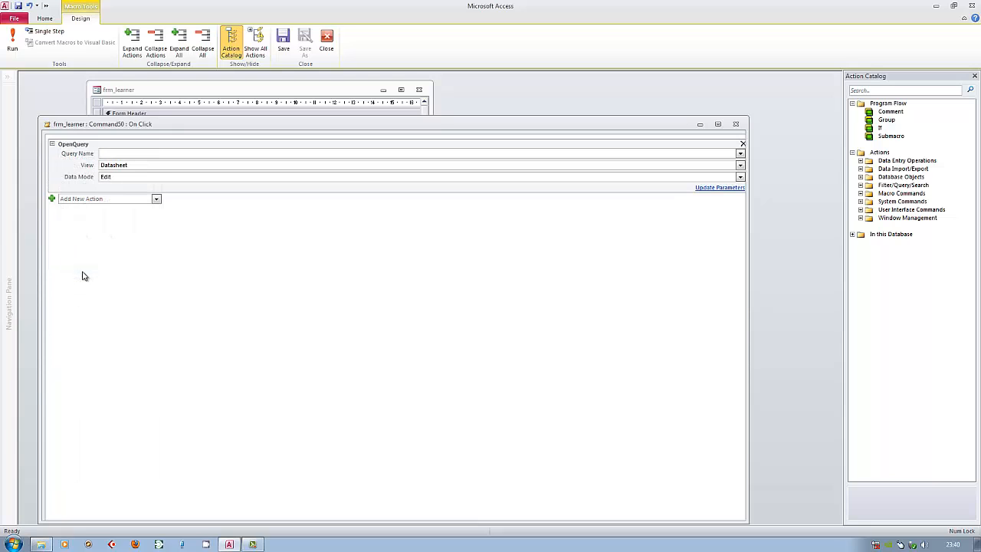
Set the OpenQuery action's query name to qry_delete_learner, then close and save the macro
{"action": "left_click", "coordinate": [741, 154]}
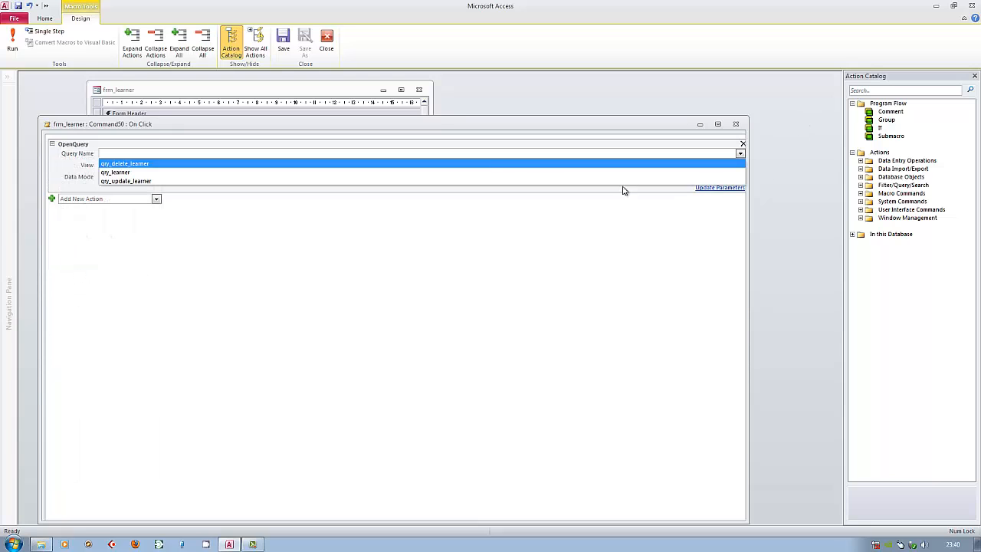
{"action": "left_click", "coordinate": [127, 164]}
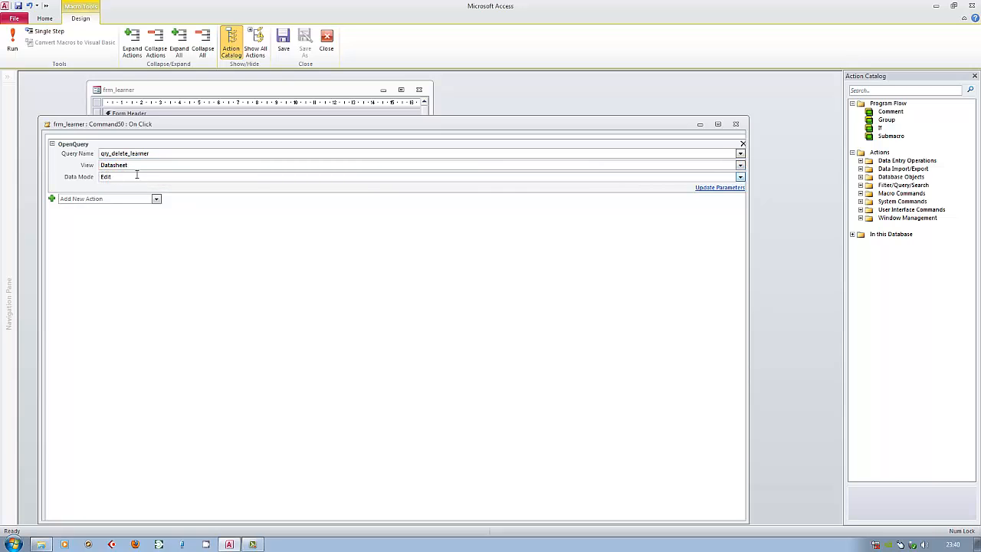
{"action": "left_click", "coordinate": [736, 123]}
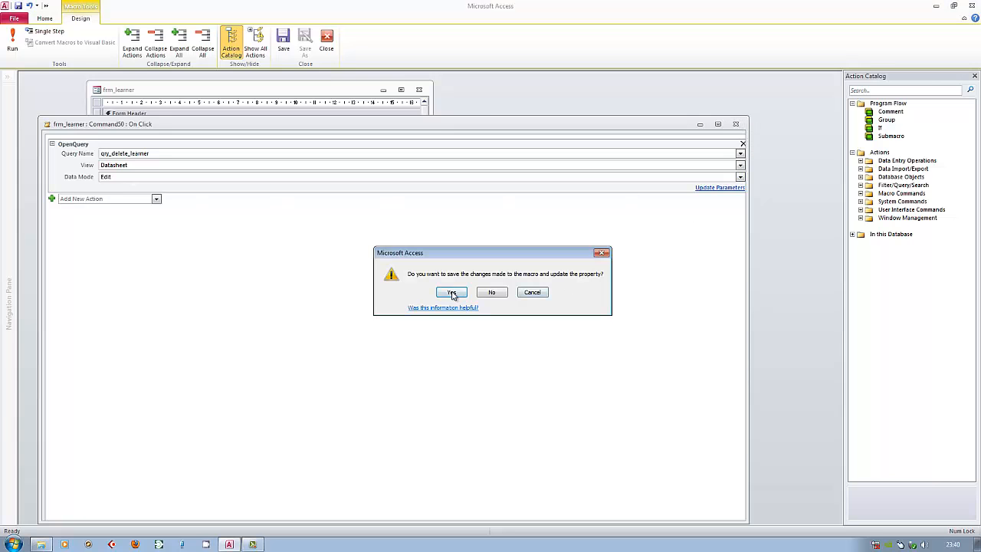
{"action": "left_click", "coordinate": [453, 293]}
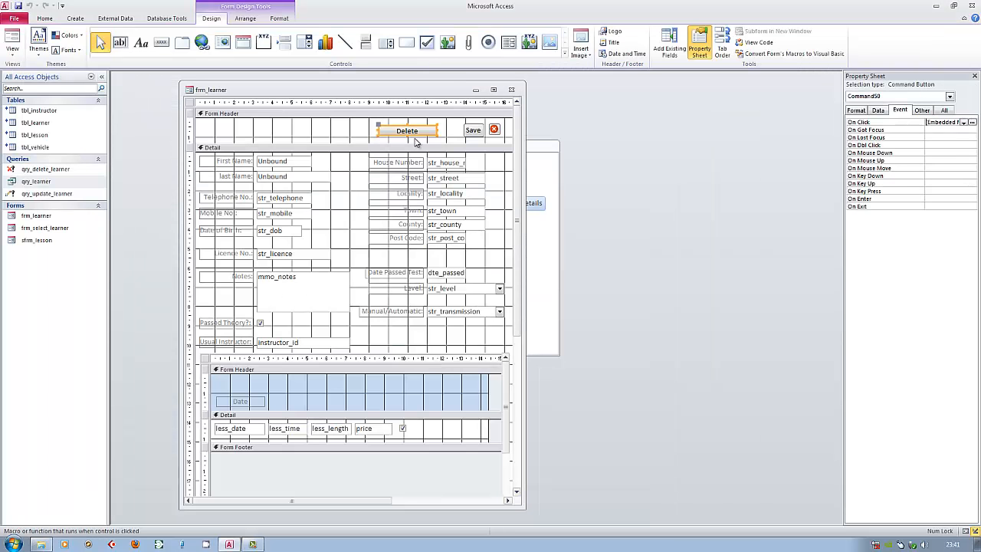
Check the macro behind the Delete button, then close frm_learner and save its design changes
{"action": "left_click", "coordinate": [972, 123]}
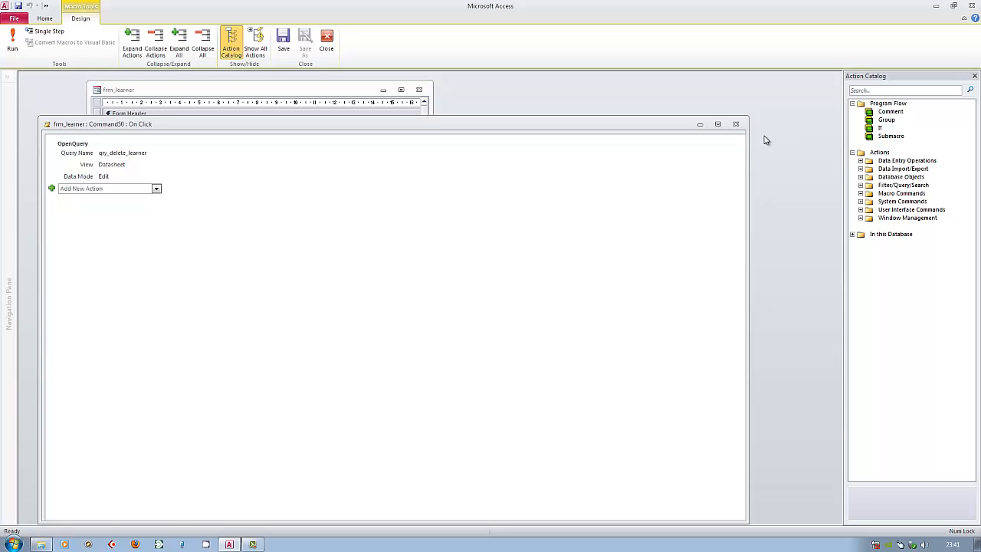
{"action": "left_click", "coordinate": [736, 125]}
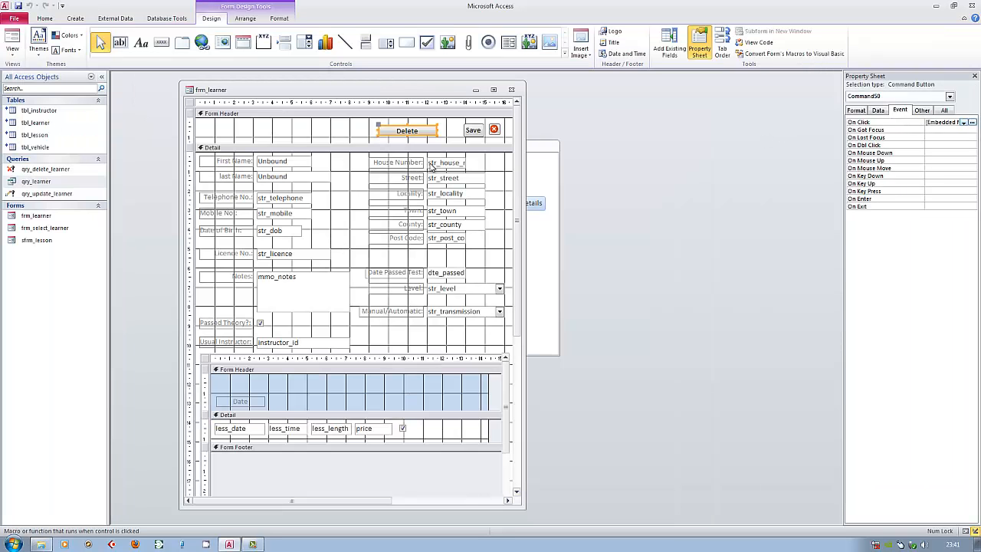
{"action": "left_click", "coordinate": [512, 90]}
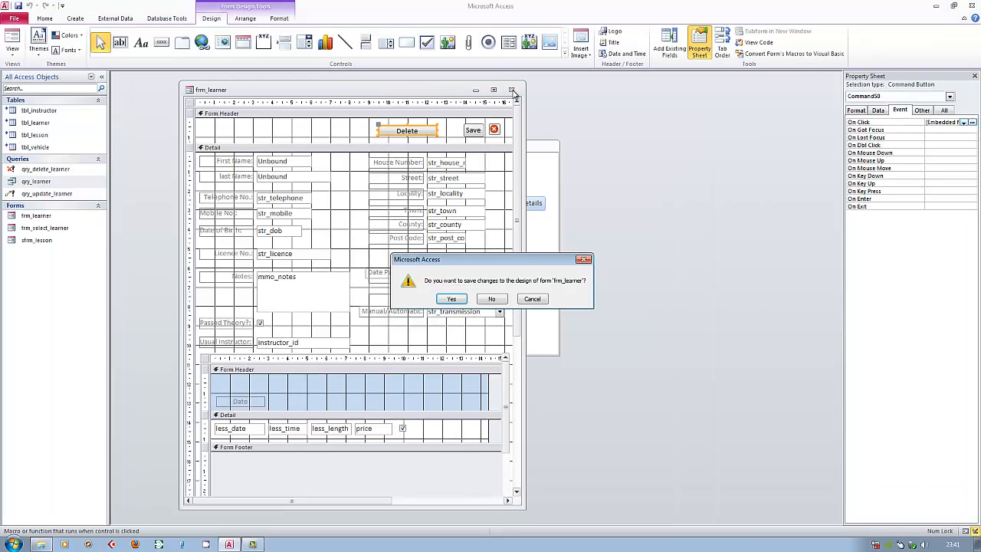
{"action": "left_click", "coordinate": [458, 302]}
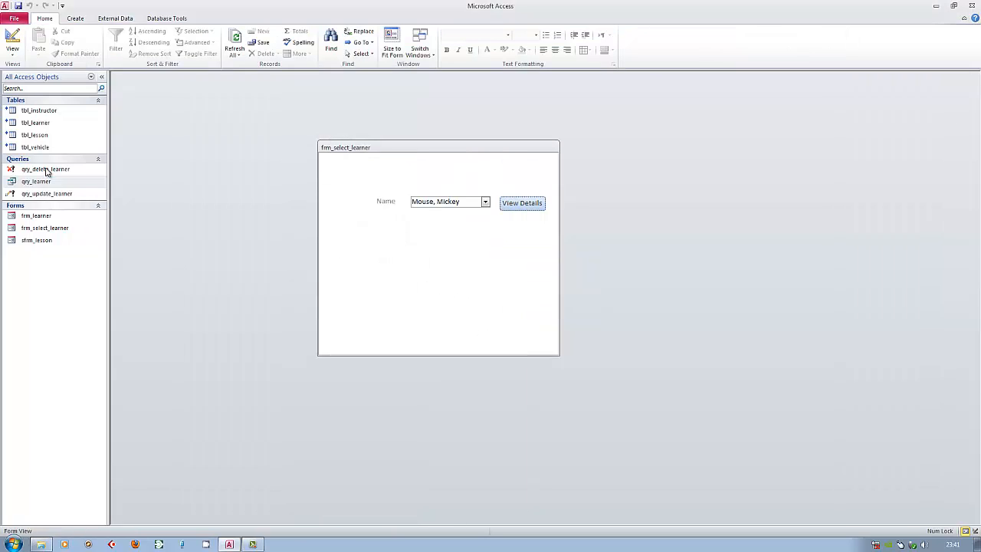
Add a test learner to tbl_learner with only a first and last name, and close the table
{"action": "double_click", "coordinate": [35, 122]}
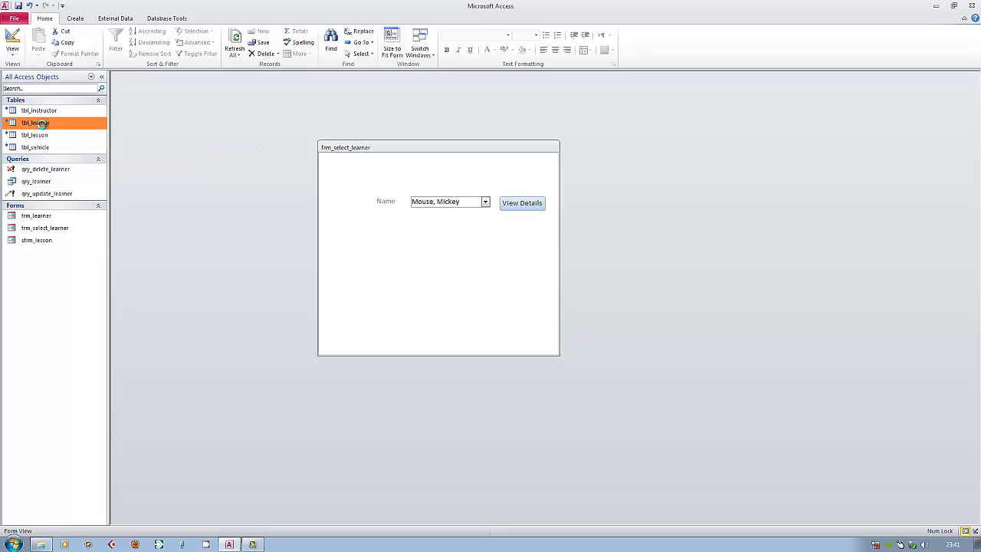
{"action": "left_click", "coordinate": [247, 174]}
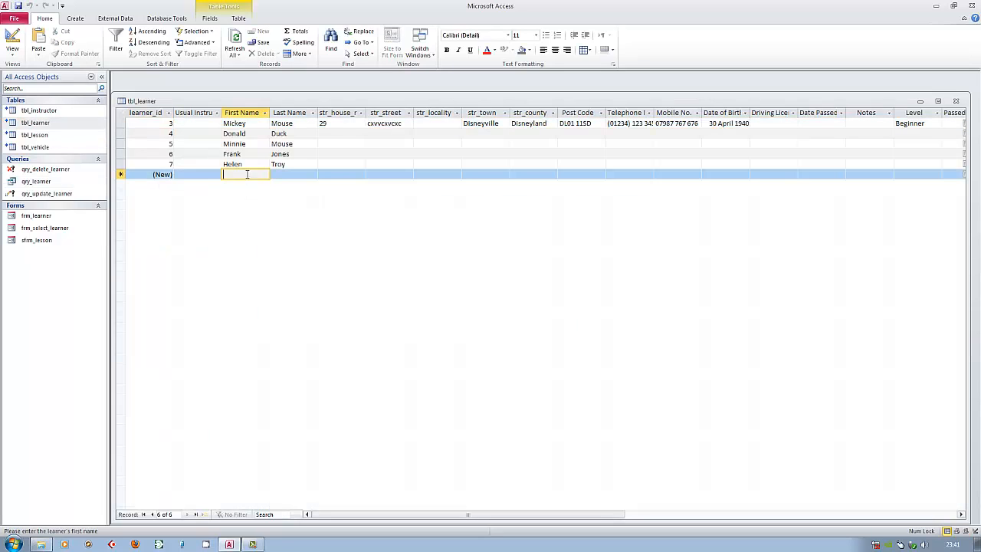
{"action": "type", "text": "John"}
{"action": "key", "text": "Tab"}
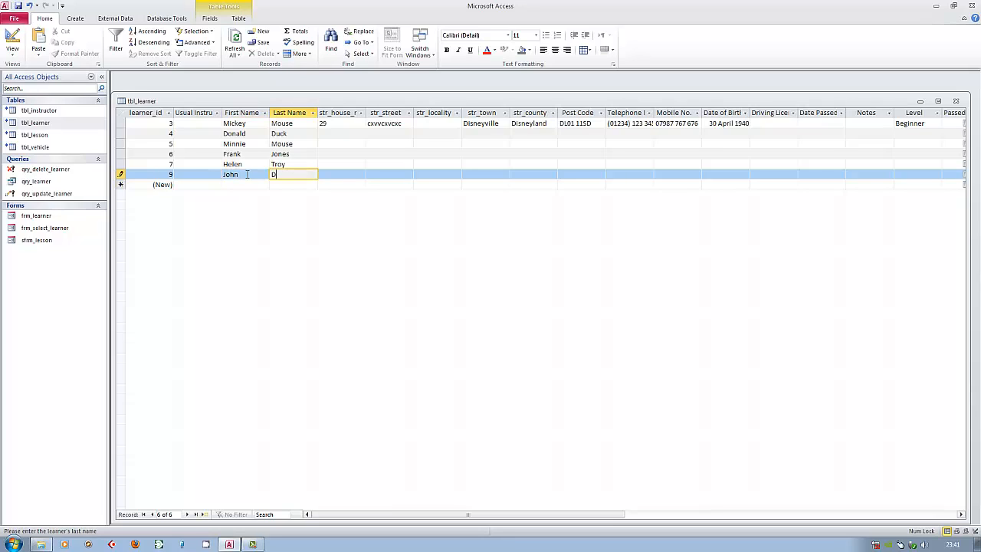
{"action": "key", "text": "Tab"}
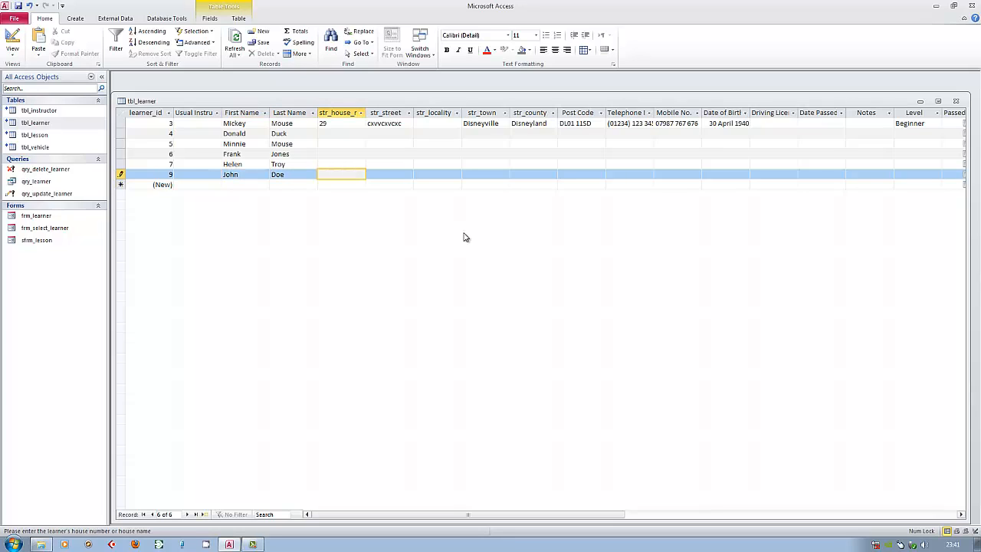
{"action": "left_click", "coordinate": [956, 101]}
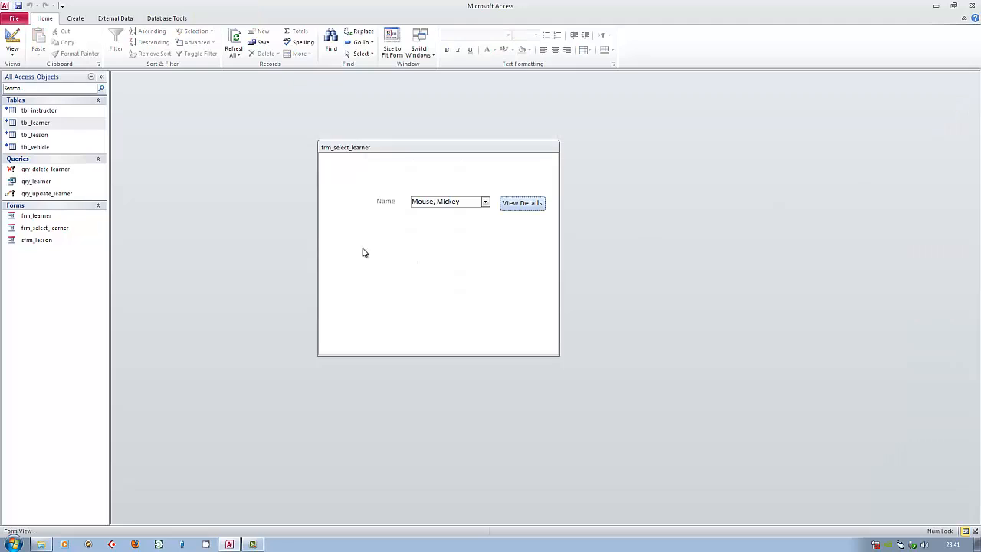
Refresh the name list in frm_select_learner by switching to Design view and back, and open the new test learner's details
{"action": "left_click", "coordinate": [485, 202]}
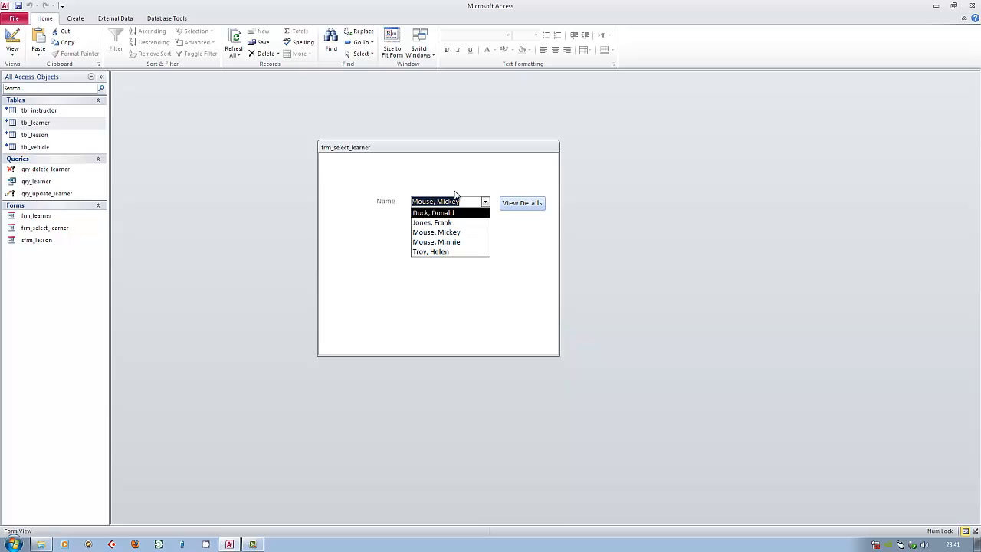
{"action": "left_click", "coordinate": [13, 40]}
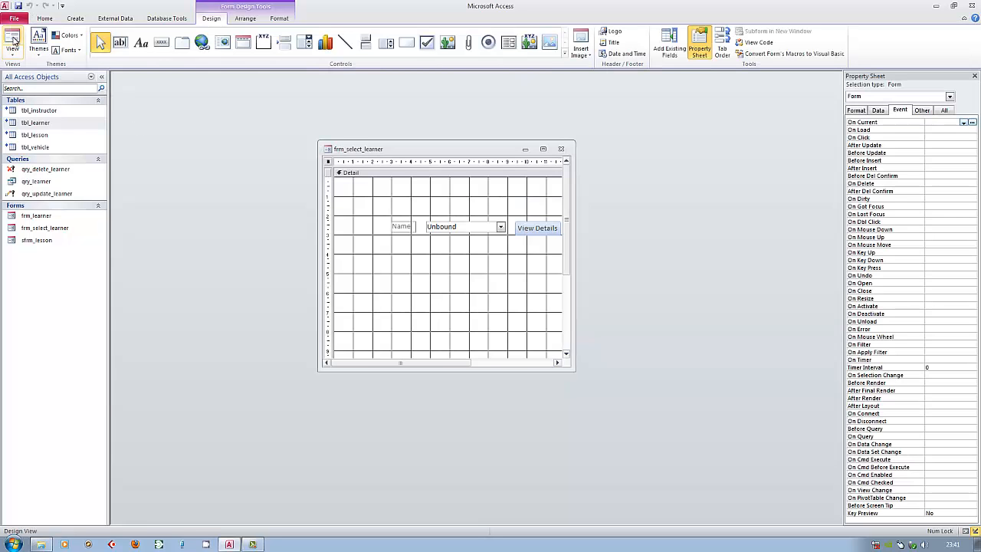
{"action": "left_click", "coordinate": [13, 40]}
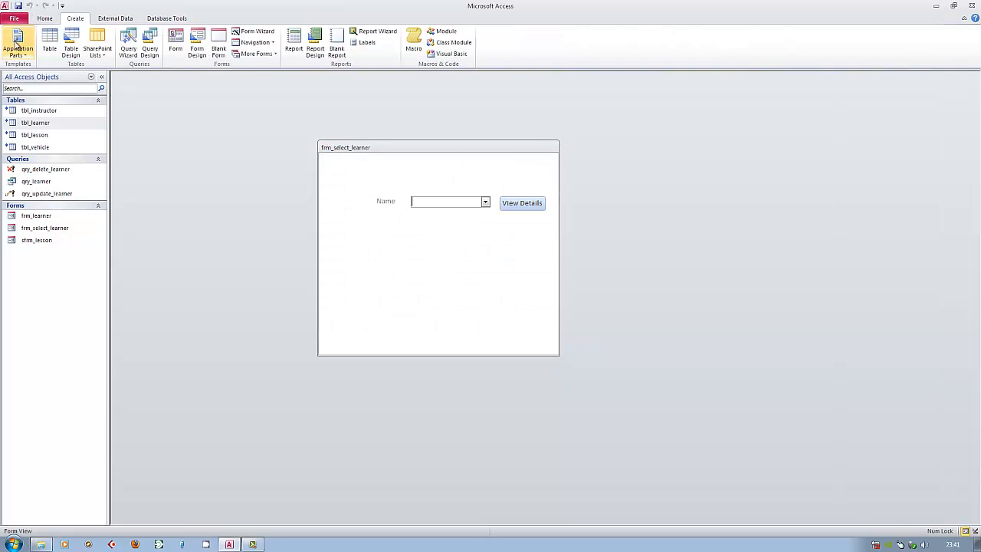
{"action": "left_click", "coordinate": [486, 204]}
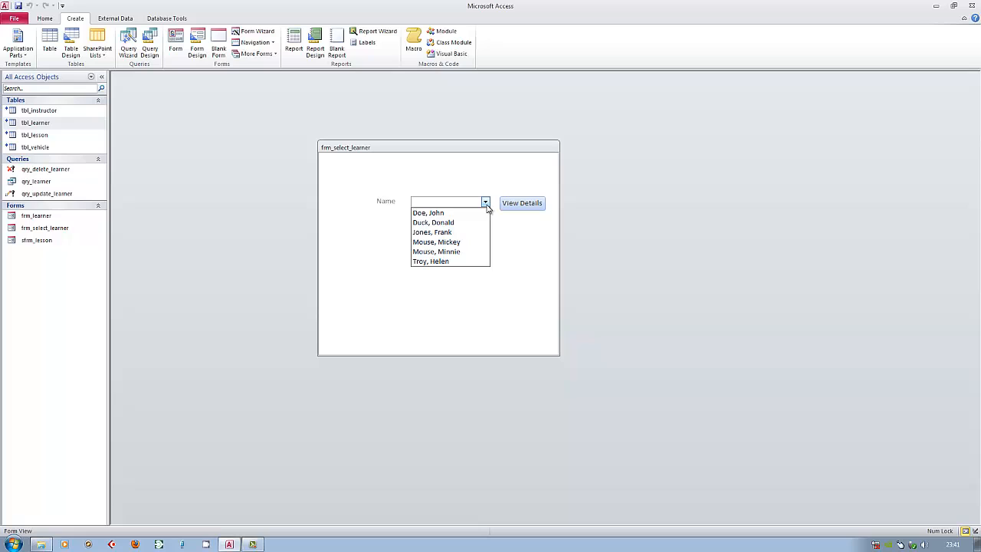
{"action": "left_click", "coordinate": [437, 213]}
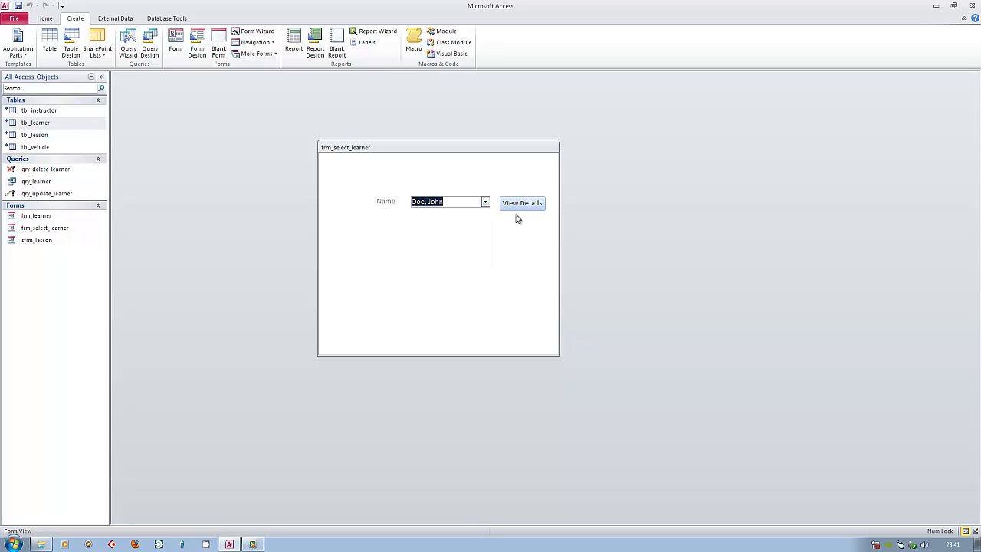
{"action": "left_click", "coordinate": [518, 202]}
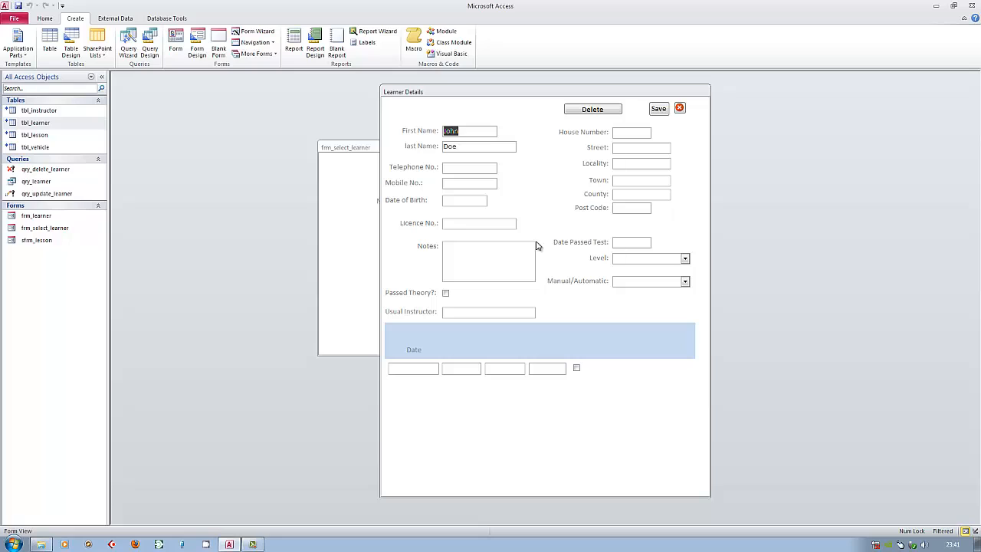
Delete the test learner with the form's Delete button, accept both confirmations and close Learner Details
{"action": "left_click", "coordinate": [589, 111]}
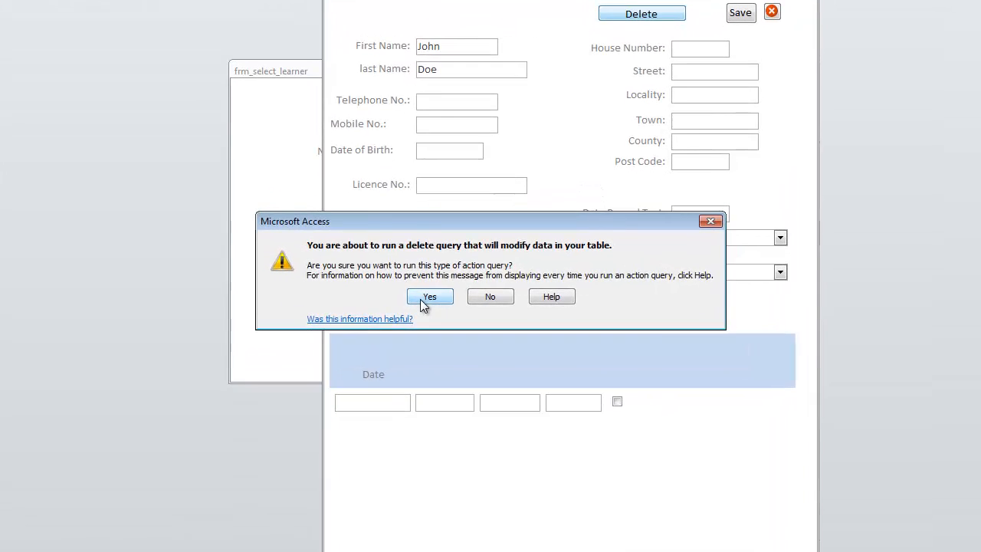
{"action": "left_click", "coordinate": [451, 298]}
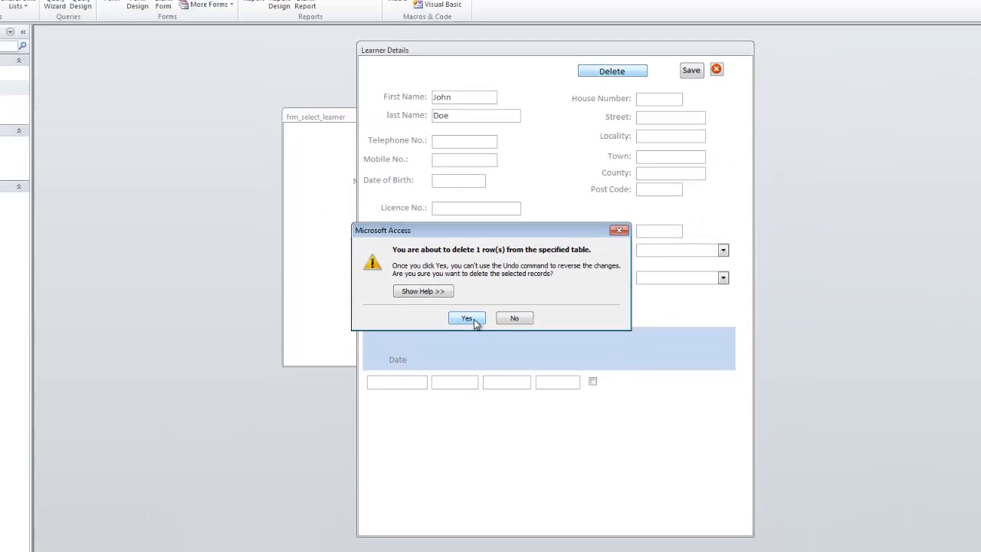
{"action": "left_click", "coordinate": [470, 319]}
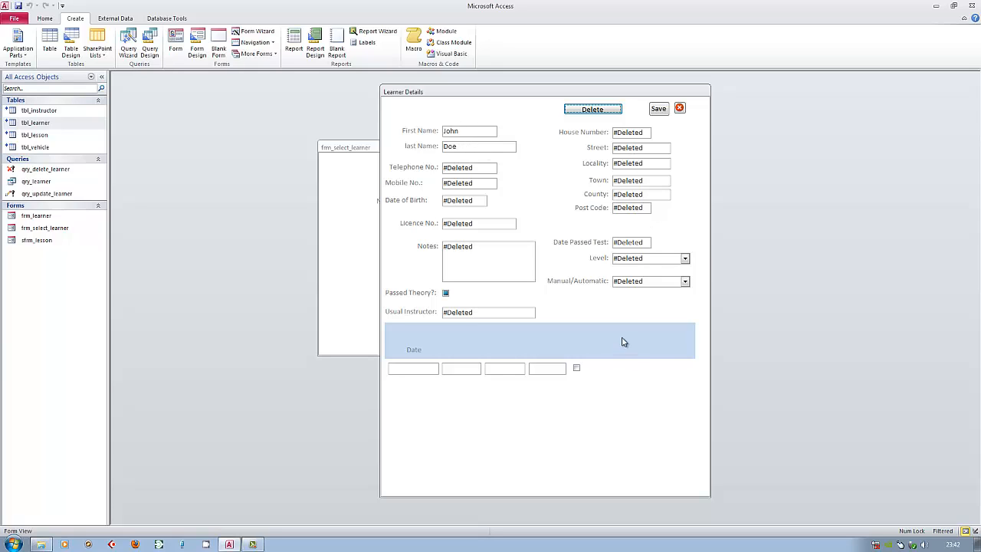
{"action": "left_click", "coordinate": [680, 109]}
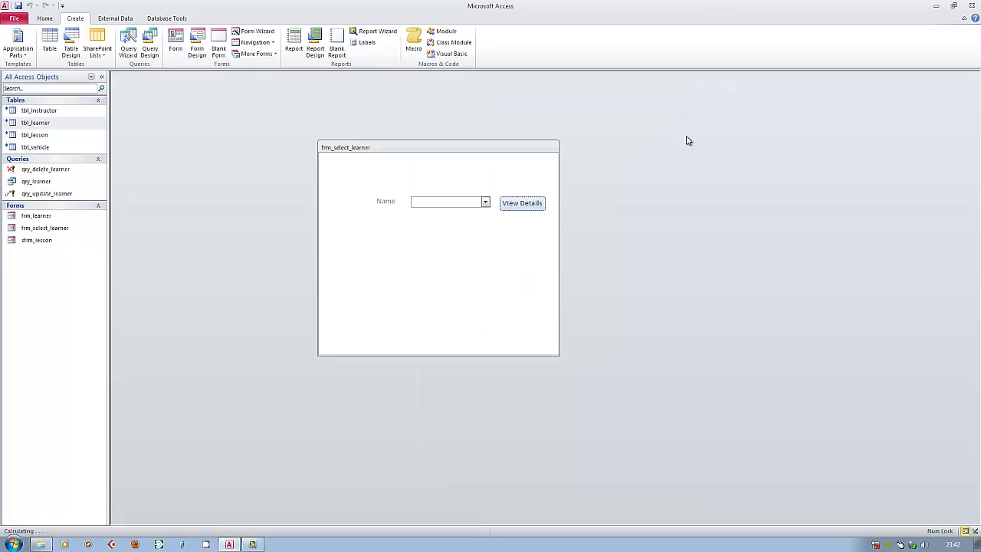
Check the deletion in the frm_select_learner name list, refreshed through Design view, and in tbl_learner, closing the table again
{"action": "left_click", "coordinate": [486, 201]}
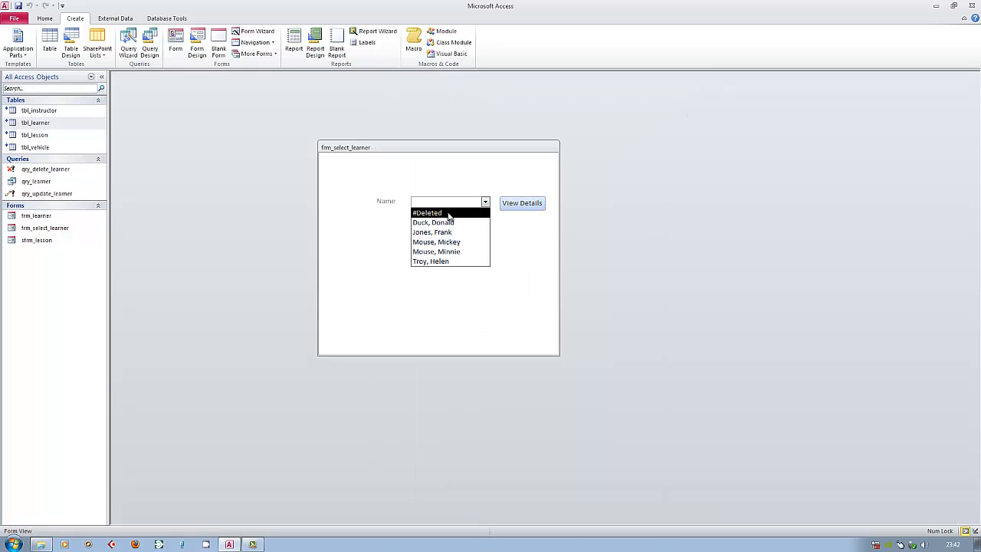
{"action": "left_click", "coordinate": [44, 19]}
{"action": "left_click", "coordinate": [12, 38]}
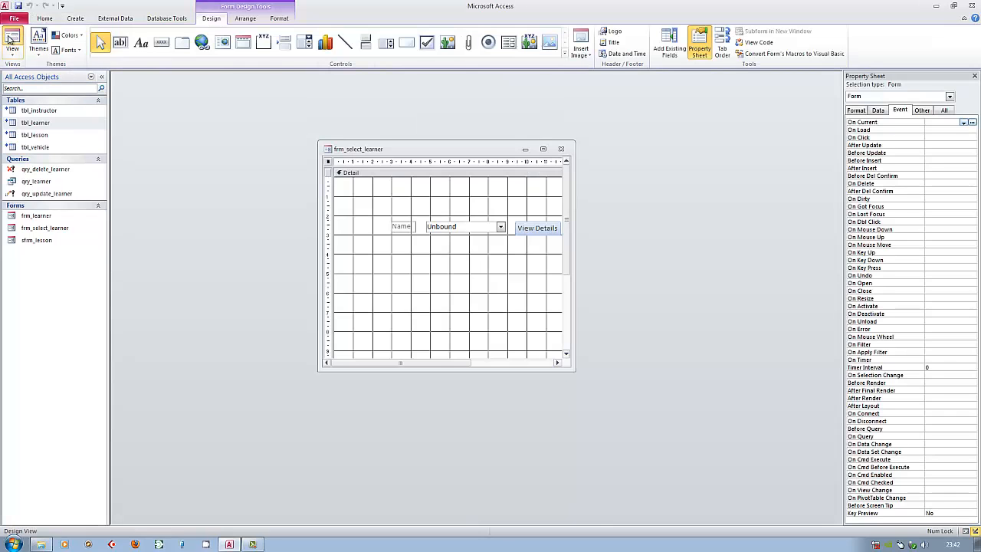
{"action": "left_click", "coordinate": [12, 38]}
{"action": "left_click", "coordinate": [485, 202]}
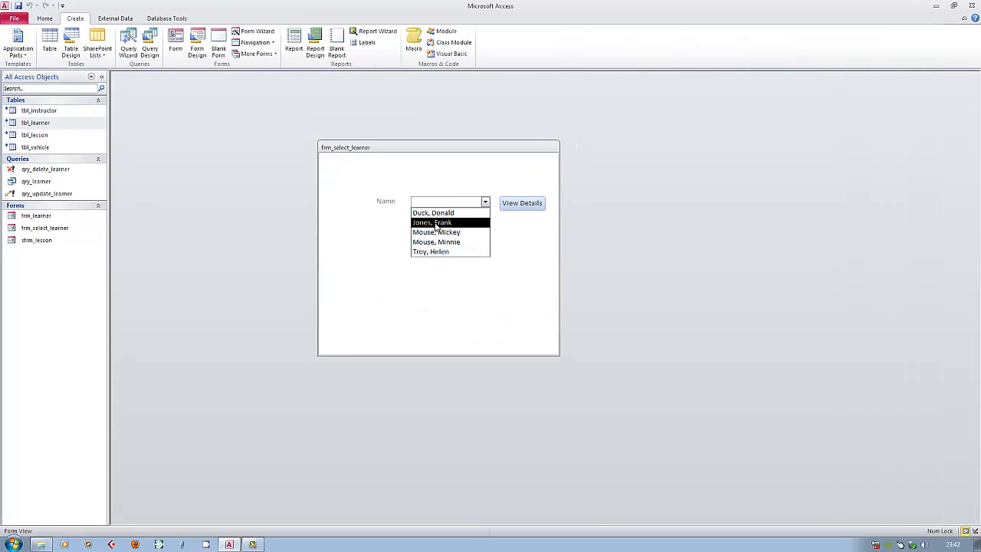
{"action": "double_click", "coordinate": [33, 122]}
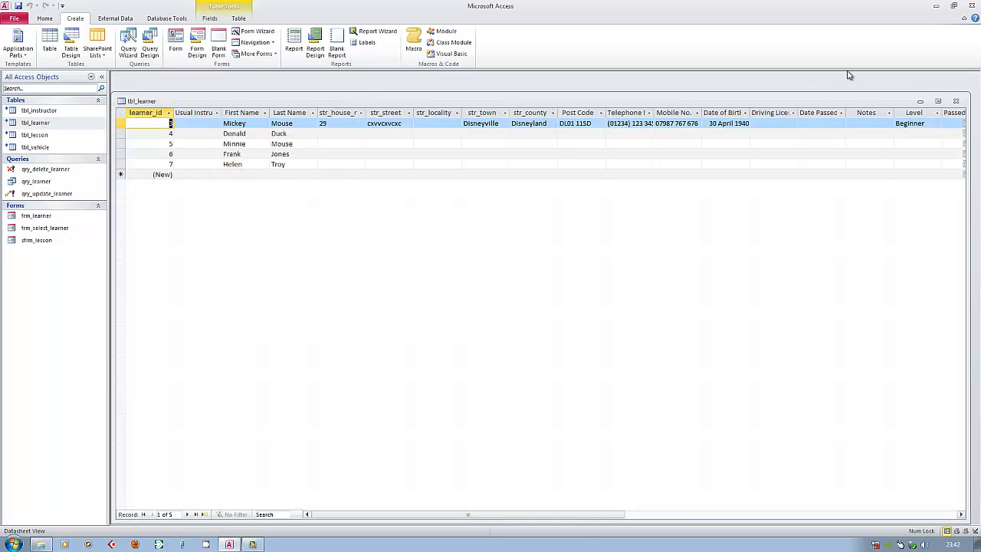
{"action": "left_click", "coordinate": [956, 101]}
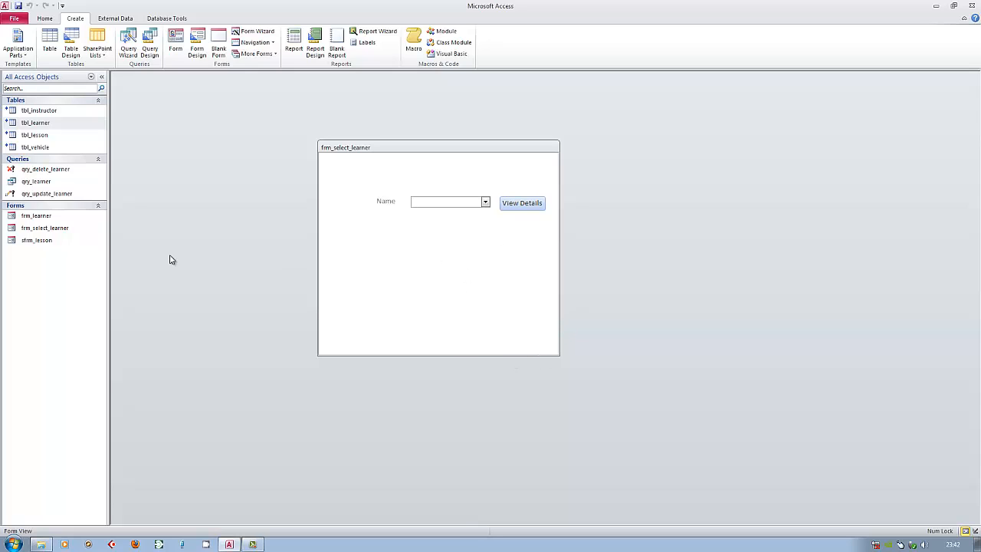
Open frm_learner in Design view and open the On Click macro of its Delete button
{"action": "right_click", "coordinate": [36, 220]}
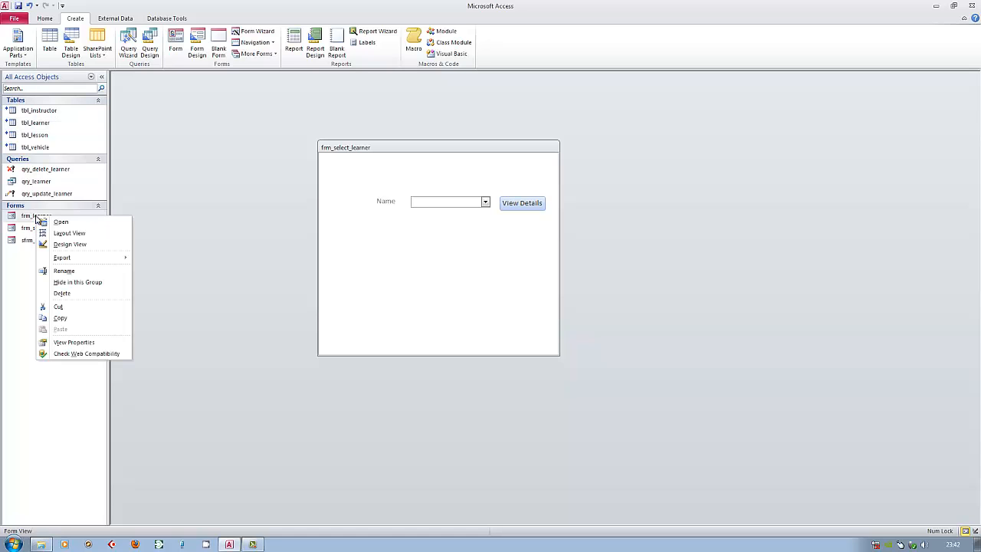
{"action": "left_click", "coordinate": [58, 243]}
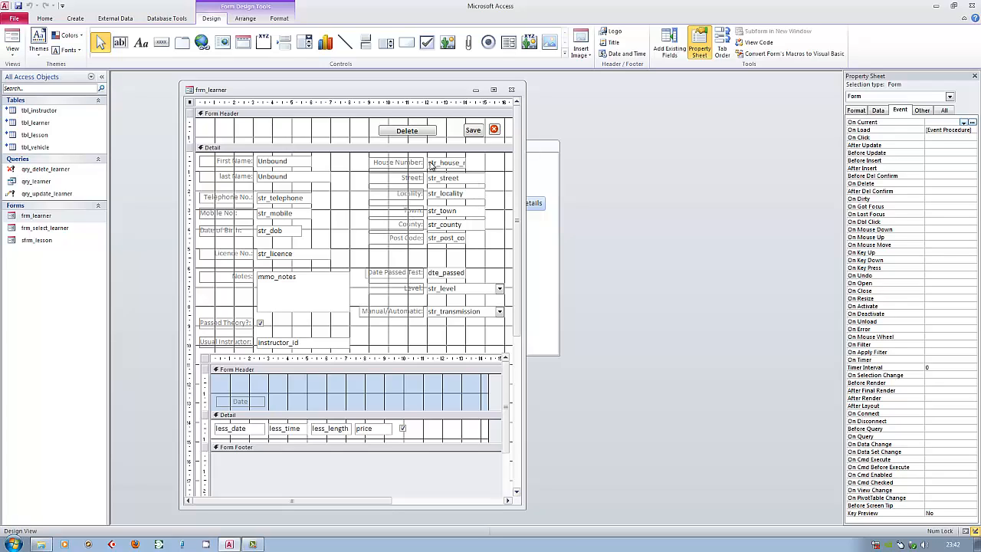
{"action": "left_click", "coordinate": [418, 136]}
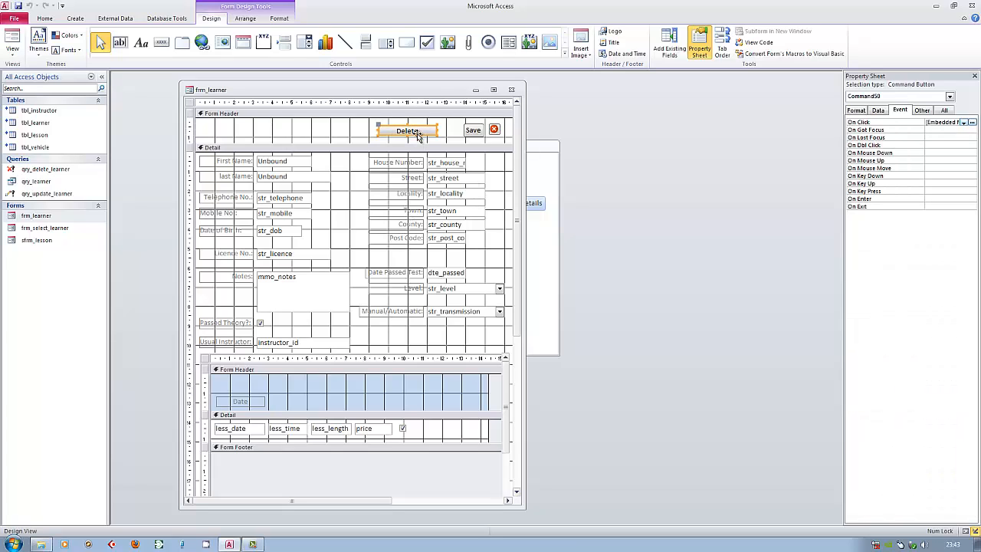
{"action": "left_click", "coordinate": [973, 123]}
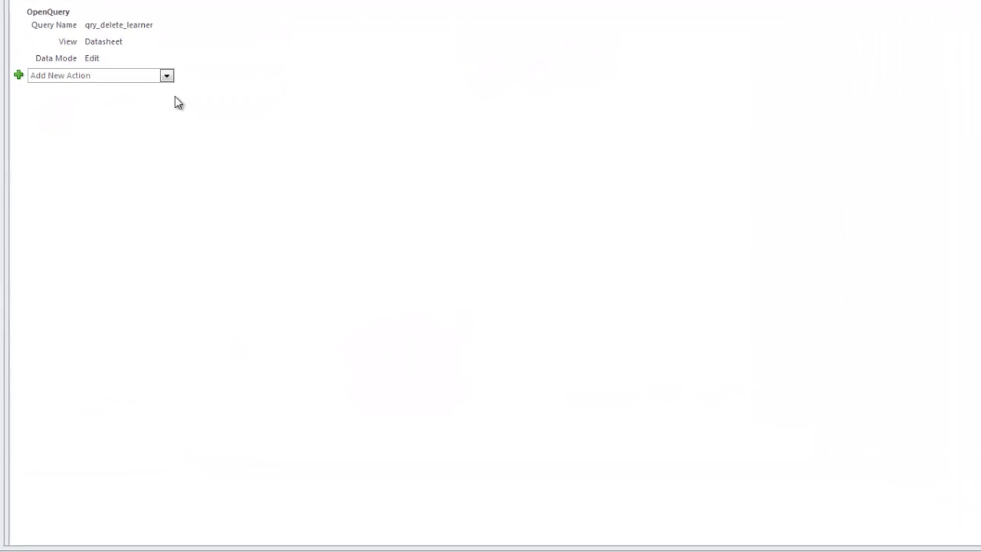
Add a CloseWindow action to the macro for the form frm_learner, with Save set to No
{"action": "left_click", "coordinate": [166, 75]}
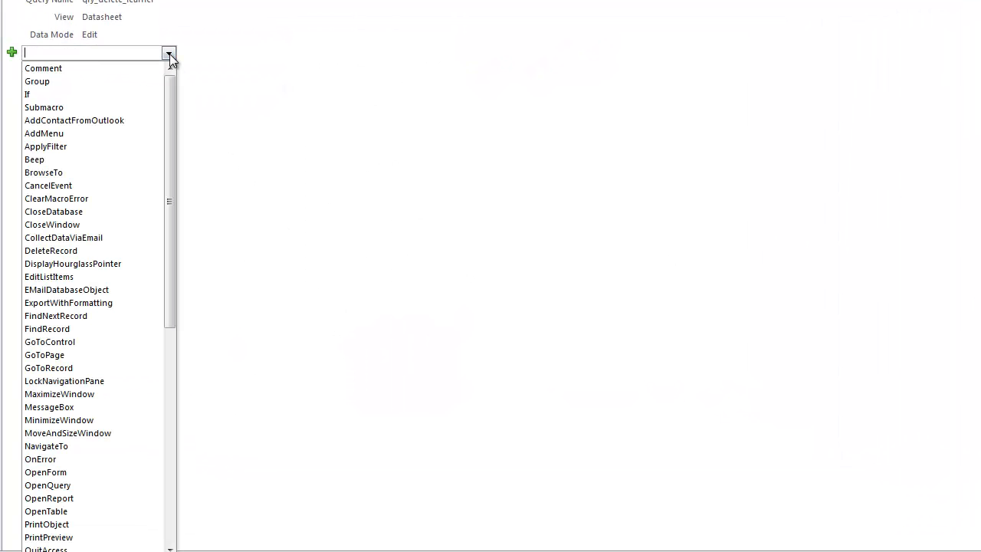
{"action": "left_click_drag", "start_coordinate": [169, 135], "coordinate": [161, 115]}
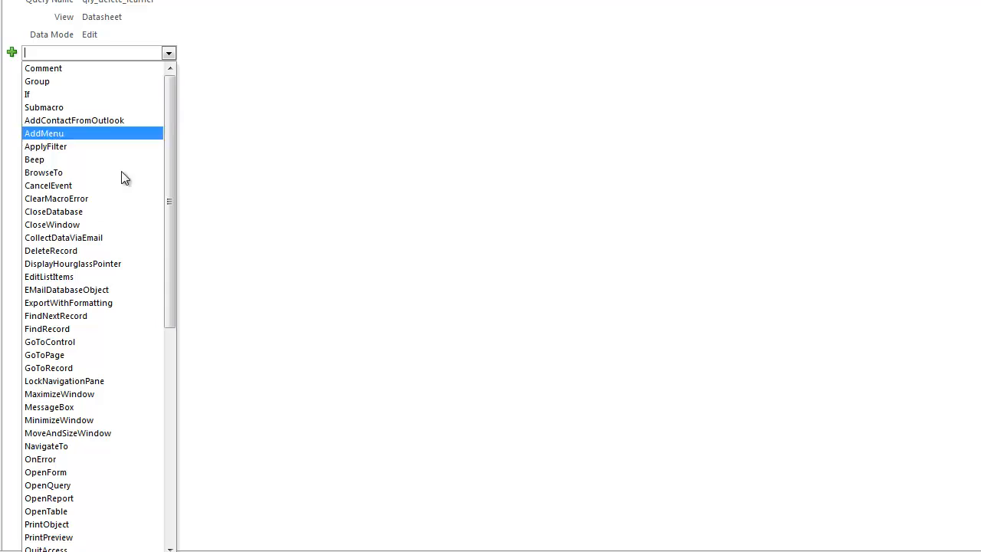
{"action": "left_click", "coordinate": [69, 225]}
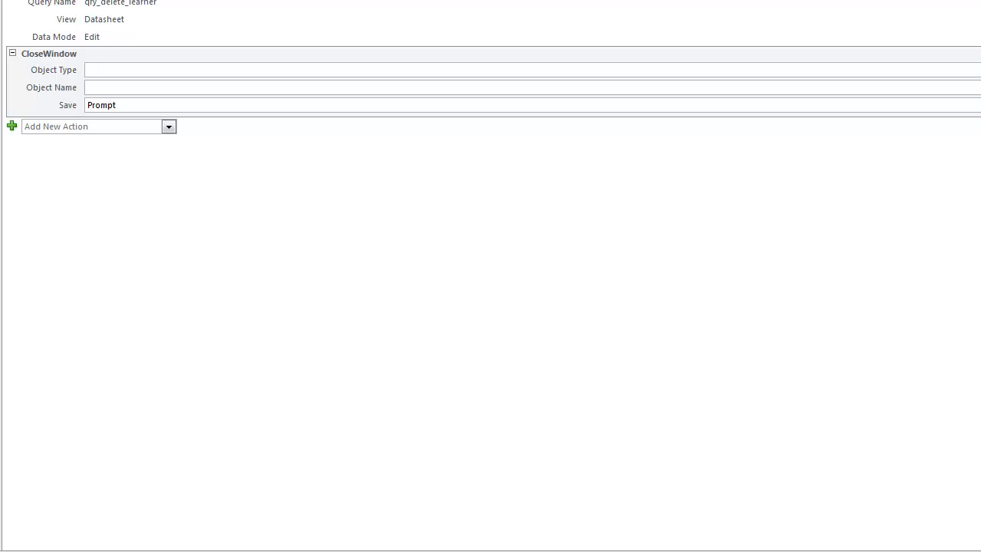
{"action": "left_click", "coordinate": [980, 70]}
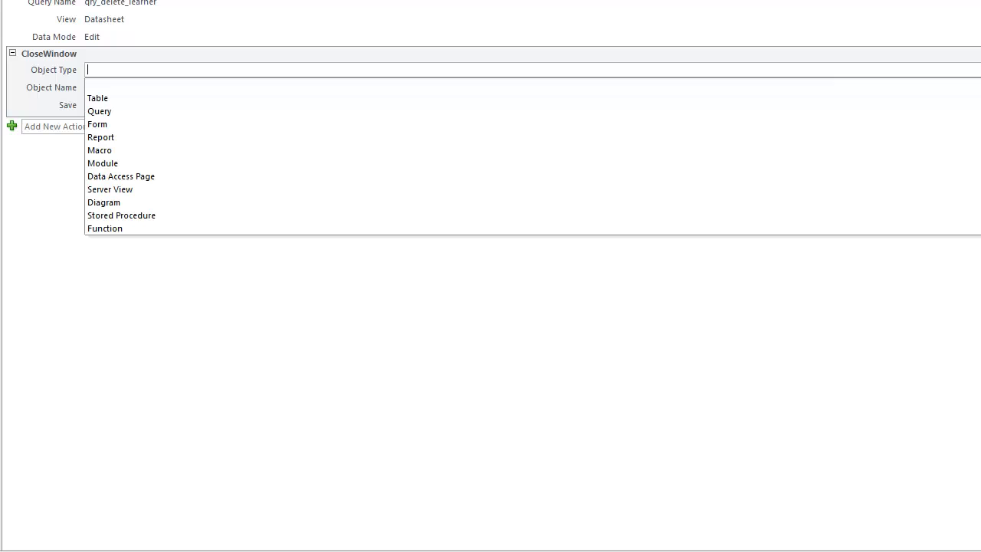
{"action": "left_click", "coordinate": [98, 126]}
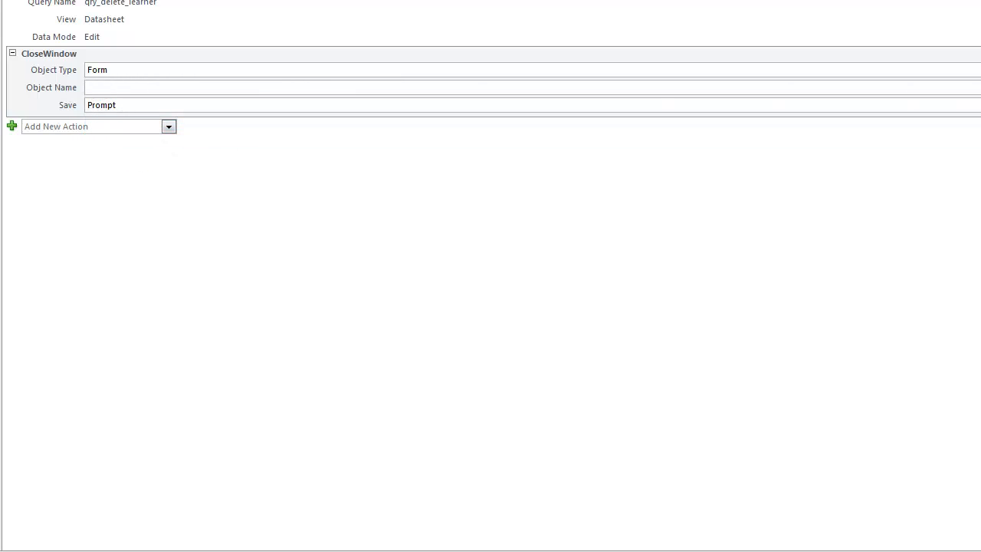
{"action": "left_click", "coordinate": [980, 87]}
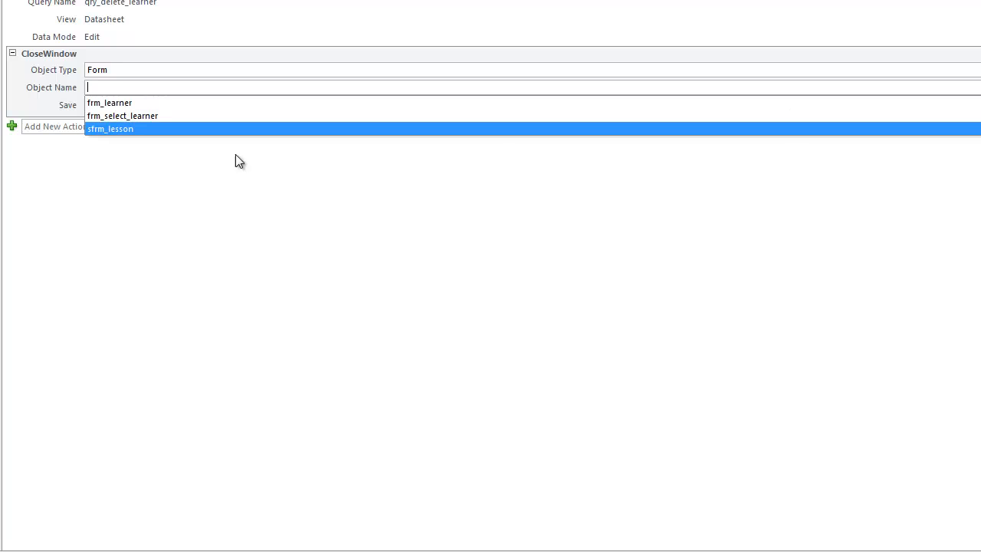
{"action": "left_click", "coordinate": [105, 103]}
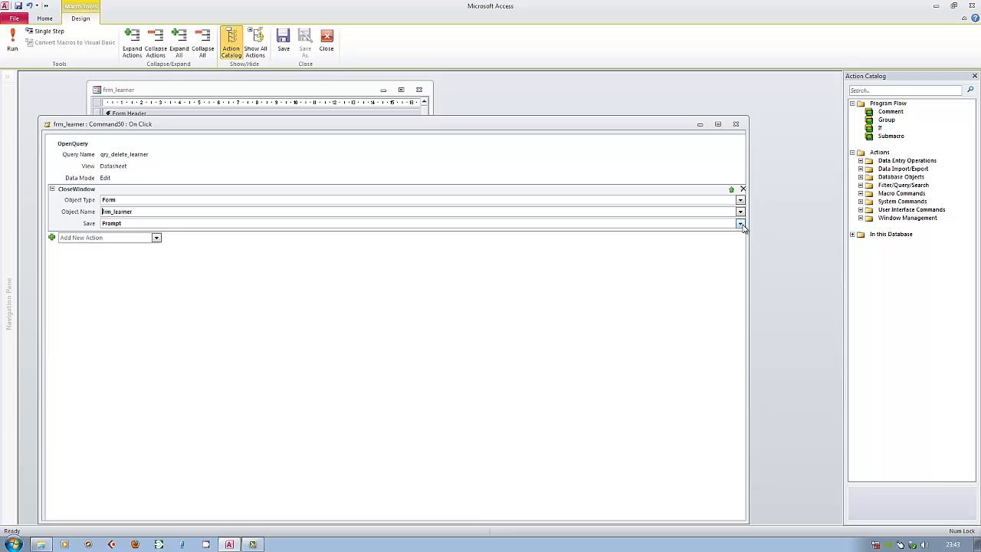
{"action": "left_click", "coordinate": [741, 224]}
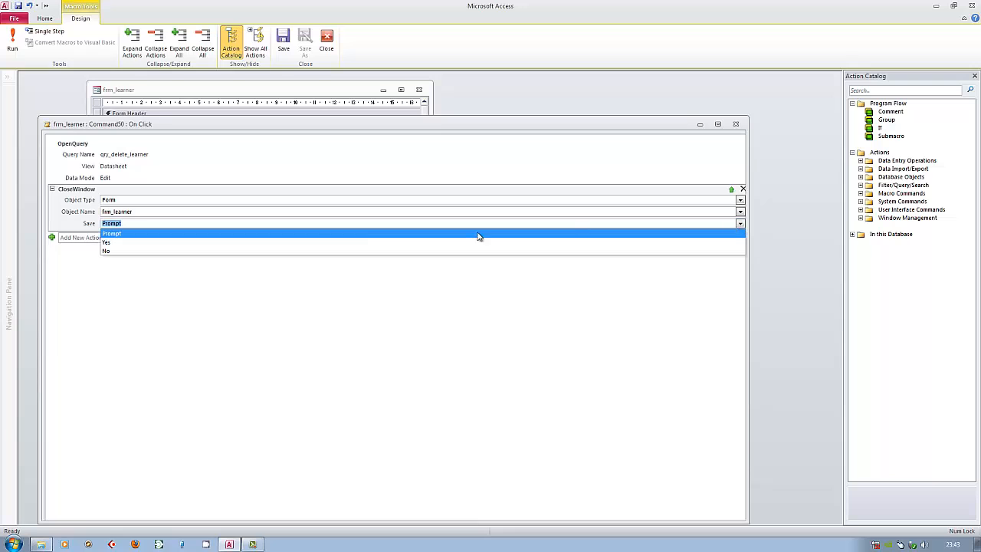
{"action": "left_click", "coordinate": [109, 253]}
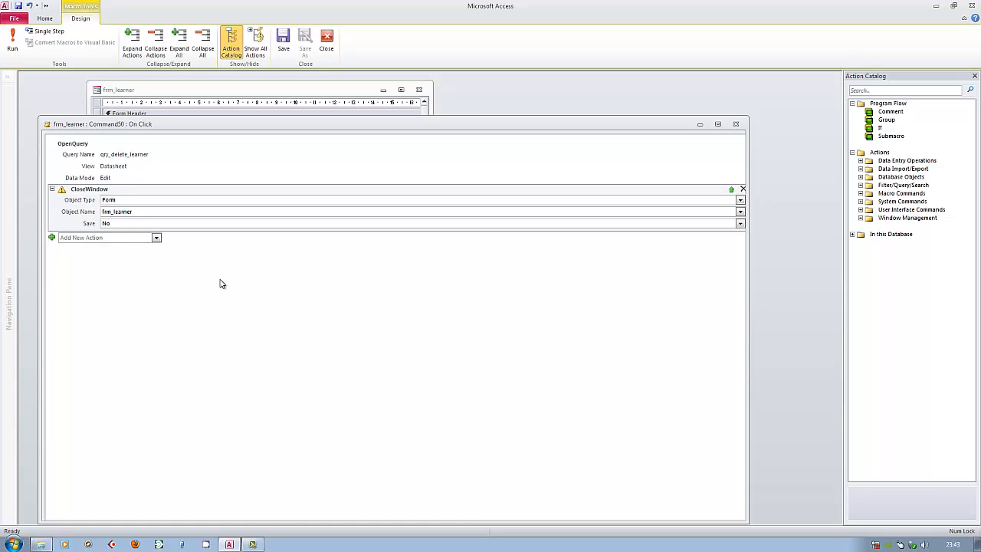
Add an OpenForm action for frm_select_learner after the CloseWindow action, and close the macro with its changes saved
{"action": "left_click", "coordinate": [156, 238]}
{"action": "left_click_drag", "start_coordinate": [161, 289], "coordinate": [164, 322]}
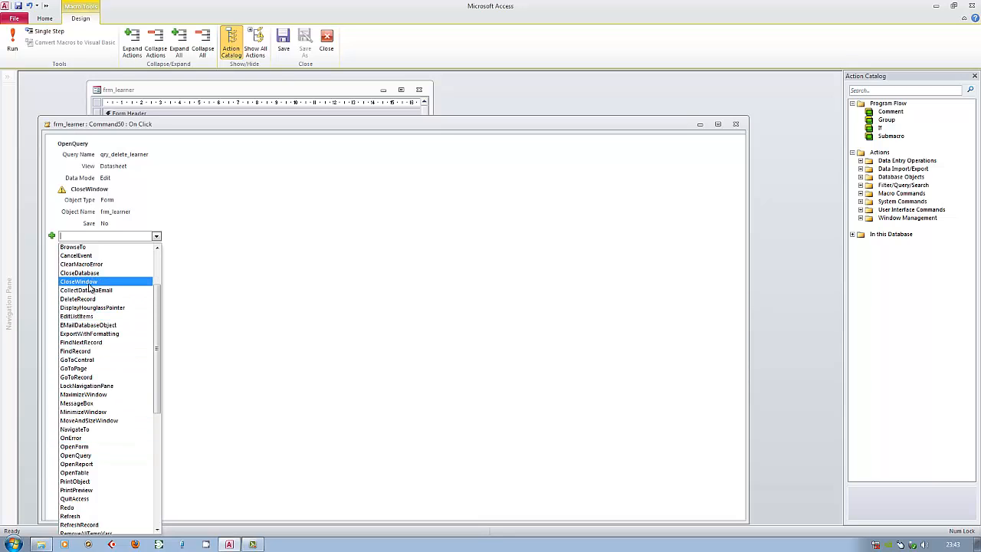
{"action": "left_click", "coordinate": [80, 446]}
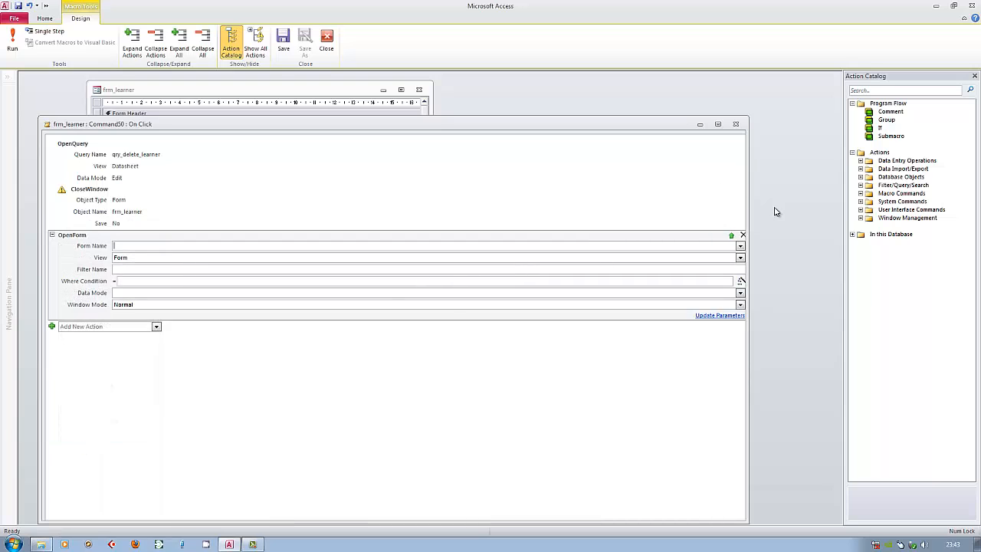
{"action": "left_click", "coordinate": [741, 246]}
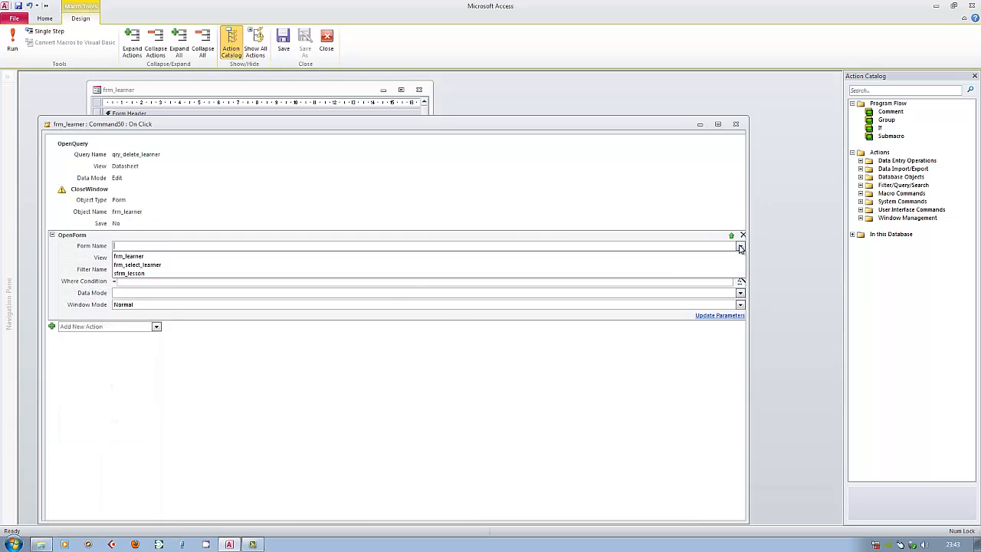
{"action": "left_click", "coordinate": [134, 264]}
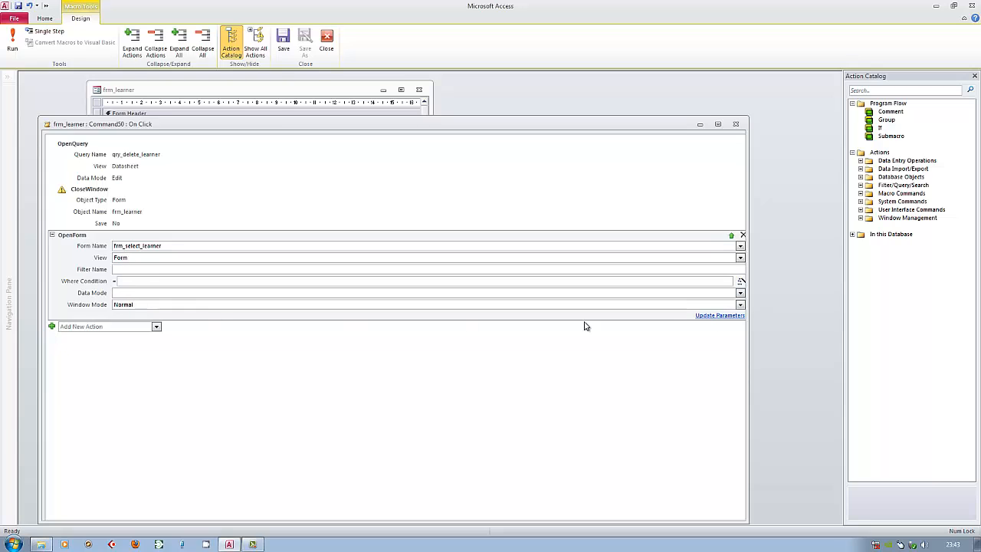
{"action": "left_click", "coordinate": [219, 373]}
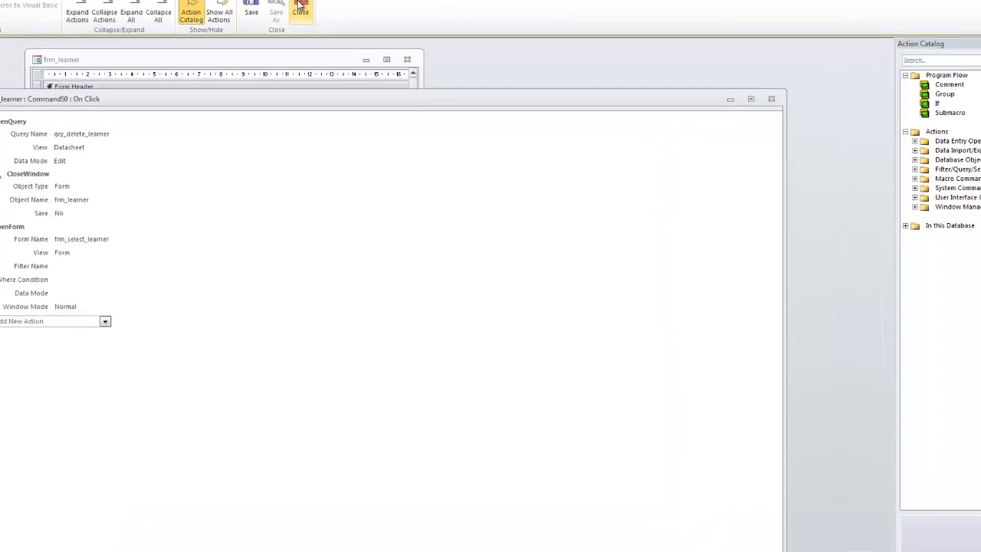
{"action": "left_click", "coordinate": [288, 3]}
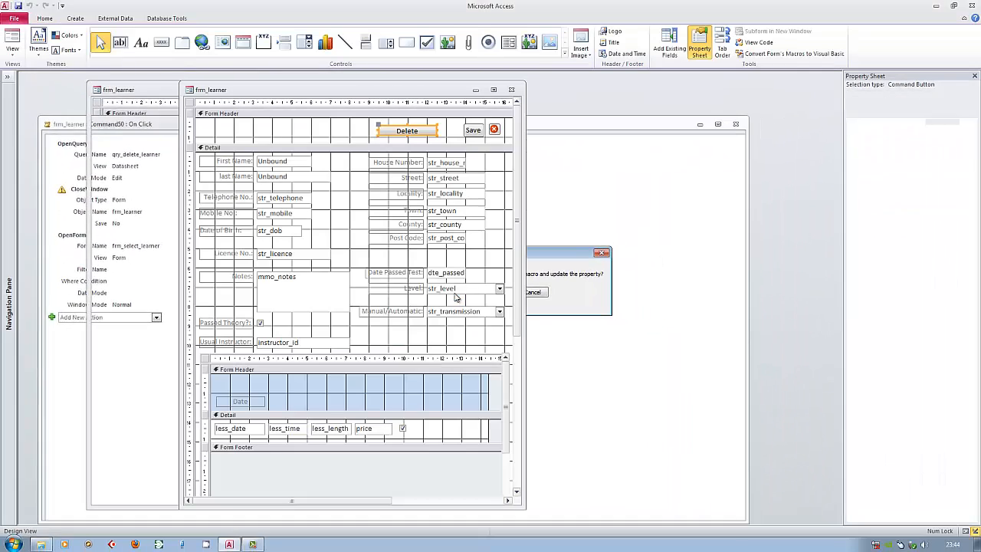
{"action": "left_click", "coordinate": [443, 294]}
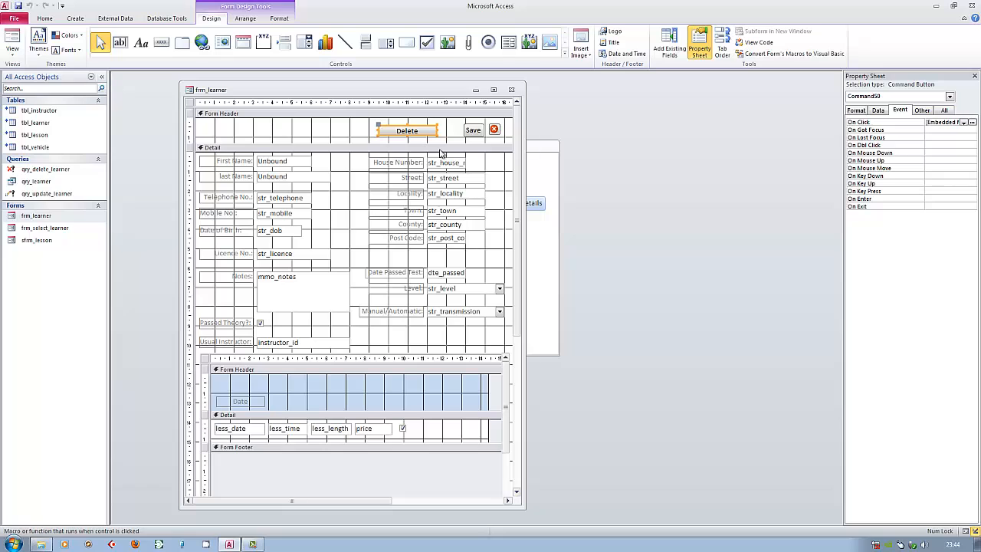
Reopen the Delete button's macro and move the OpenQuery action below the CloseWindow action
{"action": "left_click", "coordinate": [972, 123]}
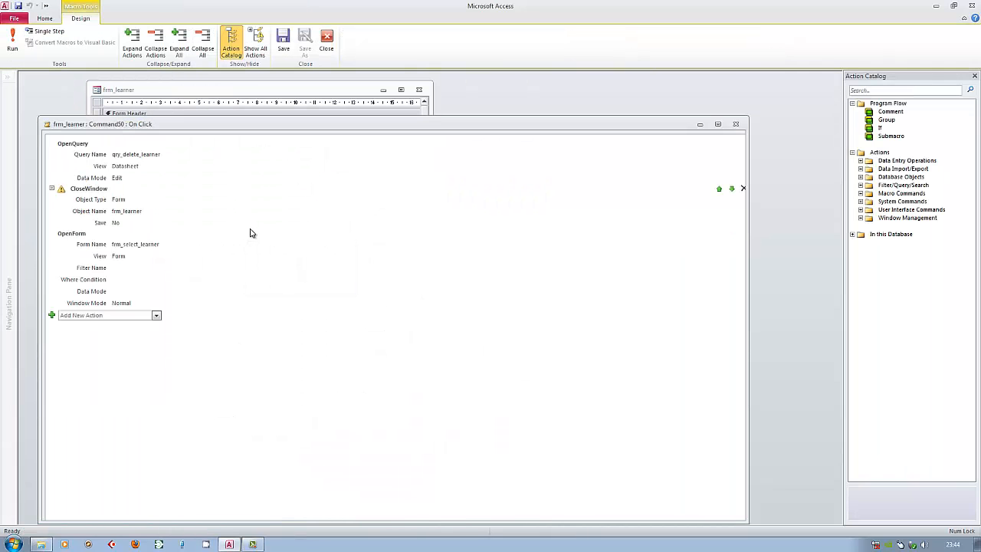
{"action": "left_click", "coordinate": [52, 144]}
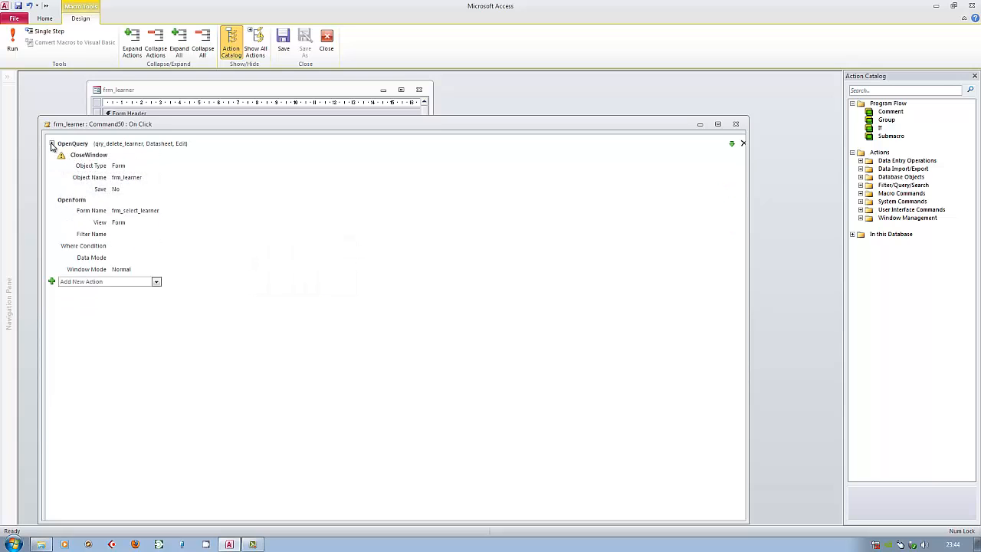
{"action": "right_click", "coordinate": [52, 145]}
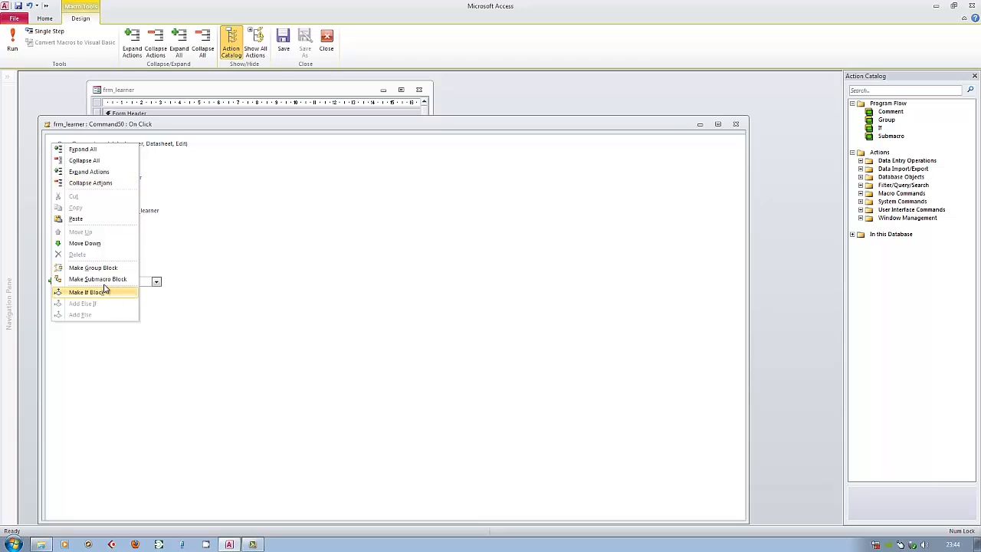
{"action": "left_click", "coordinate": [223, 303]}
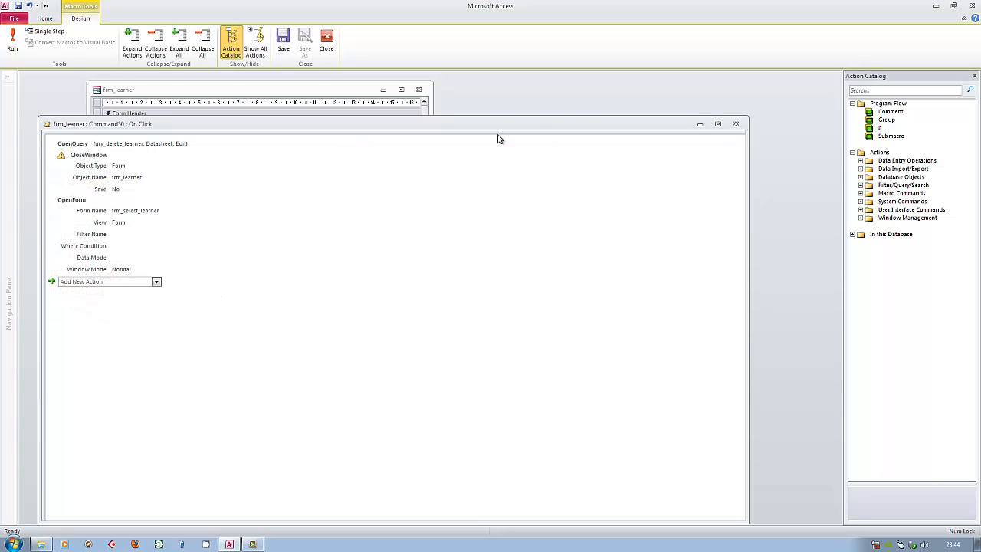
{"action": "left_click", "coordinate": [732, 145]}
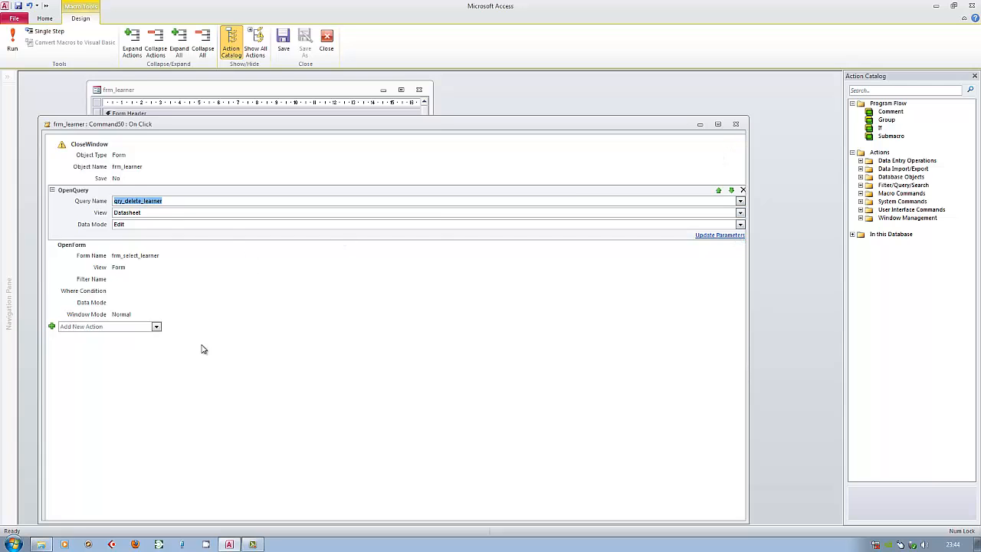
{"action": "left_click", "coordinate": [146, 326]}
{"action": "left_click", "coordinate": [157, 329]}
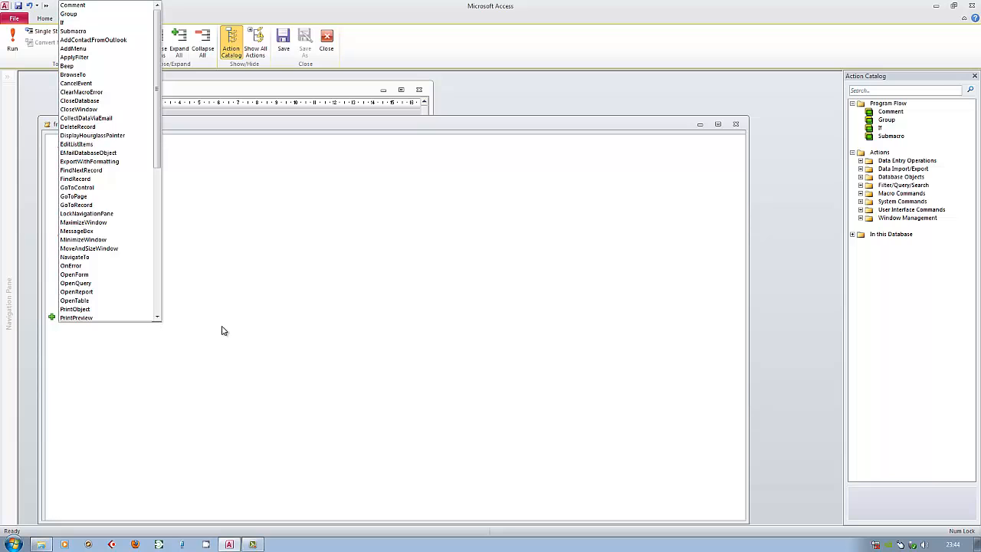
{"action": "left_click_drag", "start_coordinate": [157, 155], "coordinate": [159, 318]}
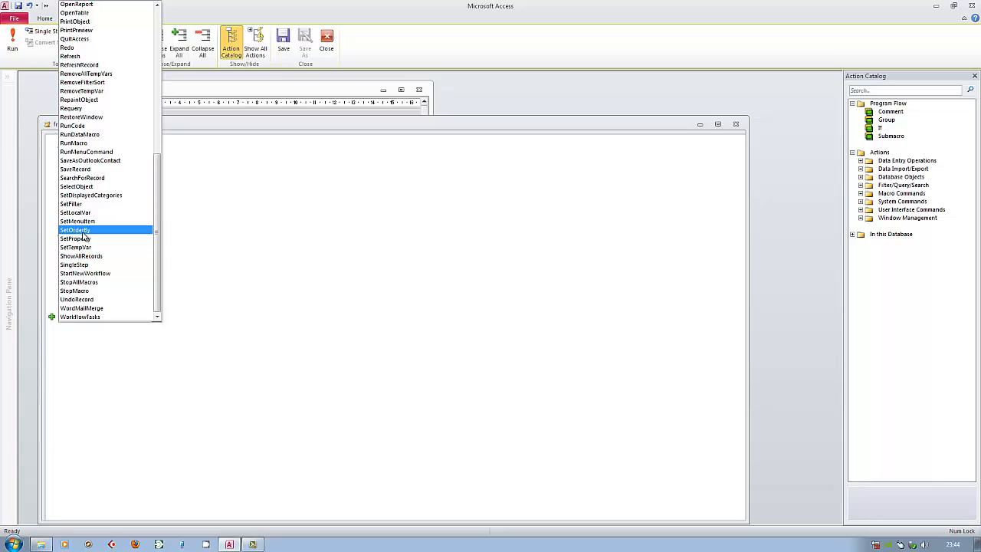
{"action": "left_click", "coordinate": [173, 318]}
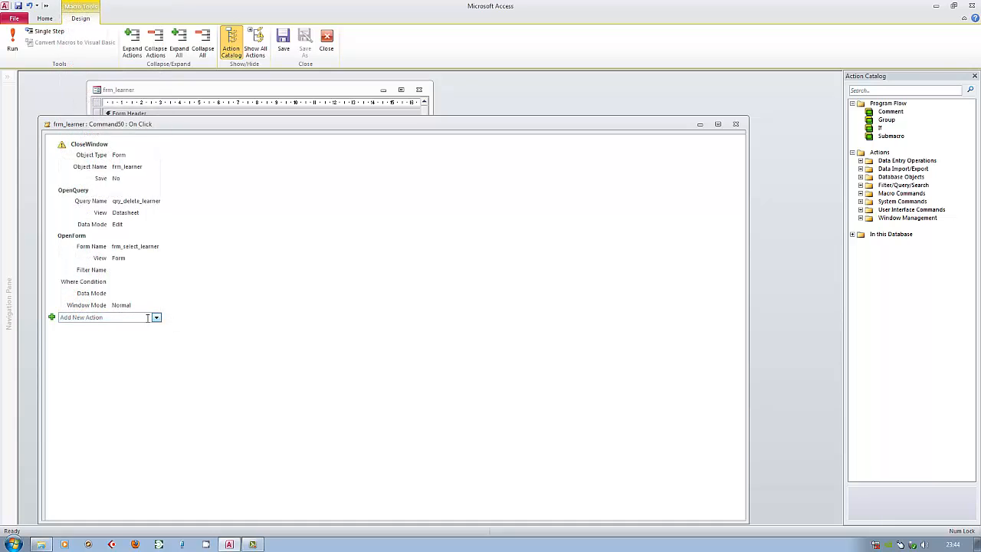
Show all macro actions and add a SetWarnings action to the macro with Warnings On set to No
{"action": "left_click", "coordinate": [261, 48]}
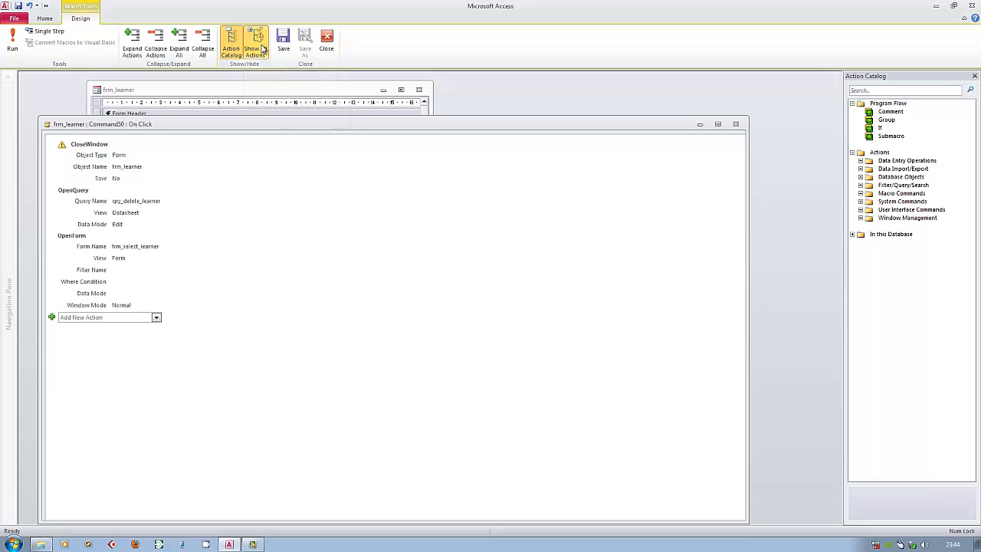
{"action": "left_click", "coordinate": [156, 318]}
{"action": "left_click_drag", "start_coordinate": [153, 97], "coordinate": [156, 289]}
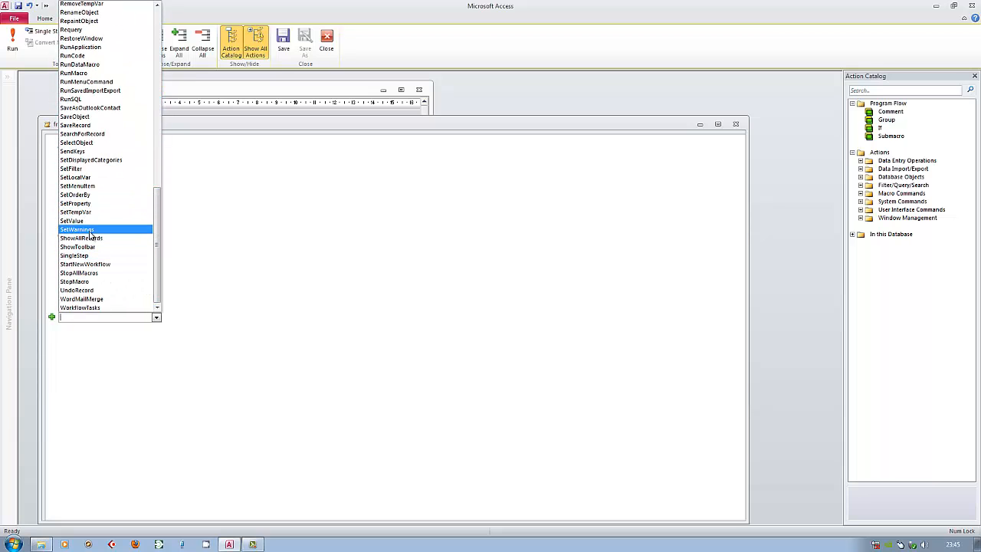
{"action": "left_click", "coordinate": [87, 229]}
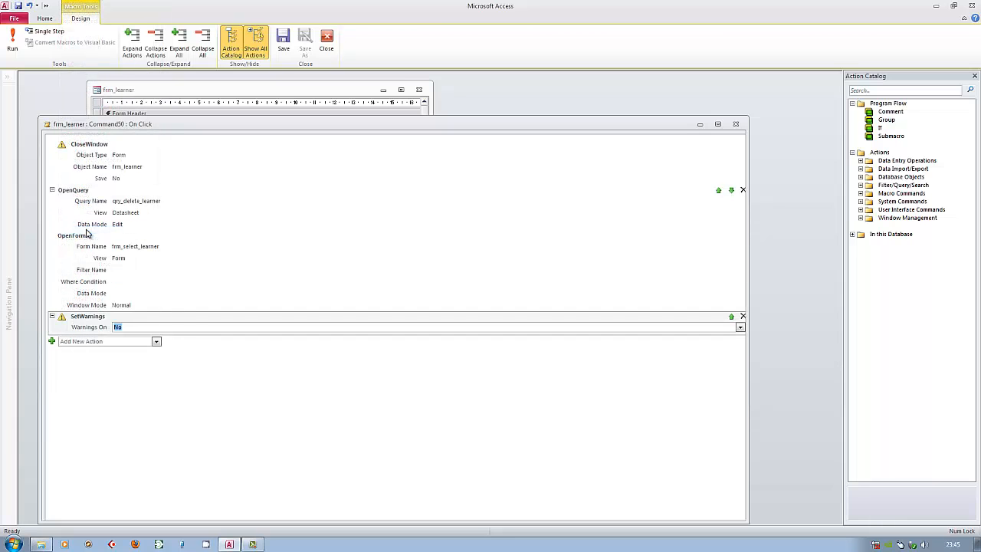
{"action": "left_click", "coordinate": [740, 328]}
{"action": "left_click", "coordinate": [741, 328]}
Move the SetWarnings action to the start of the macro and the CloseWindow action below the OpenQuery action
{"action": "left_click", "coordinate": [731, 317]}
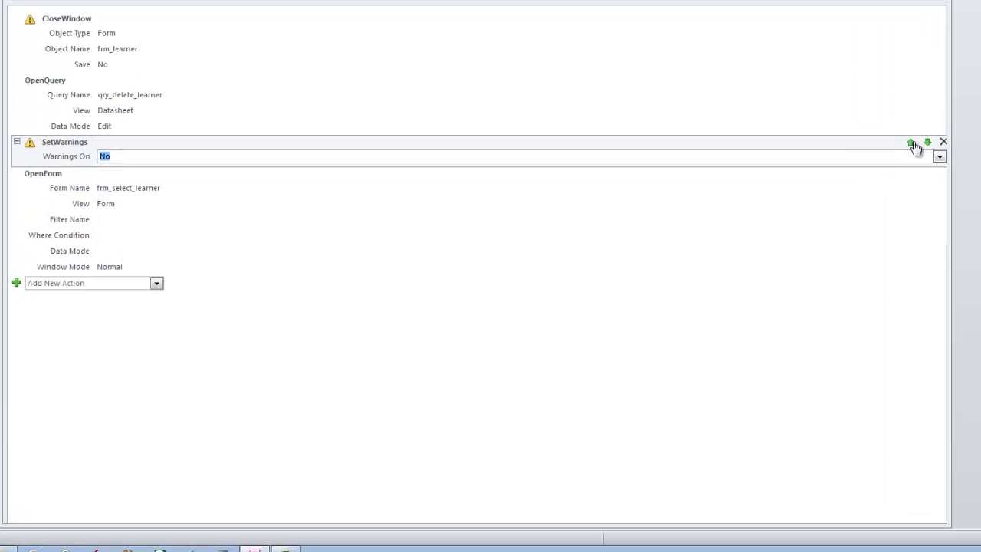
{"action": "left_click", "coordinate": [718, 236]}
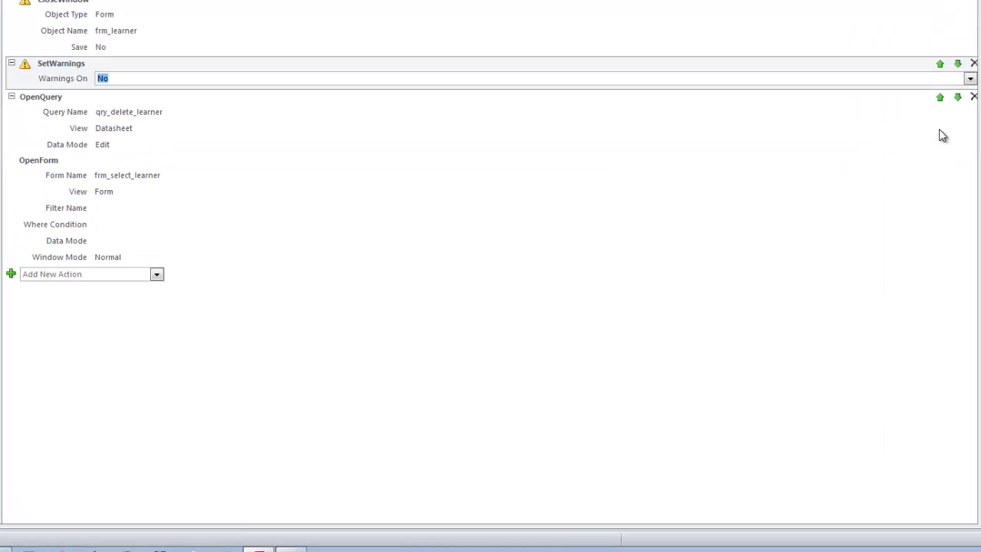
{"action": "left_click", "coordinate": [940, 65]}
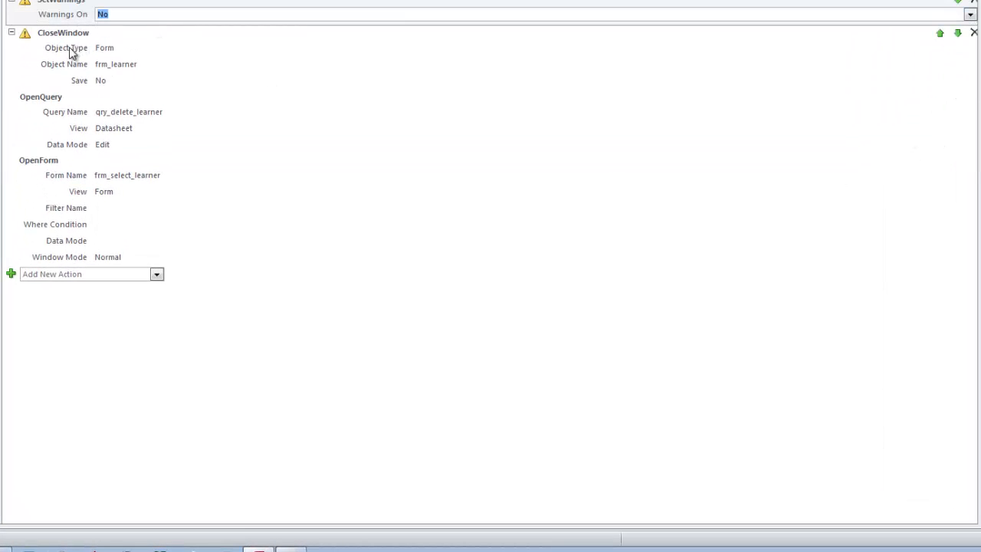
{"action": "left_click", "coordinate": [958, 33]}
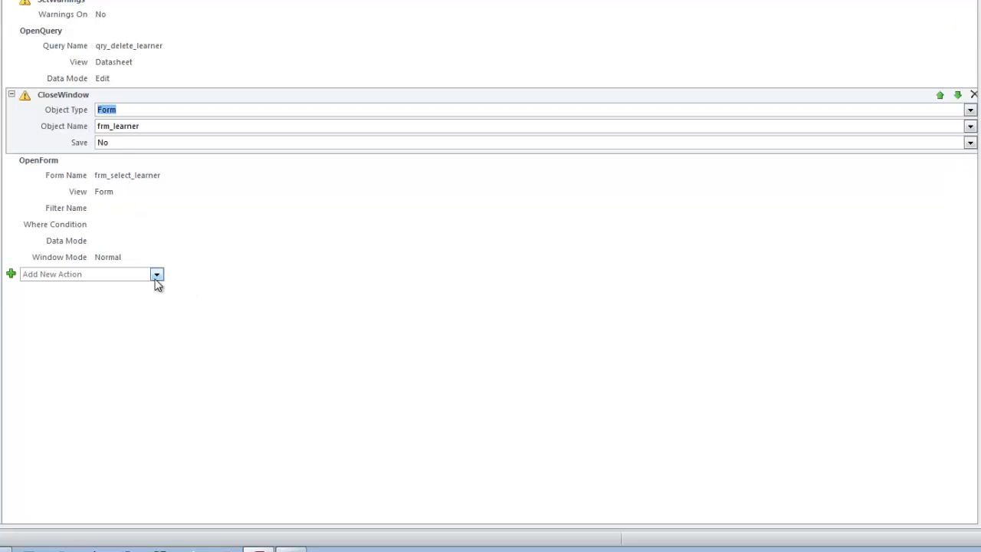
Add a second SetWarnings action with Warnings On set to Yes and place it directly after the OpenQuery action
{"action": "left_click", "coordinate": [156, 275]}
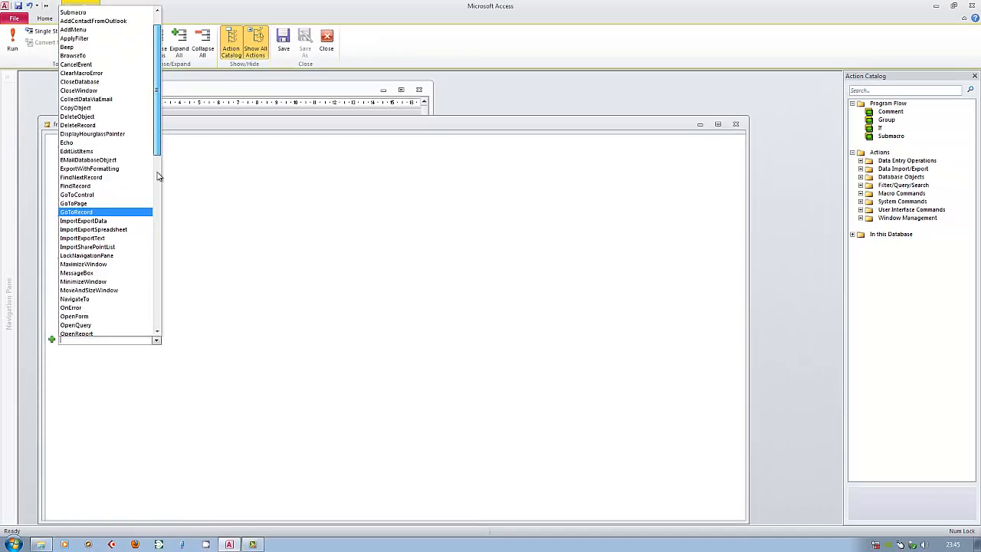
{"action": "scroll", "coordinate": [157, 177], "scroll_direction": "down", "scroll_amount": 15}
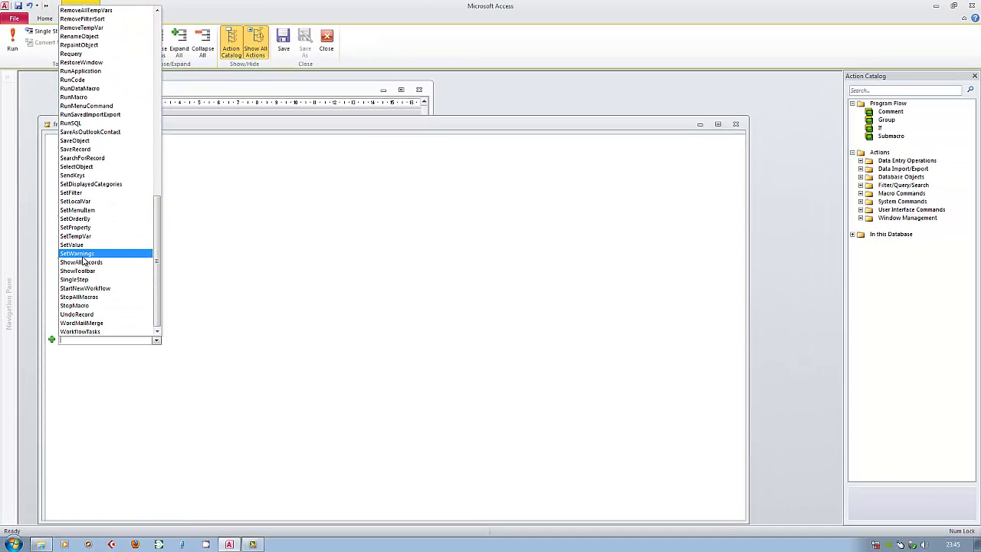
{"action": "left_click", "coordinate": [81, 257]}
{"action": "left_click", "coordinate": [740, 350]}
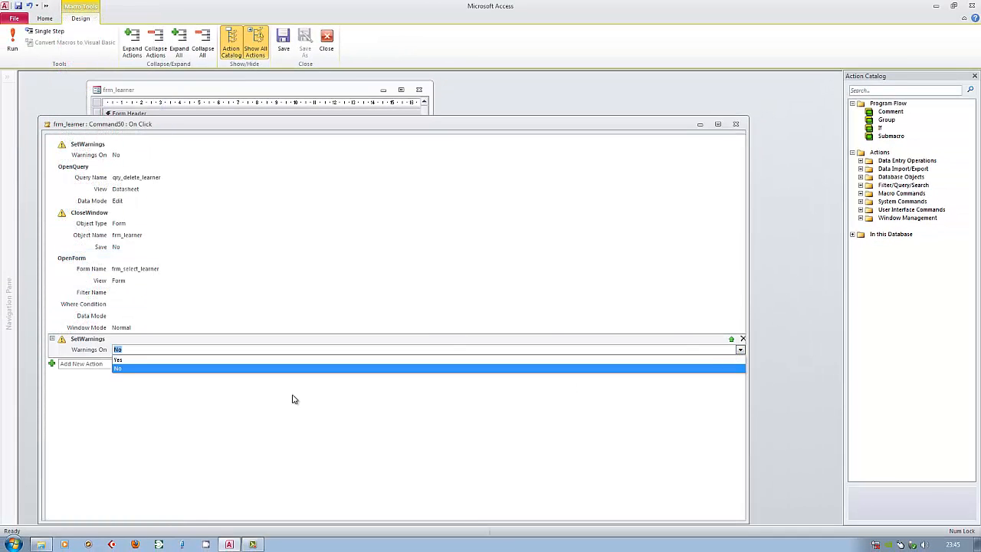
{"action": "left_click", "coordinate": [119, 360]}
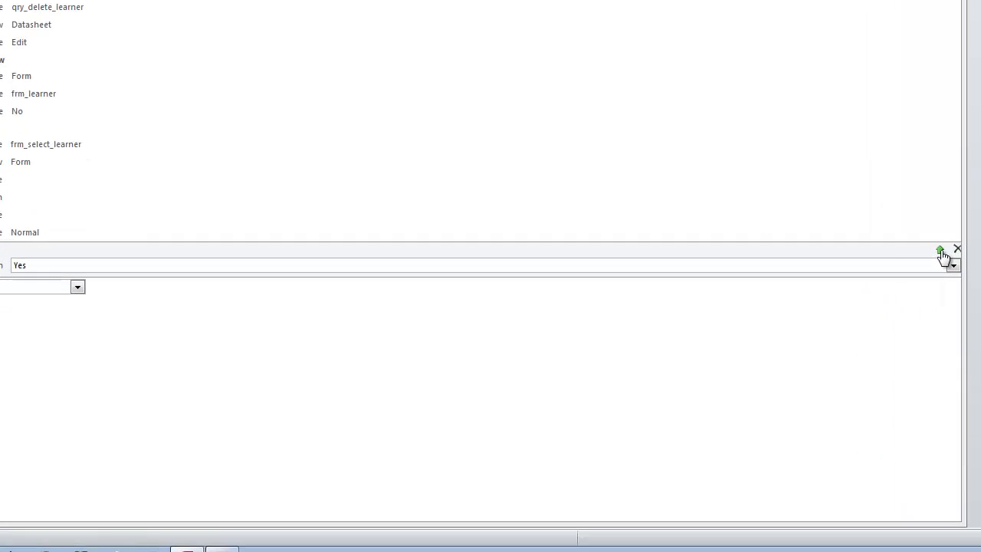
{"action": "left_click", "coordinate": [731, 339]}
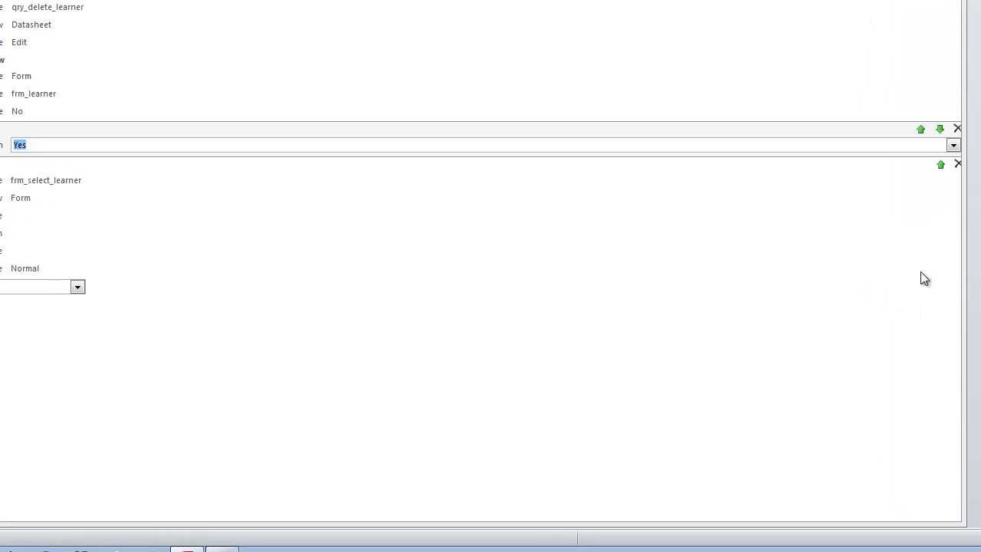
{"action": "left_click", "coordinate": [921, 128]}
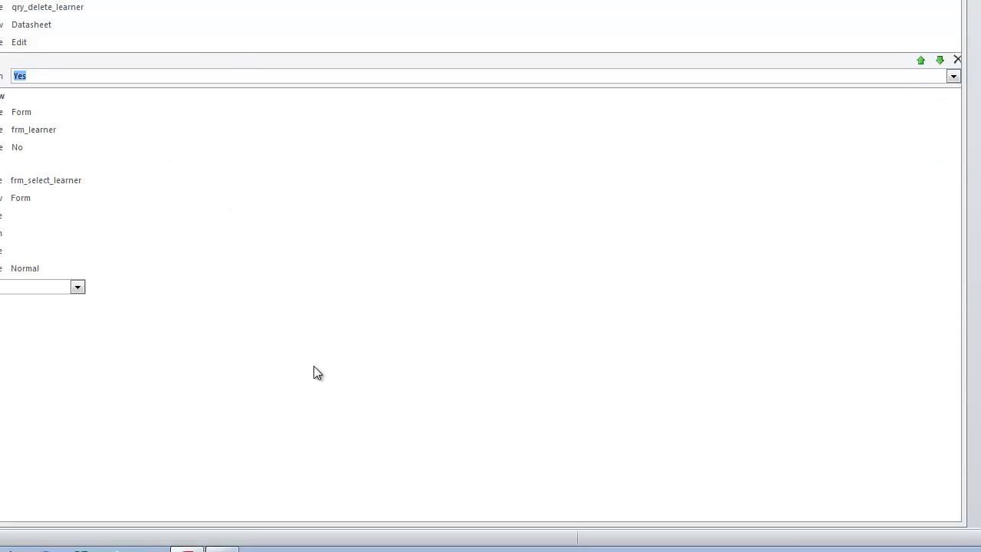
{"action": "left_click", "coordinate": [272, 308]}
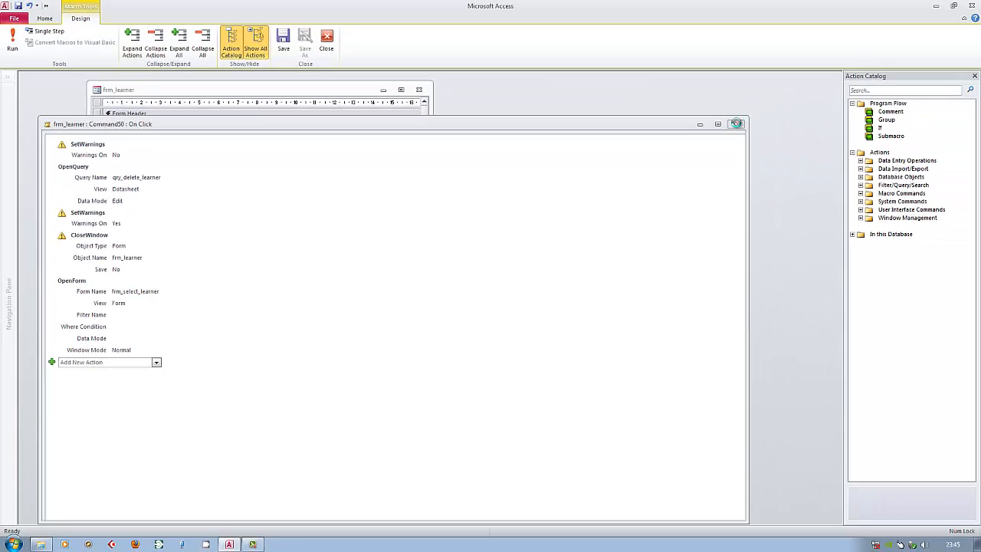
Close the Delete button's macro and the form frm_learner, saving the changes to both
{"action": "left_click", "coordinate": [737, 125]}
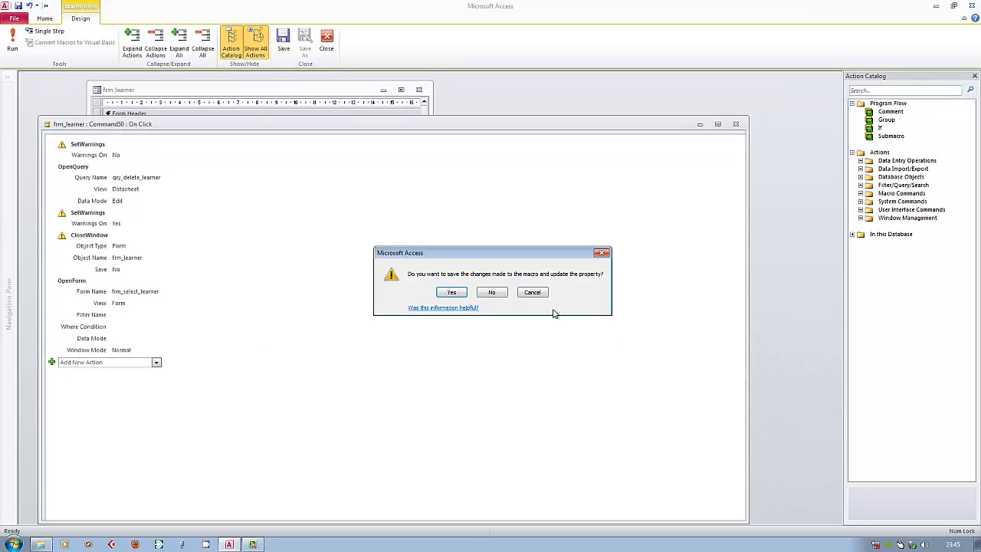
{"action": "left_click", "coordinate": [453, 293]}
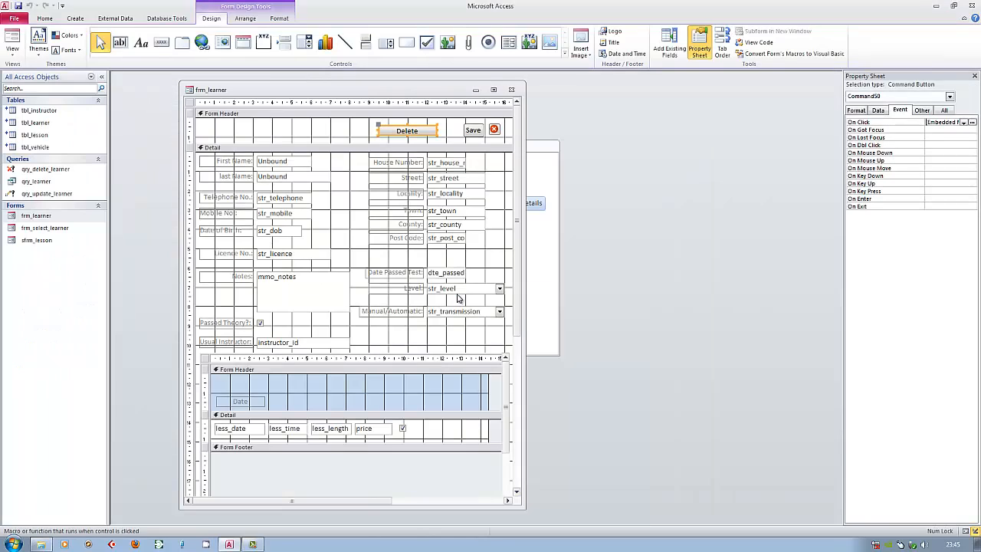
{"action": "left_click", "coordinate": [512, 89]}
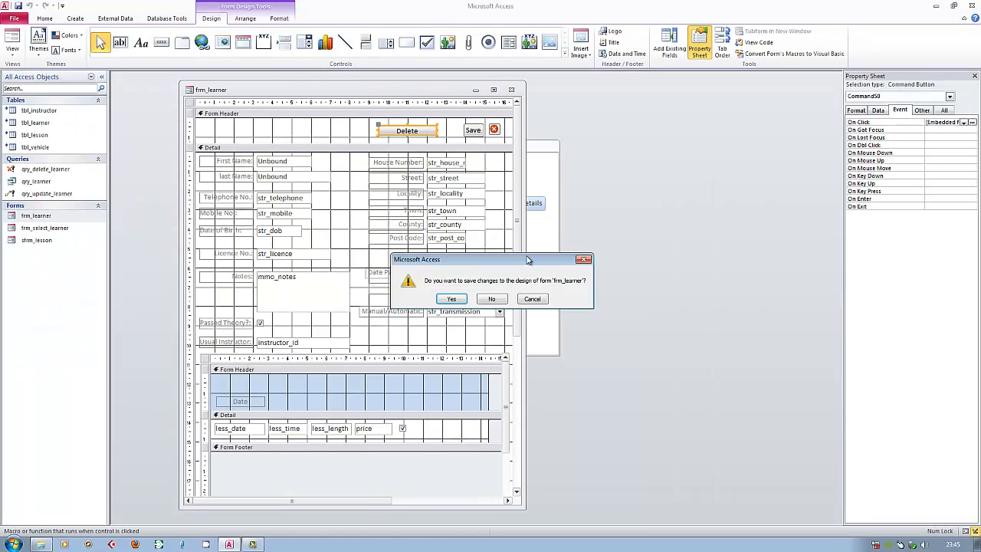
{"action": "left_click", "coordinate": [453, 299]}
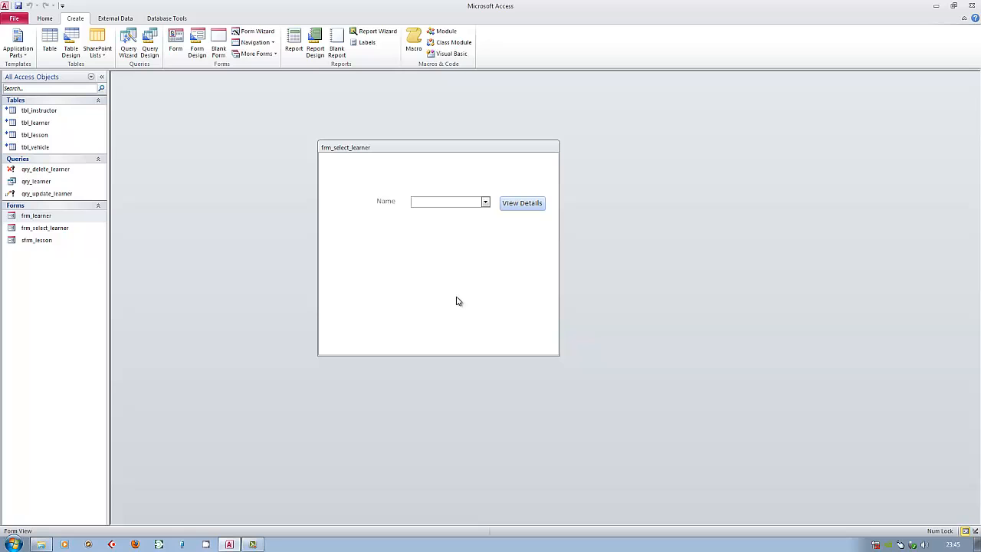
Open tbl_learner, add a new test record with the learner's first and last name, and close the table
{"action": "double_click", "coordinate": [36, 123]}
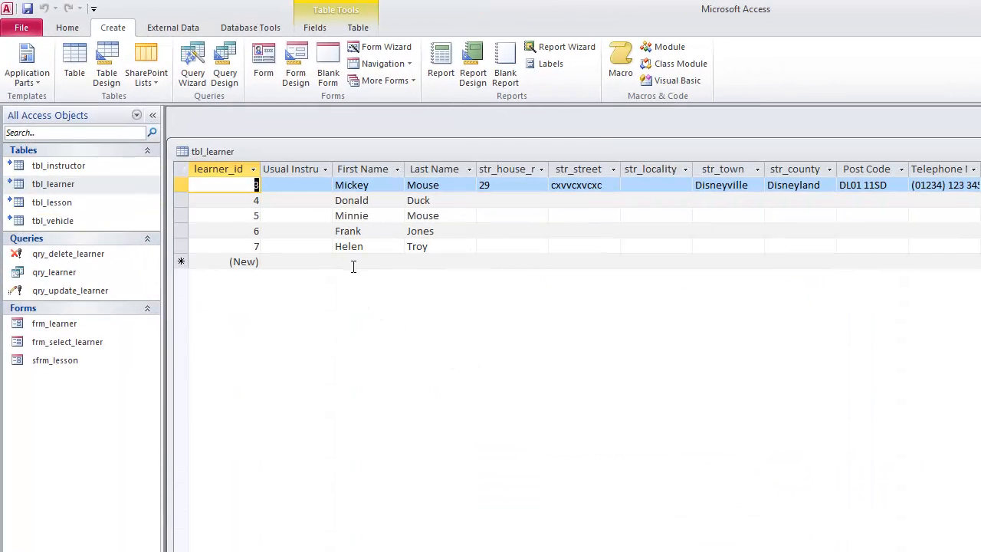
{"action": "left_click", "coordinate": [354, 262]}
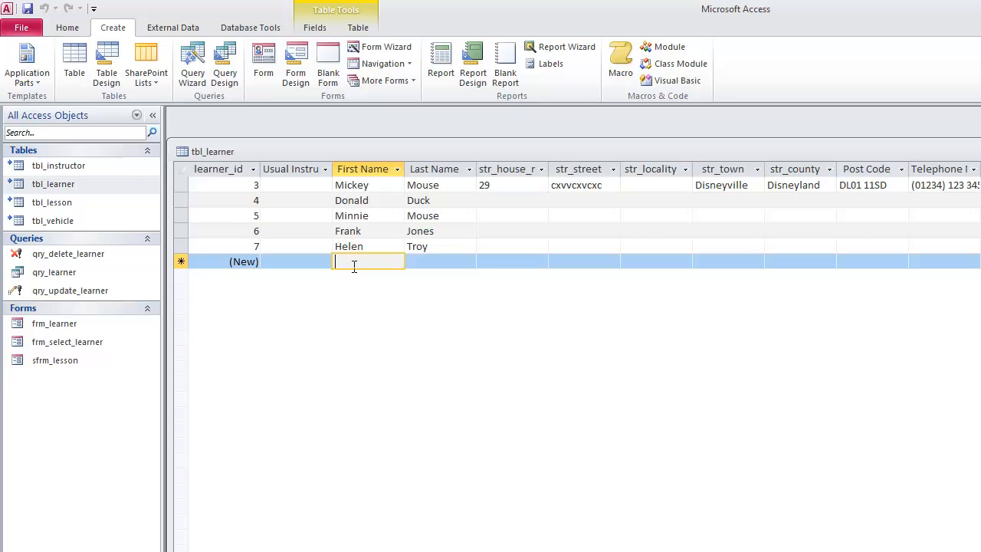
{"action": "type", "text": "John"}
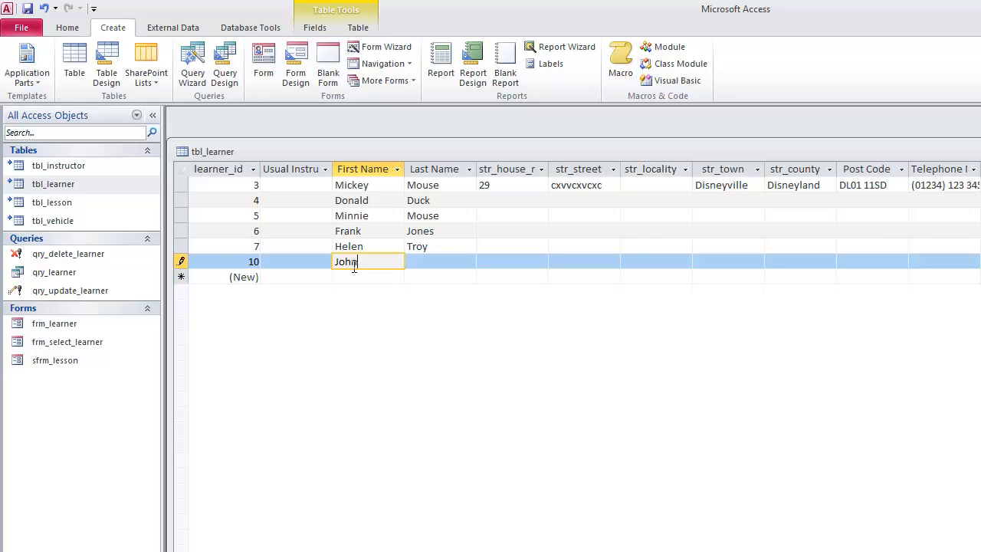
{"action": "key", "text": "Tab"}
{"action": "type", "text": "Doe"}
{"action": "key", "text": "Tab"}
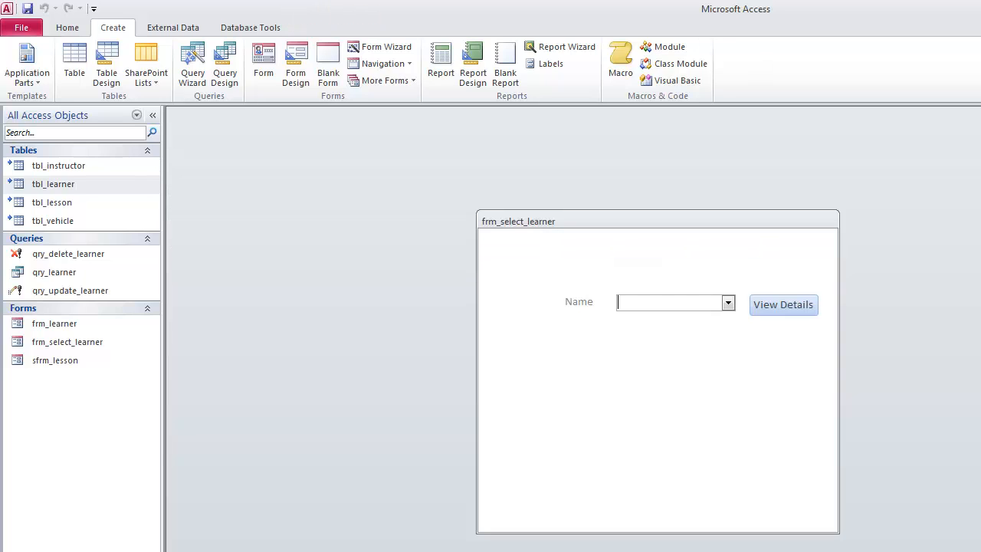
Refresh frm_select_learner by switching it to Design view and back, and open the details of the newly added learner
{"action": "left_click", "coordinate": [68, 28]}
{"action": "left_click", "coordinate": [20, 55]}
{"action": "left_click", "coordinate": [21, 55]}
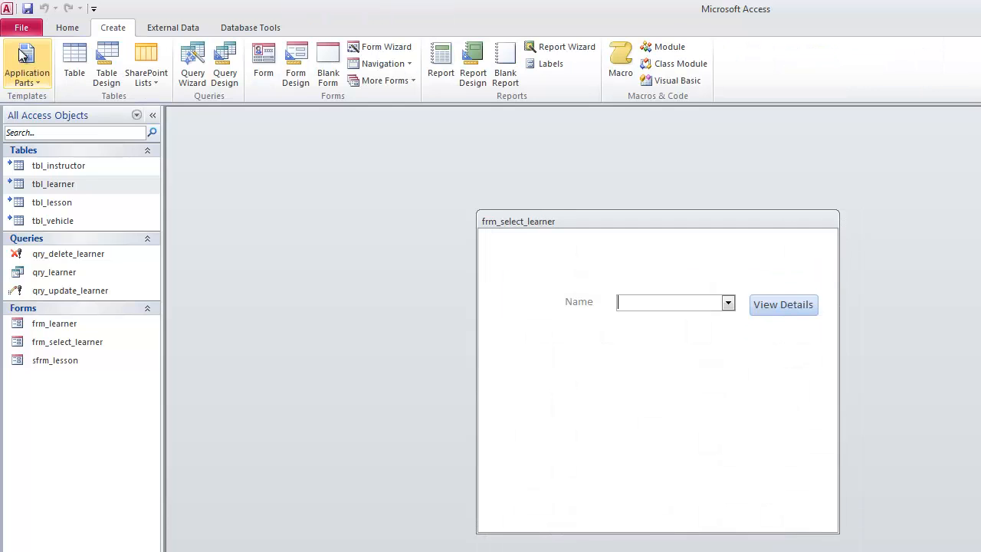
{"action": "left_click", "coordinate": [731, 306]}
{"action": "left_click", "coordinate": [654, 321]}
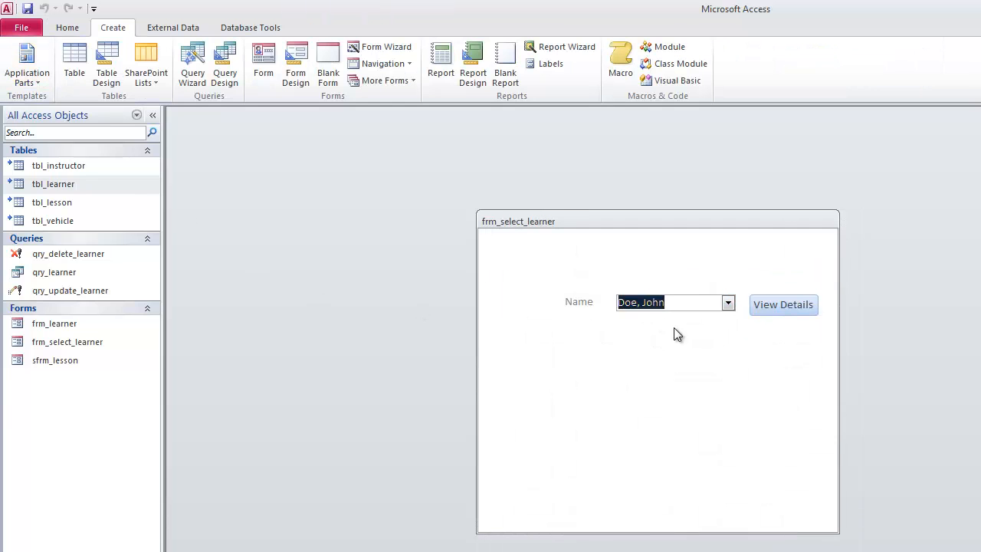
{"action": "left_click", "coordinate": [794, 306]}
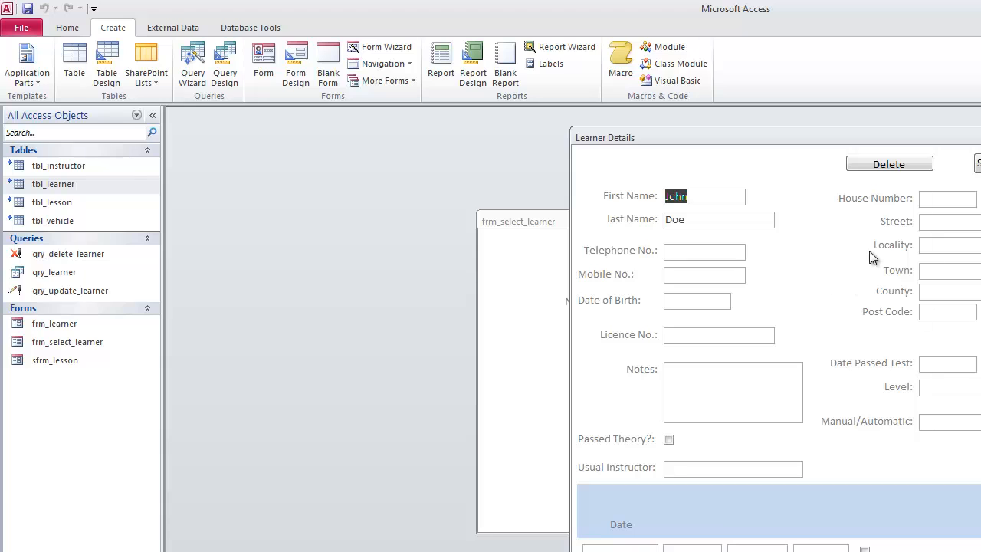
Delete the test learner with the form's Delete button and check the Name list in frm_select_learner
{"action": "left_click", "coordinate": [888, 163]}
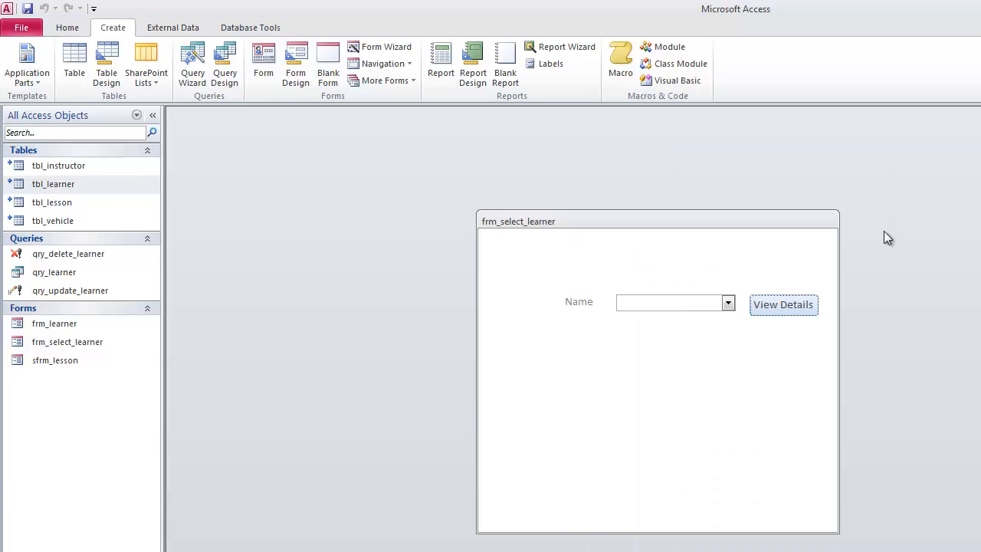
{"action": "left_click", "coordinate": [732, 300]}
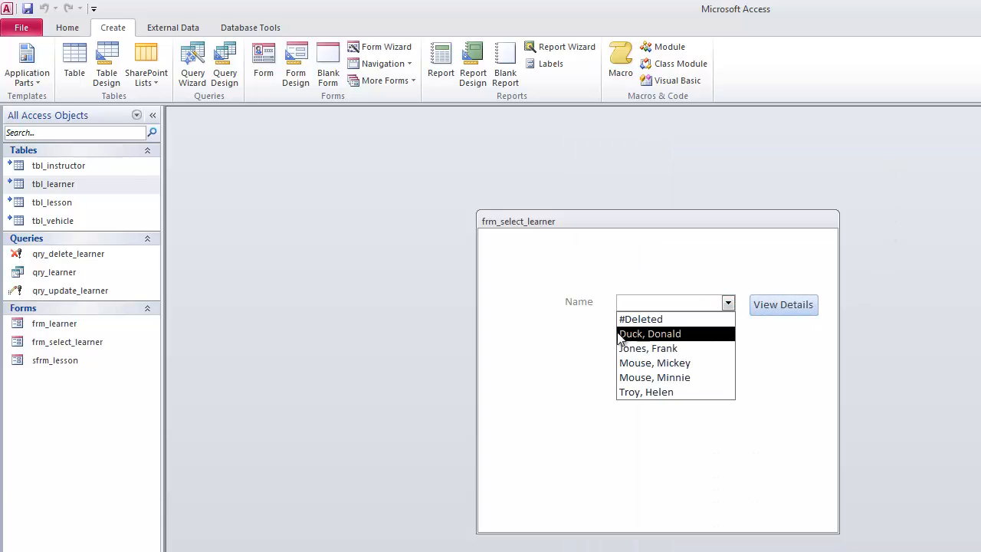
{"action": "left_click_drag", "start_coordinate": [618, 223], "coordinate": [481, 194]}
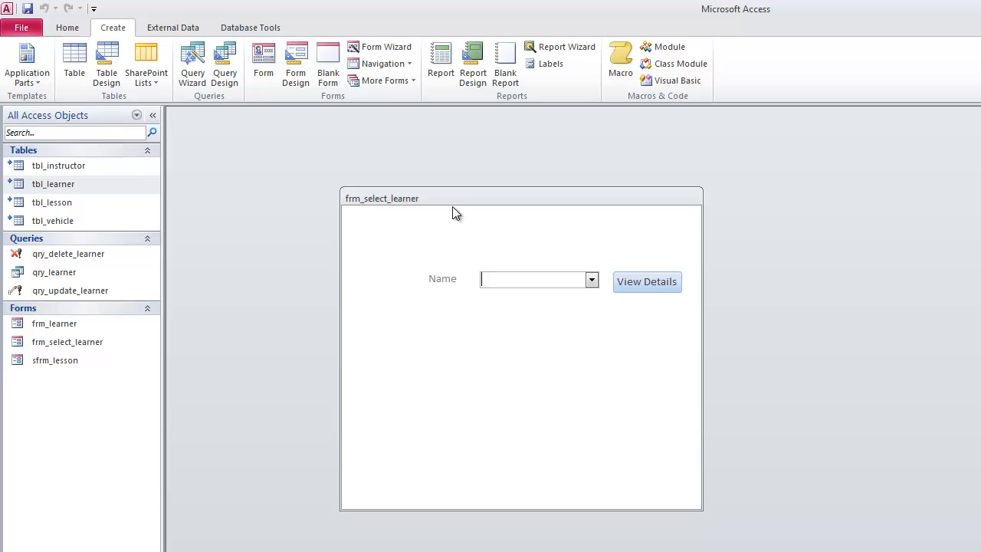
Switch frm_select_learner to Design view and open the On Click macro of its View Details button
{"action": "left_click", "coordinate": [65, 31]}
{"action": "left_click", "coordinate": [18, 58]}
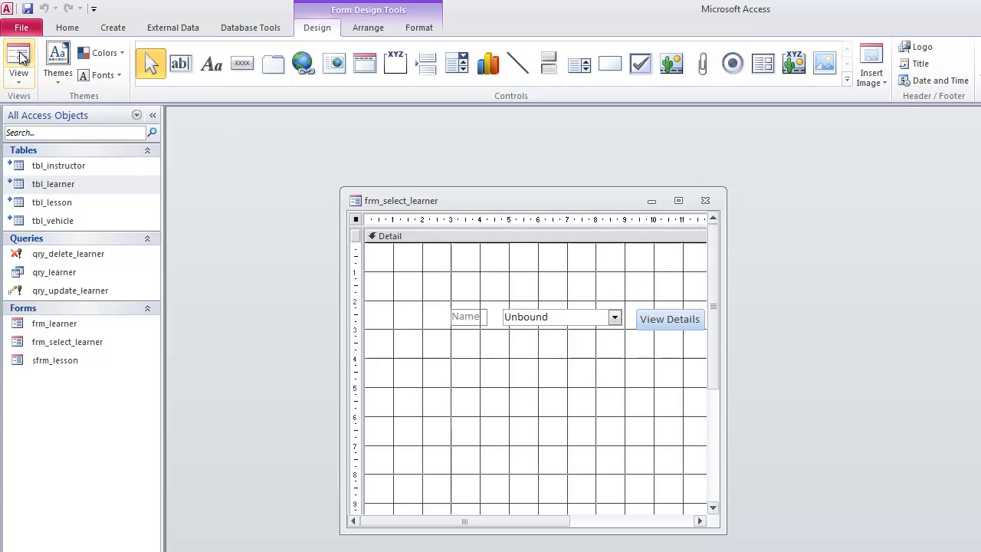
{"action": "left_click", "coordinate": [614, 320]}
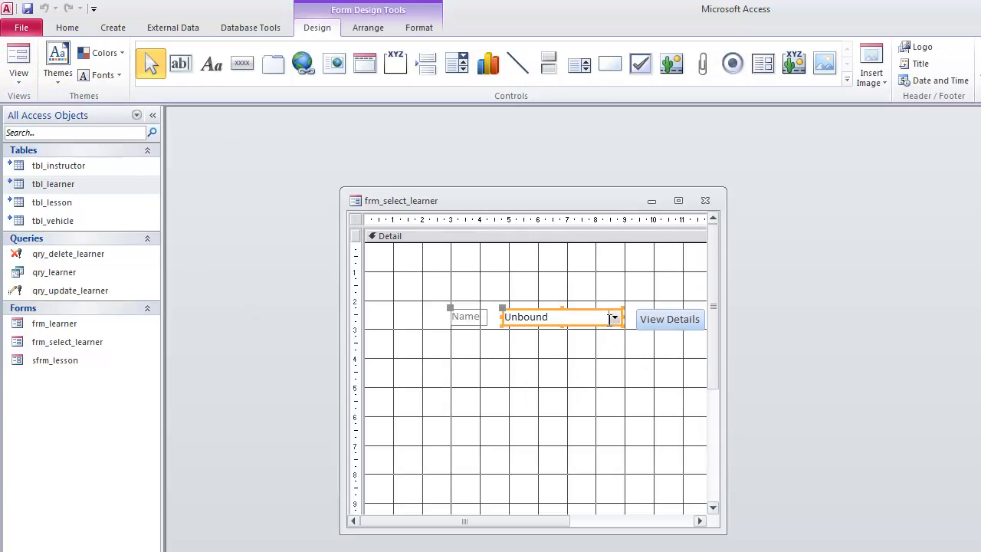
{"action": "left_click", "coordinate": [645, 325]}
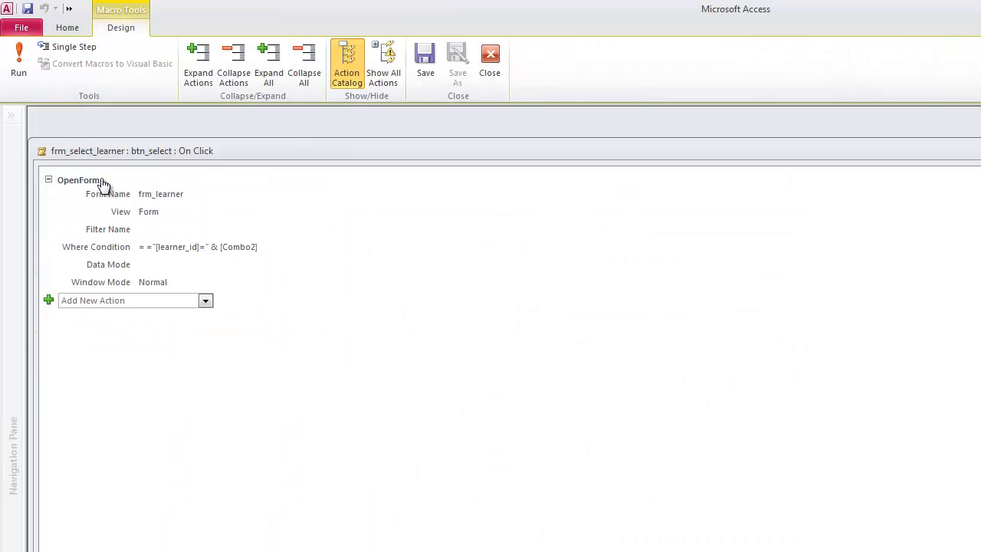
Add a CloseWindow action for the form frm_select_learner with Save set to No, then close the macro and save its changes
{"action": "left_click", "coordinate": [205, 301]}
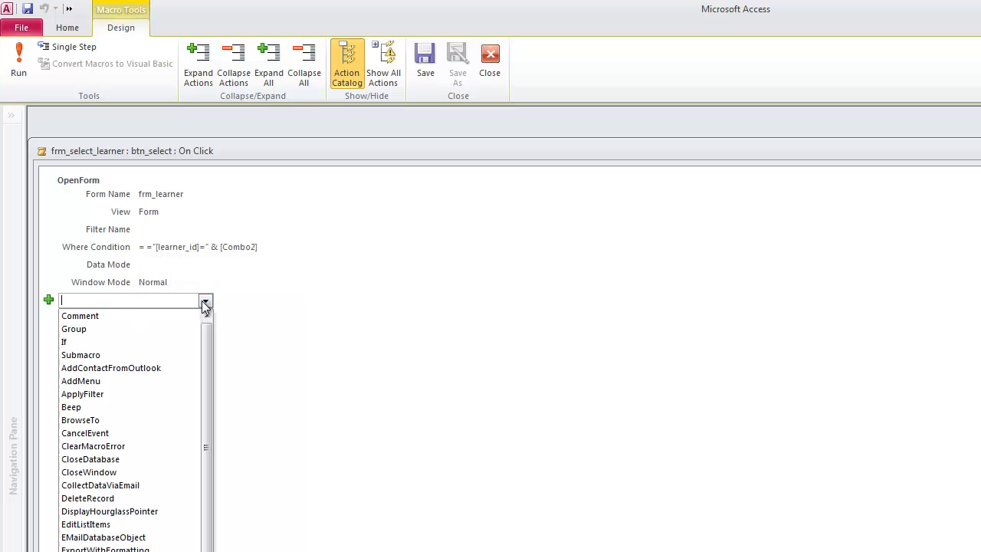
{"action": "left_click", "coordinate": [119, 474]}
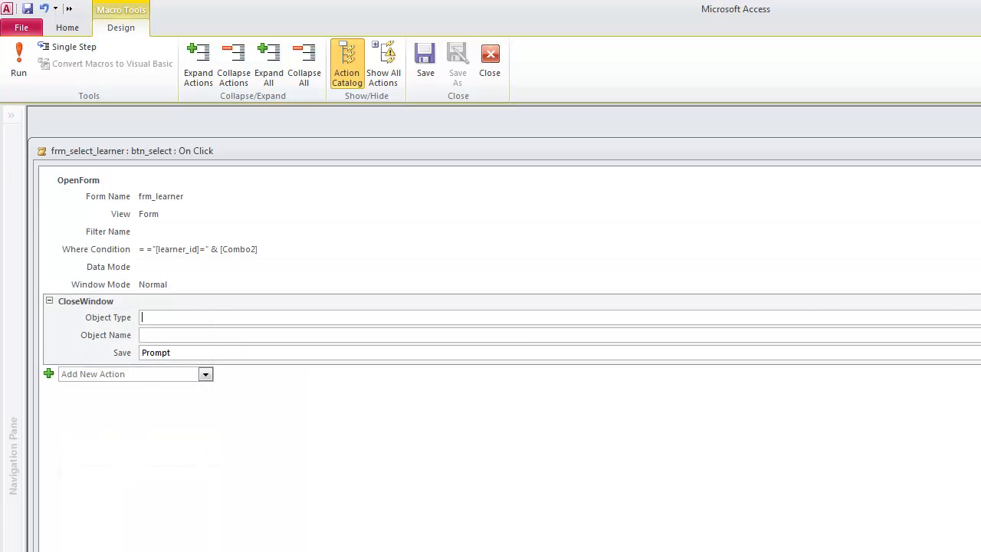
{"action": "left_click", "coordinate": [972, 317]}
{"action": "left_click", "coordinate": [163, 372]}
{"action": "left_click", "coordinate": [974, 335]}
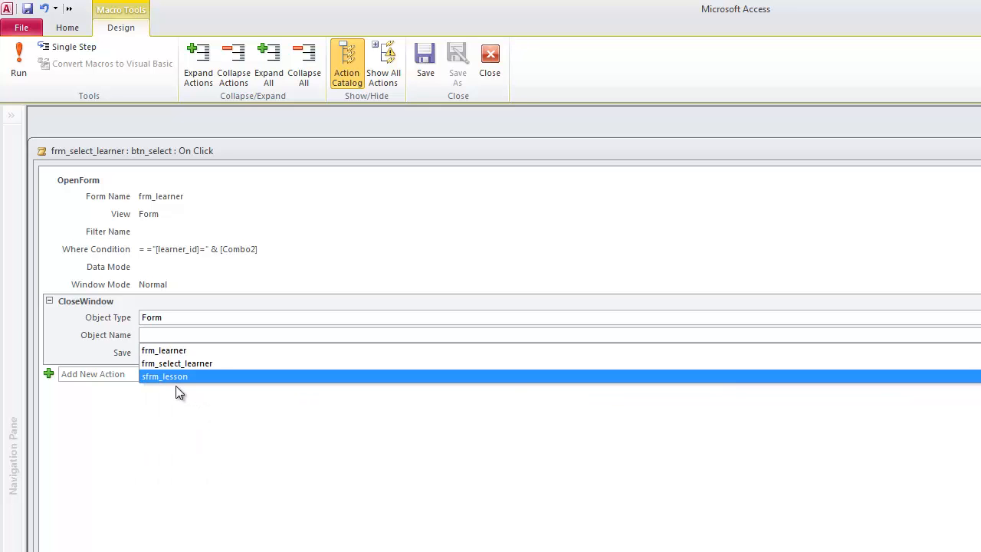
{"action": "left_click", "coordinate": [166, 363]}
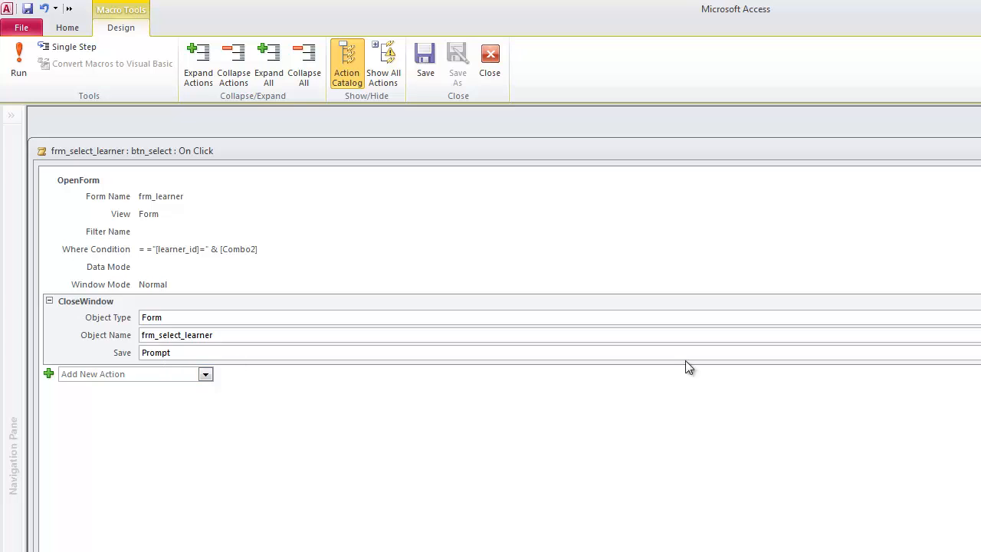
{"action": "left_click", "coordinate": [973, 353]}
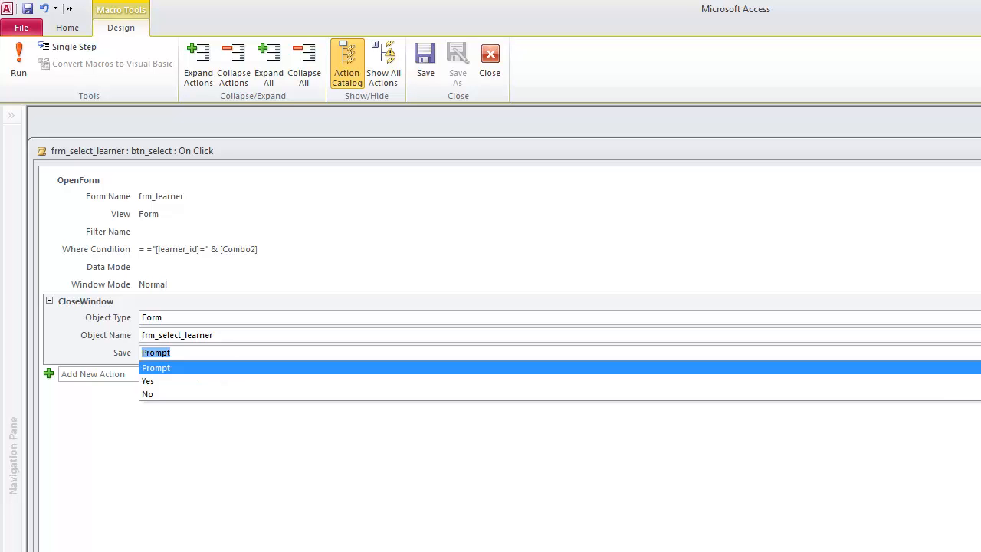
{"action": "left_click", "coordinate": [153, 395]}
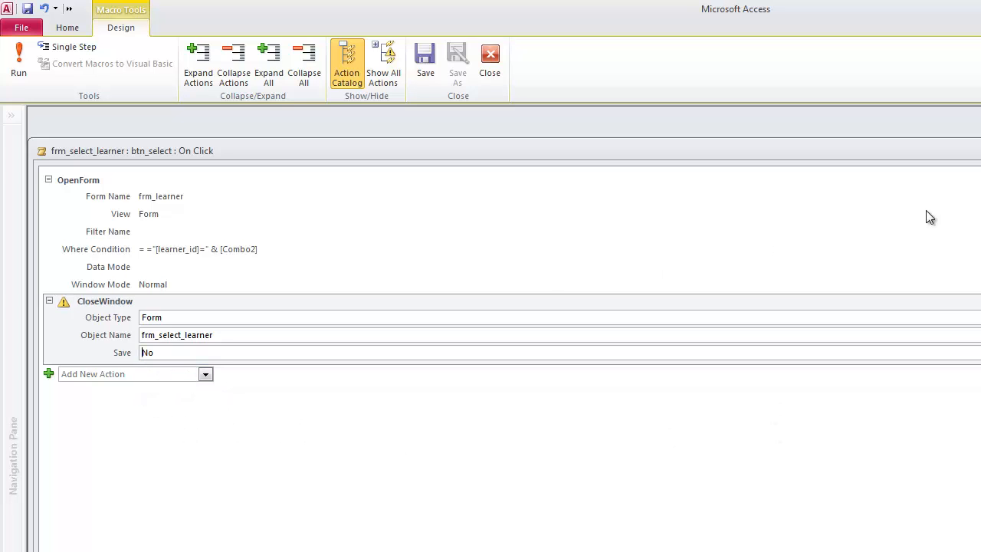
{"action": "left_click", "coordinate": [495, 75]}
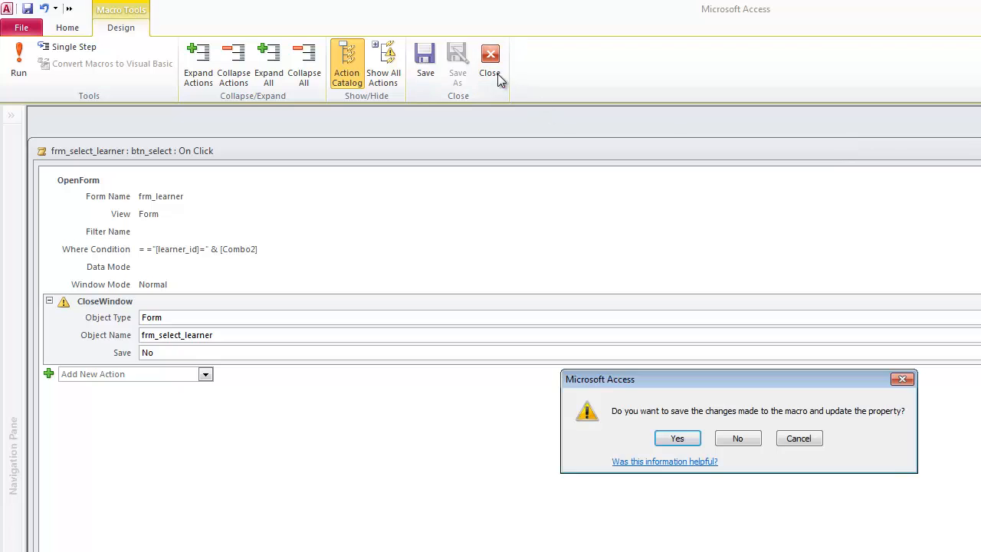
{"action": "left_click", "coordinate": [678, 439]}
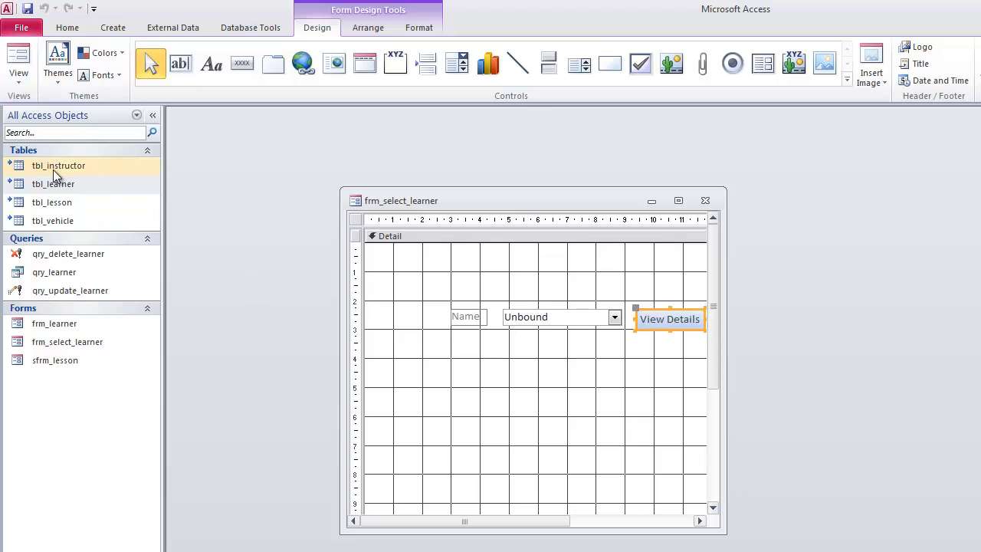
Check the Name list of frm_select_learner in Form view and return the form to Design view
{"action": "left_click", "coordinate": [8, 54]}
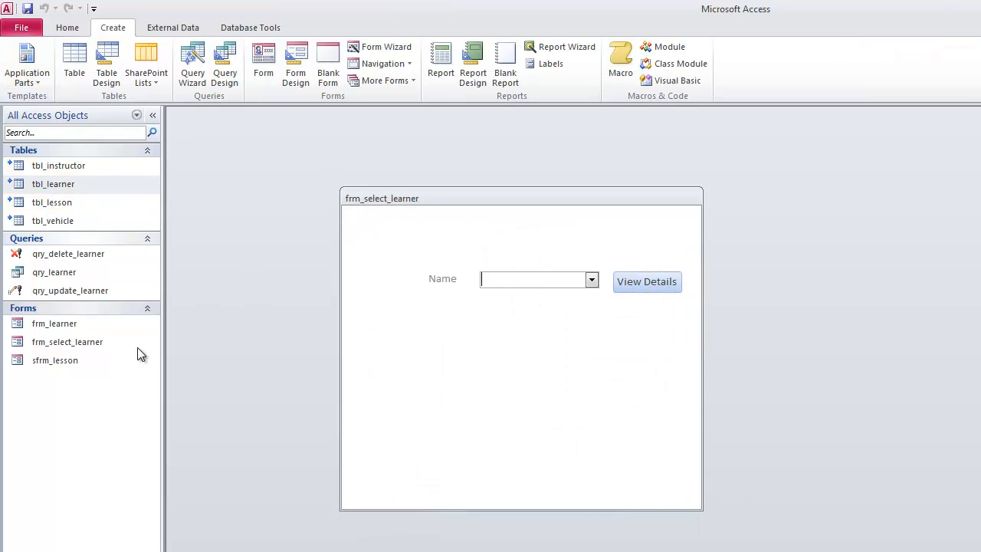
{"action": "left_click", "coordinate": [592, 281]}
{"action": "left_click", "coordinate": [652, 245]}
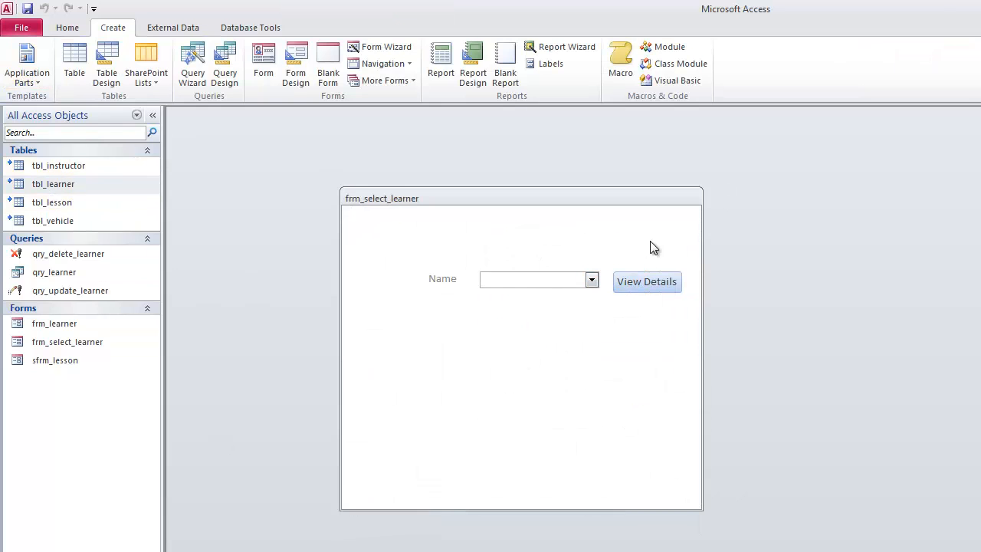
{"action": "left_click", "coordinate": [66, 28]}
{"action": "left_click", "coordinate": [17, 60]}
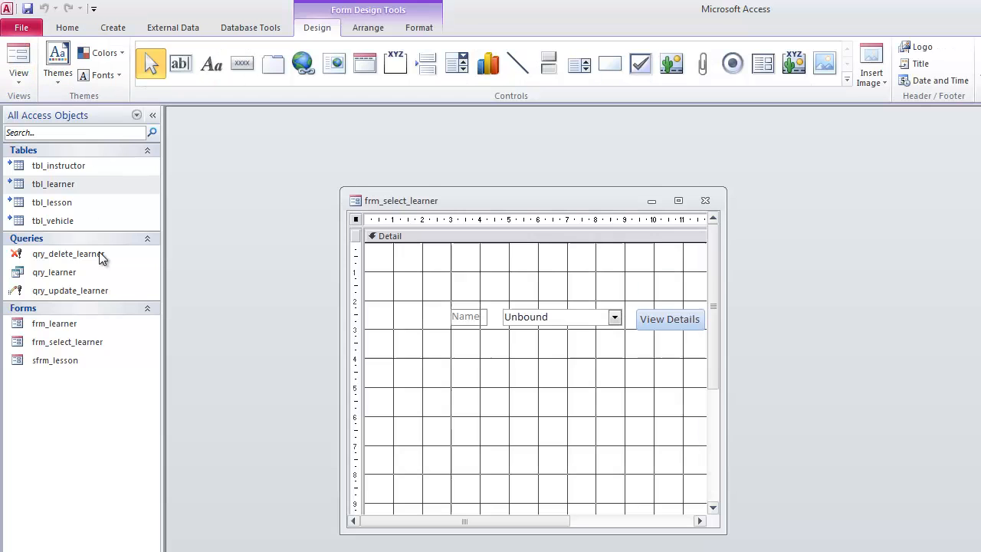
Open tbl_learner, add another test record with a first and last name, and close the table
{"action": "double_click", "coordinate": [58, 184]}
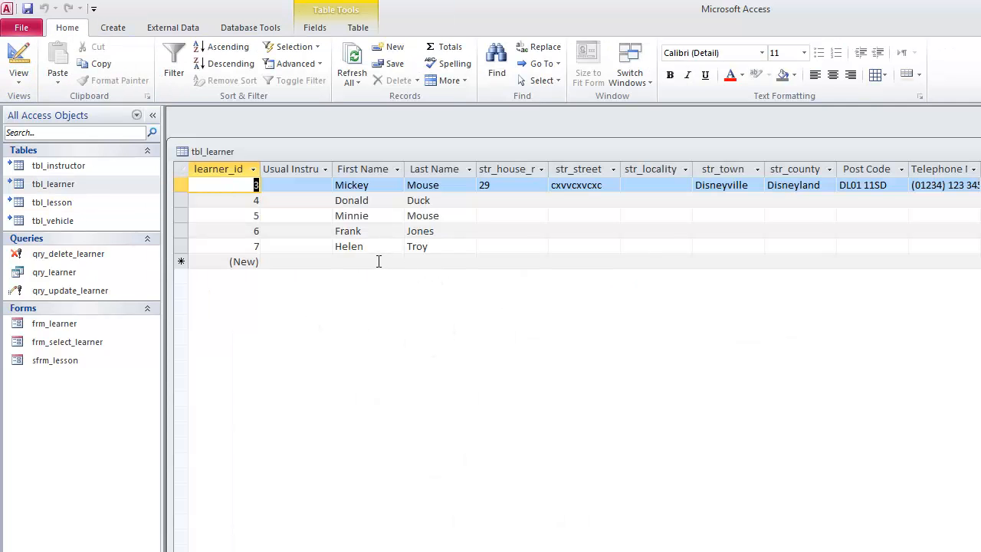
{"action": "left_click", "coordinate": [379, 261]}
{"action": "type", "text": "John"}
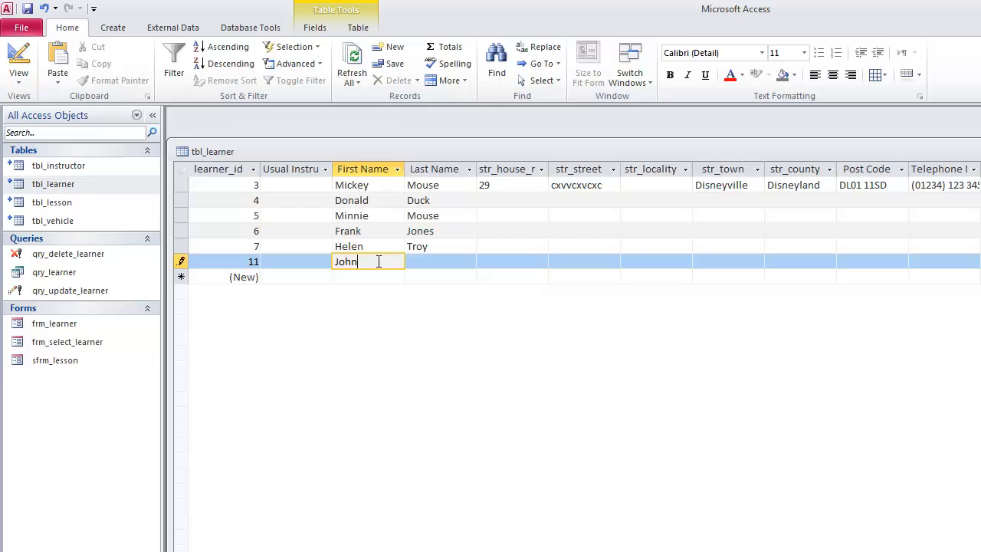
{"action": "key", "text": "Tab"}
{"action": "key", "text": "Tab"}
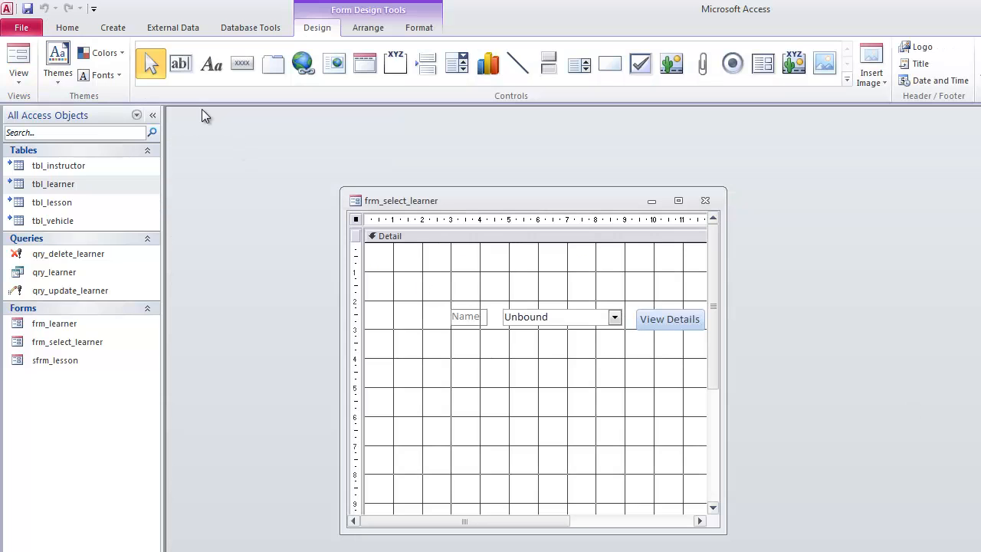
Switch frm_select_learner to Form view, select the newly added learner, and open the learner's details
{"action": "left_click", "coordinate": [18, 56]}
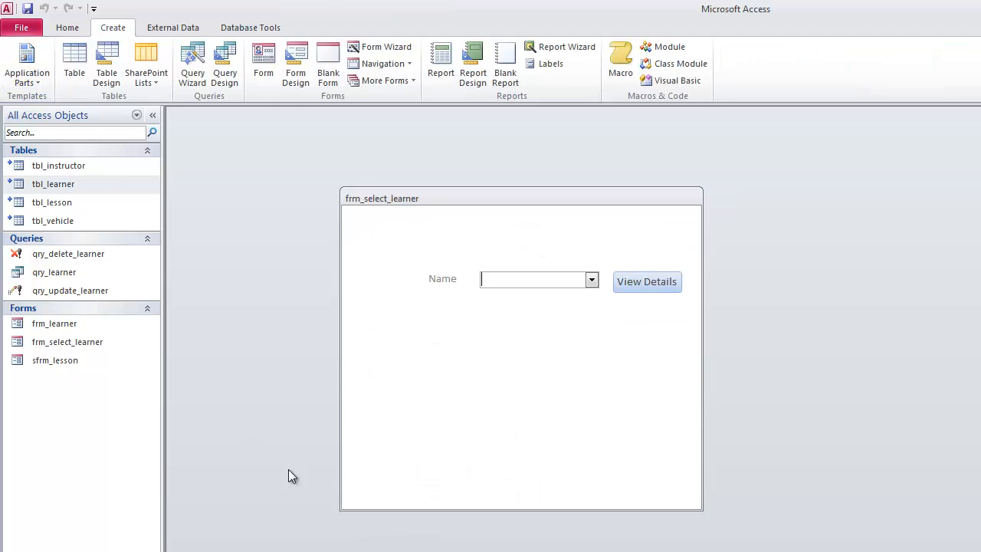
{"action": "left_click", "coordinate": [591, 281]}
{"action": "left_click", "coordinate": [515, 295]}
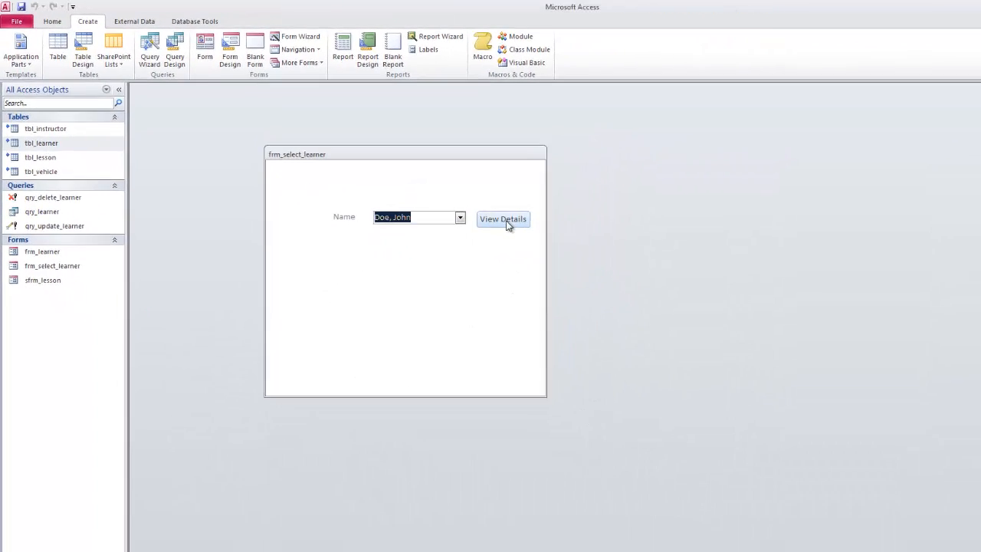
{"action": "left_click", "coordinate": [647, 281]}
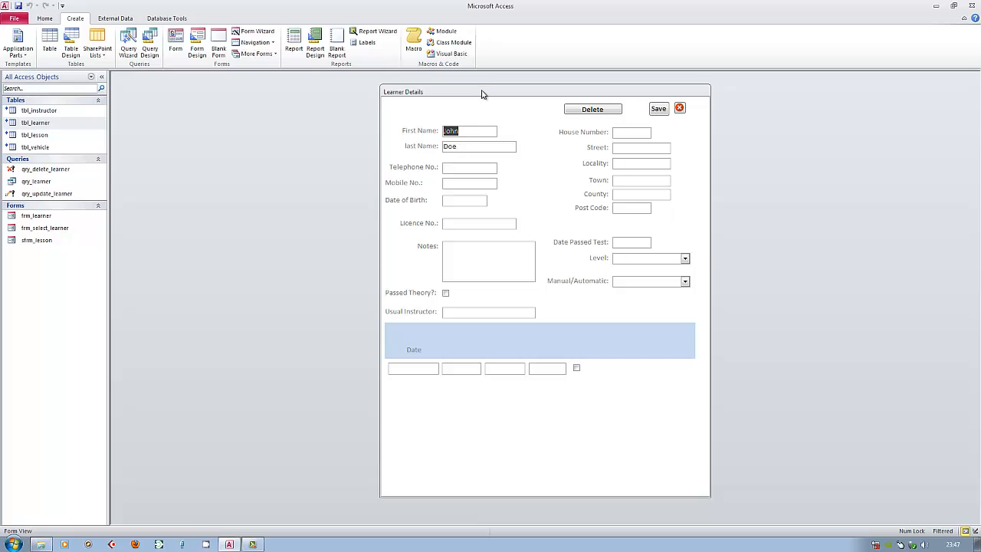
Move the Learner Details window aside, delete the test learner, and check the Name list in frm_select_learner
{"action": "left_click_drag", "start_coordinate": [482, 92], "coordinate": [395, 99]}
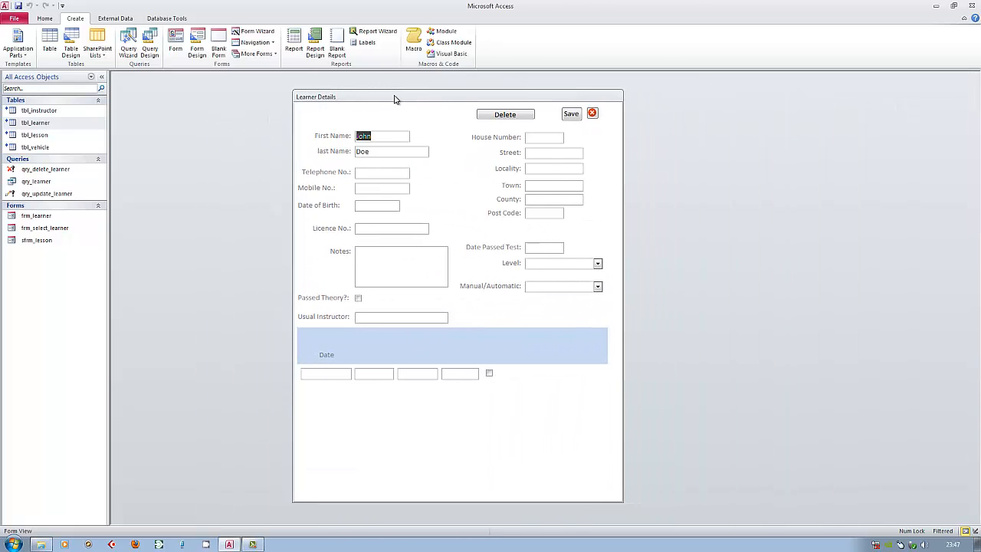
{"action": "left_click", "coordinate": [504, 115]}
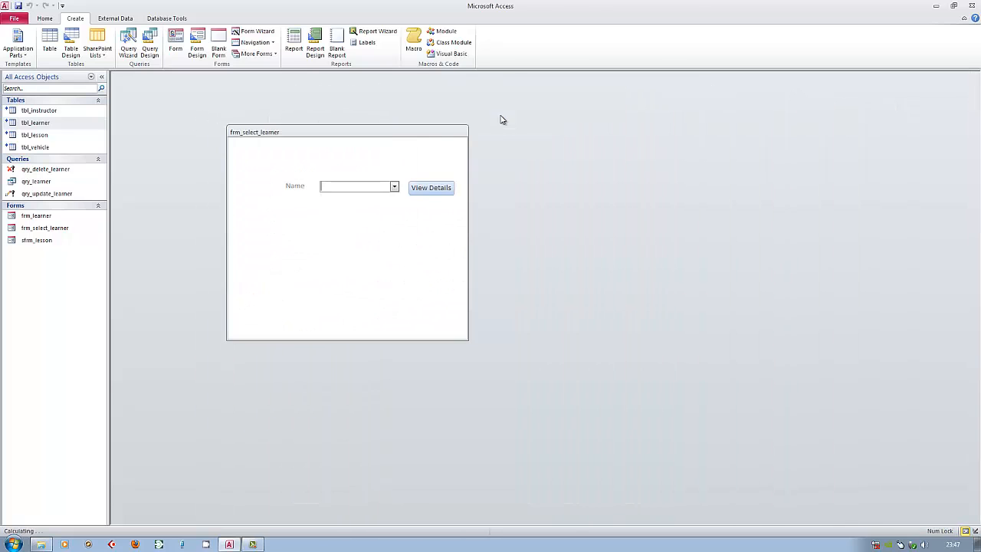
{"action": "left_click", "coordinate": [394, 187]}
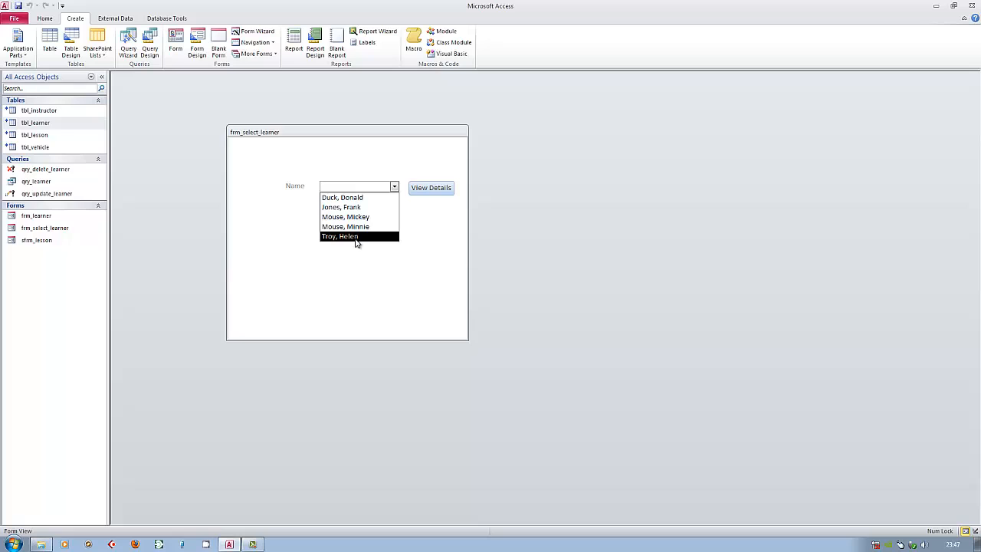
{"action": "left_click", "coordinate": [432, 187]}
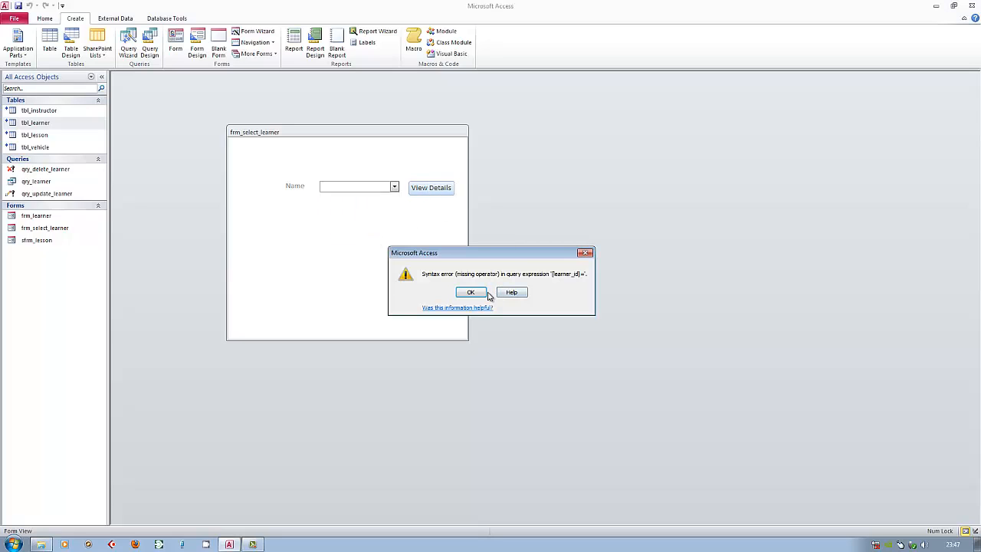
{"action": "left_click", "coordinate": [471, 292]}
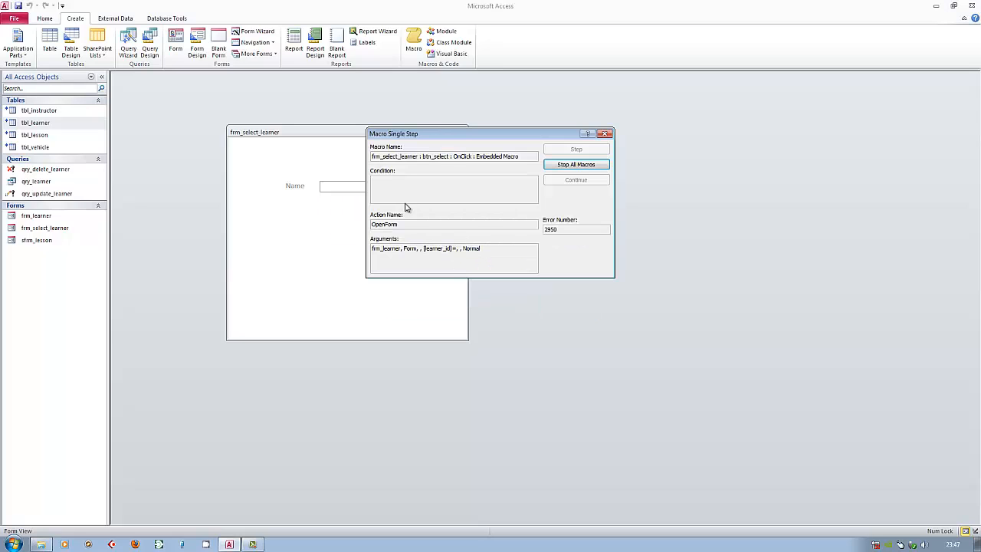
{"action": "left_click", "coordinate": [574, 165]}
Select the second learner in the Name list and open that learner's details
{"action": "left_click", "coordinate": [393, 189]}
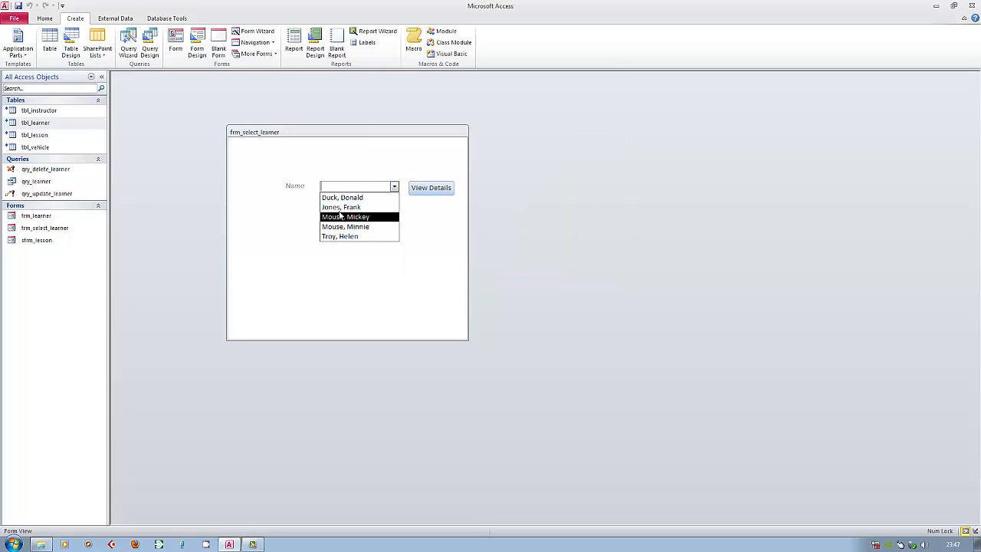
{"action": "left_click", "coordinate": [395, 207]}
{"action": "left_click", "coordinate": [418, 189]}
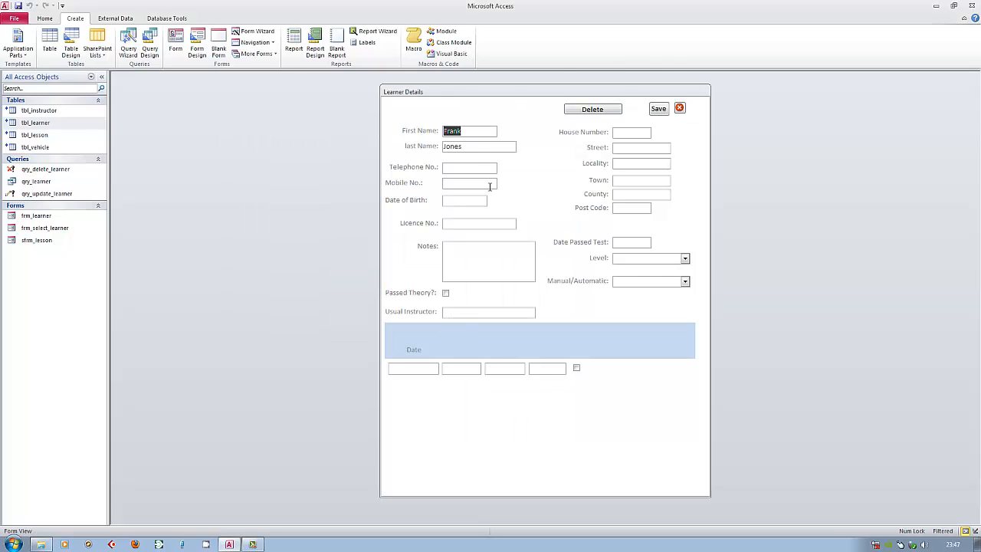
Switch frm_learner to Design view and open the On Click macro of its Save button
{"action": "left_click", "coordinate": [44, 18]}
{"action": "left_click", "coordinate": [18, 40]}
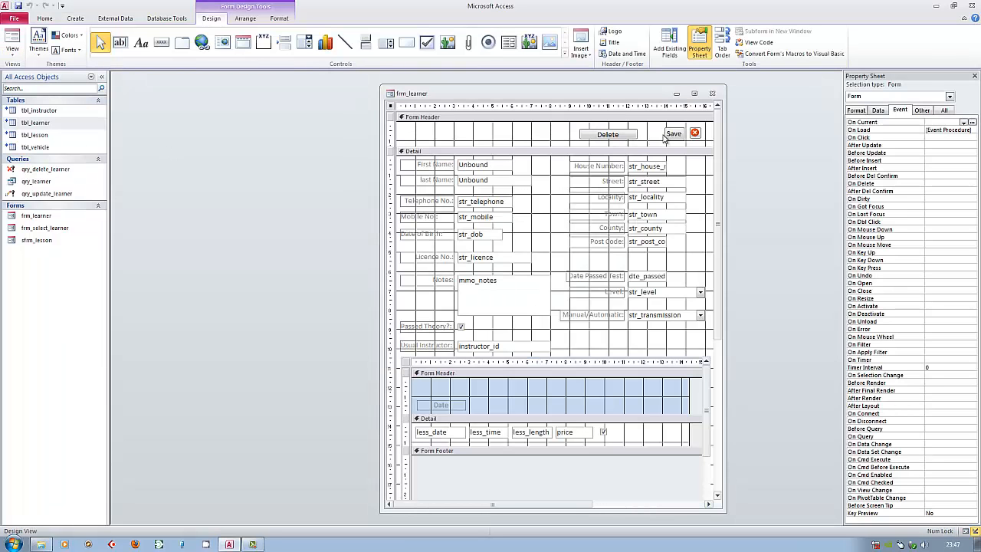
{"action": "left_click", "coordinate": [670, 136]}
{"action": "left_click", "coordinate": [973, 123]}
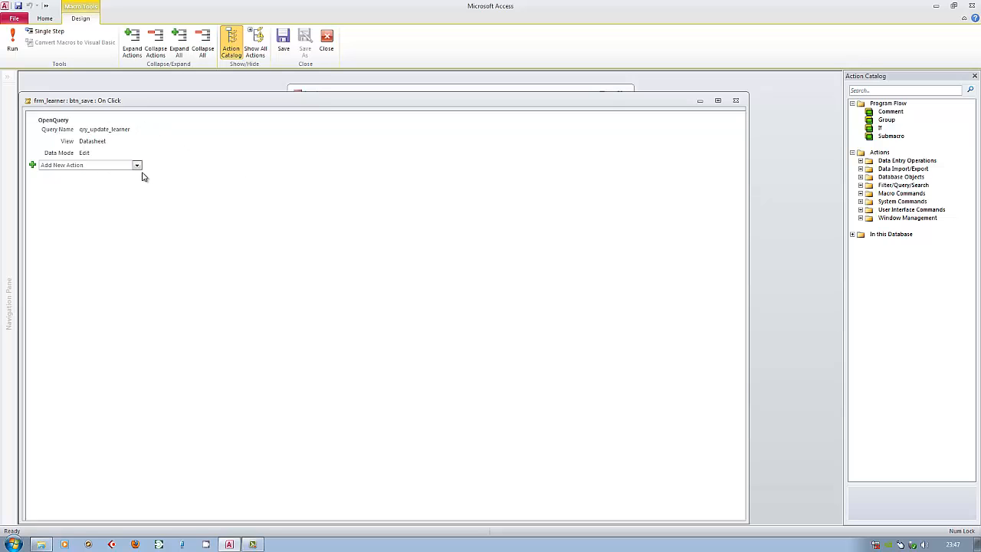
Show all macro actions, add a SetWarnings action with Warnings On set to No, and place it above OpenQuery
{"action": "left_click", "coordinate": [255, 46]}
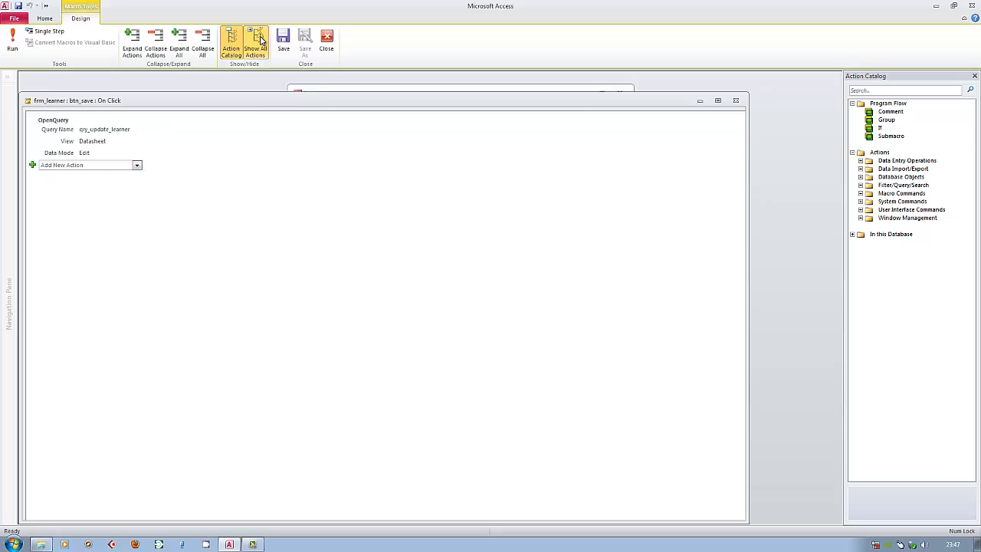
{"action": "left_click", "coordinate": [138, 165]}
{"action": "left_click_drag", "start_coordinate": [139, 197], "coordinate": [146, 395]}
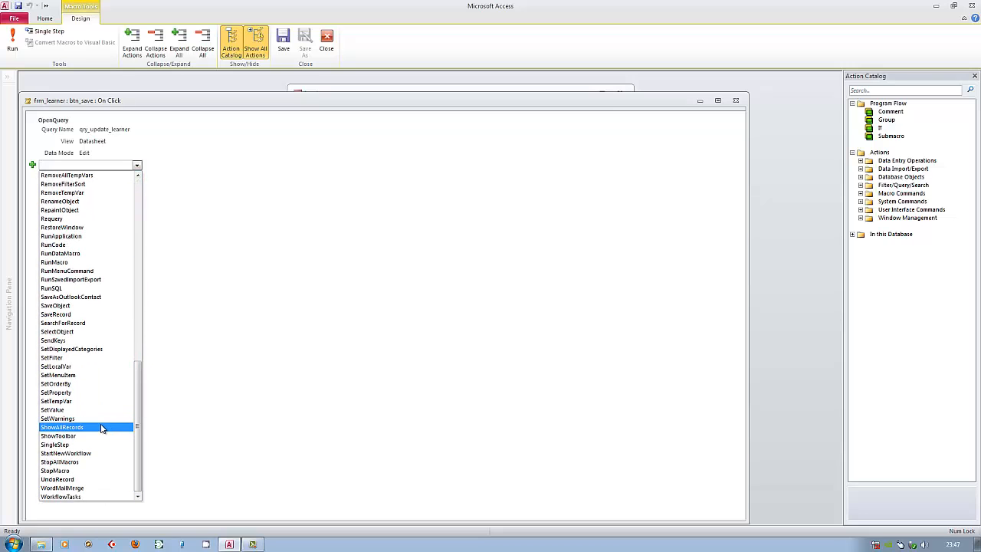
{"action": "left_click", "coordinate": [68, 421]}
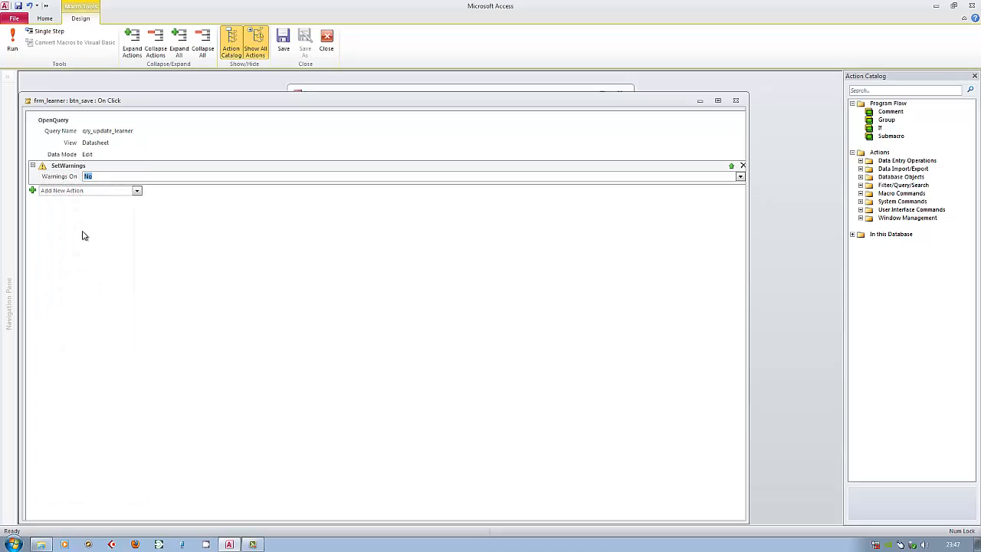
{"action": "left_click", "coordinate": [732, 165]}
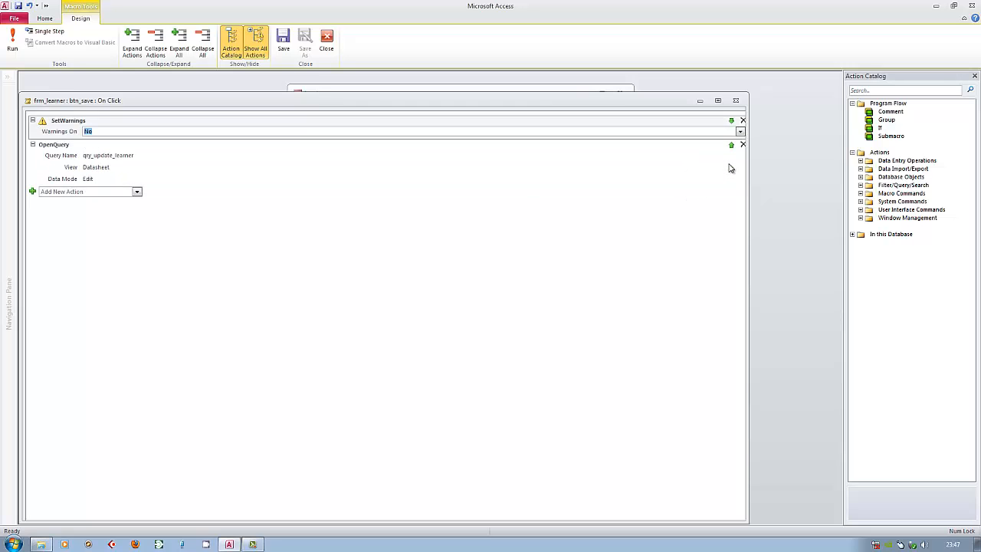
Add a SetWarnings action with Warnings On set to Yes after OpenQuery, then save and close the macro
{"action": "left_click", "coordinate": [137, 193]}
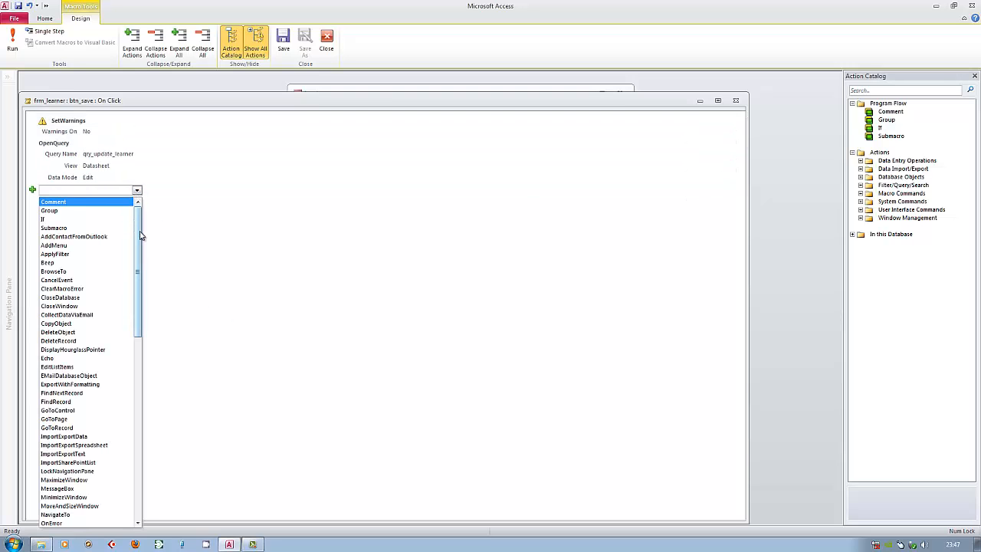
{"action": "scroll", "coordinate": [142, 235], "scroll_direction": "down", "scroll_amount": 10}
{"action": "left_click", "coordinate": [67, 446]}
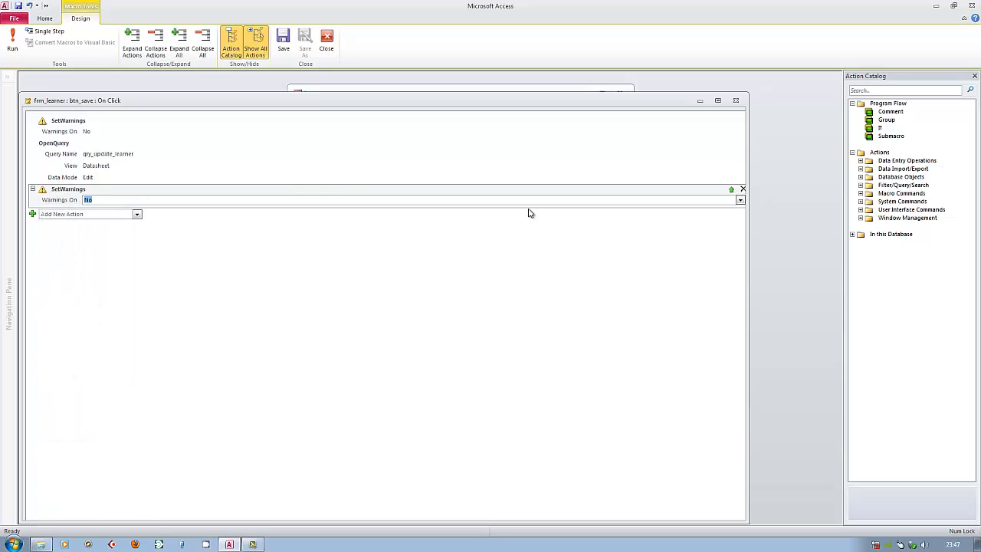
{"action": "left_click", "coordinate": [740, 200]}
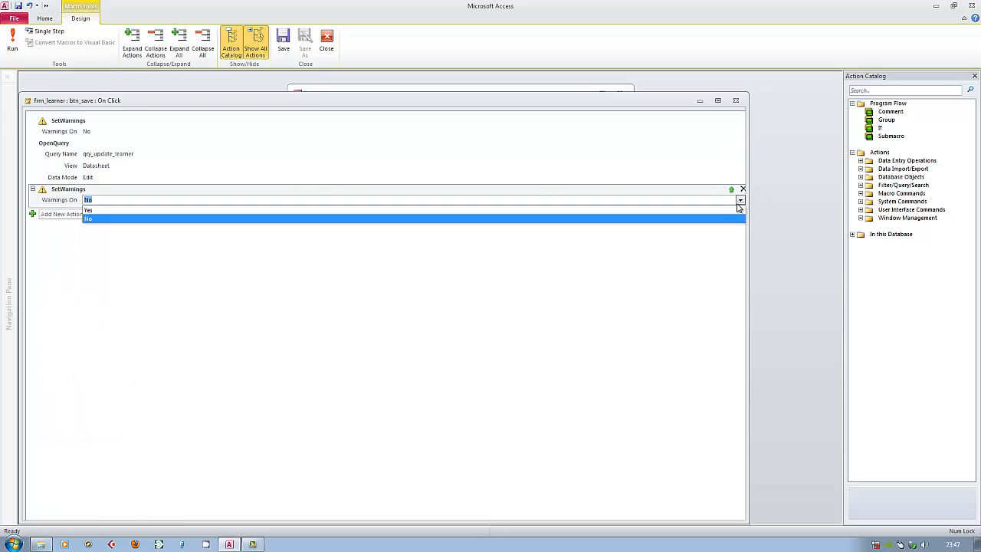
{"action": "left_click", "coordinate": [89, 209]}
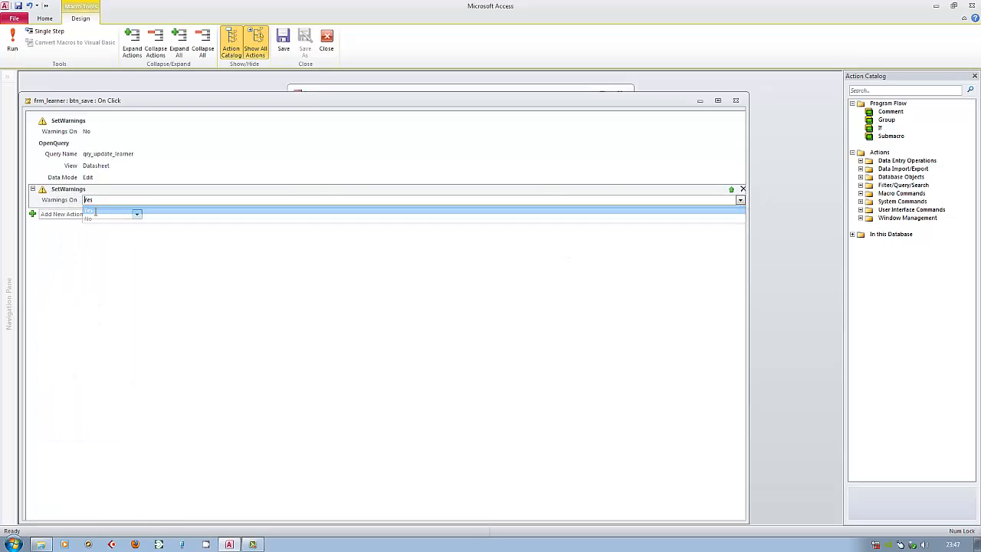
{"action": "left_click", "coordinate": [284, 42]}
{"action": "left_click", "coordinate": [327, 42]}
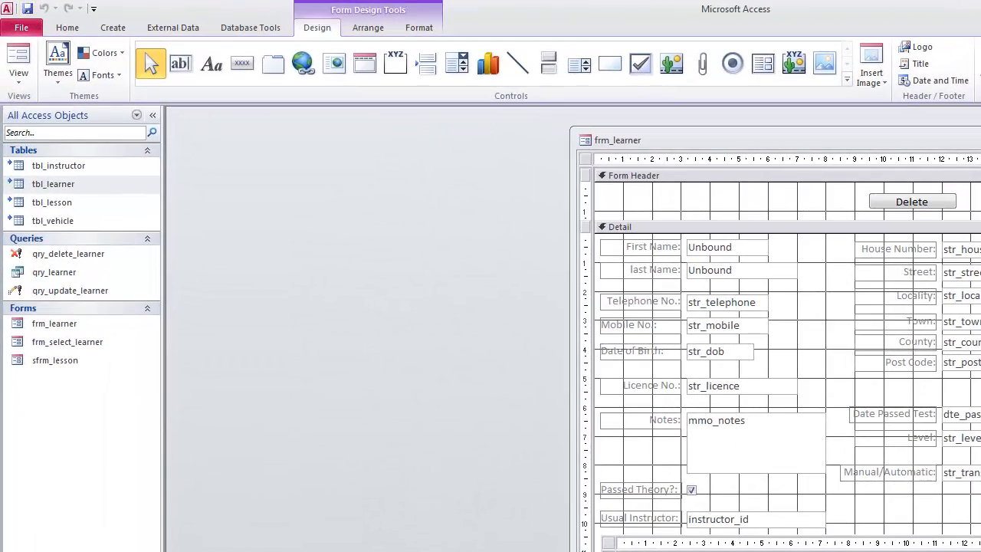
Close frm_learner, open frm_select_learner and view the details of the third learner in the Name list
{"action": "key", "text": "ctrl+w"}
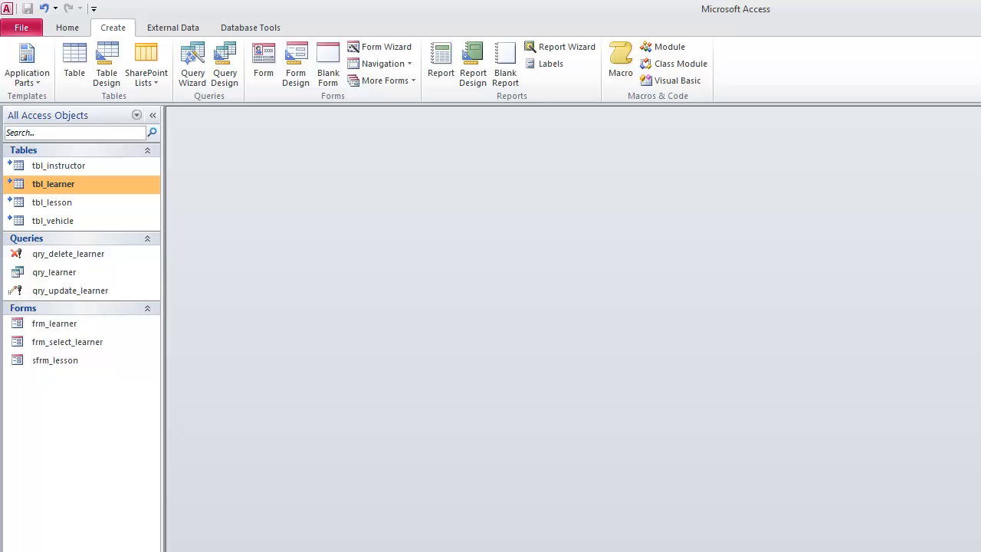
{"action": "double_click", "coordinate": [49, 342]}
{"action": "left_click", "coordinate": [594, 280]}
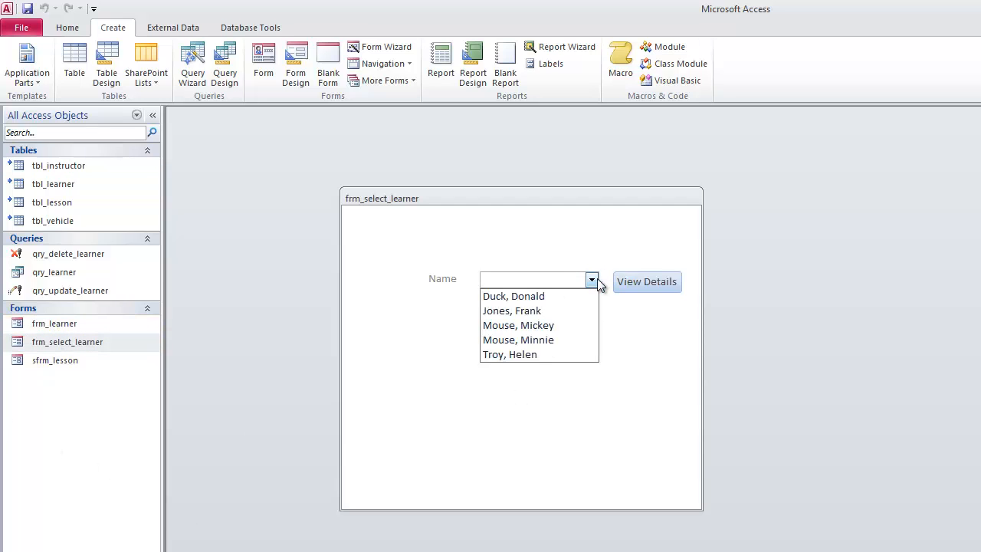
{"action": "left_click", "coordinate": [538, 332]}
{"action": "left_click", "coordinate": [658, 282]}
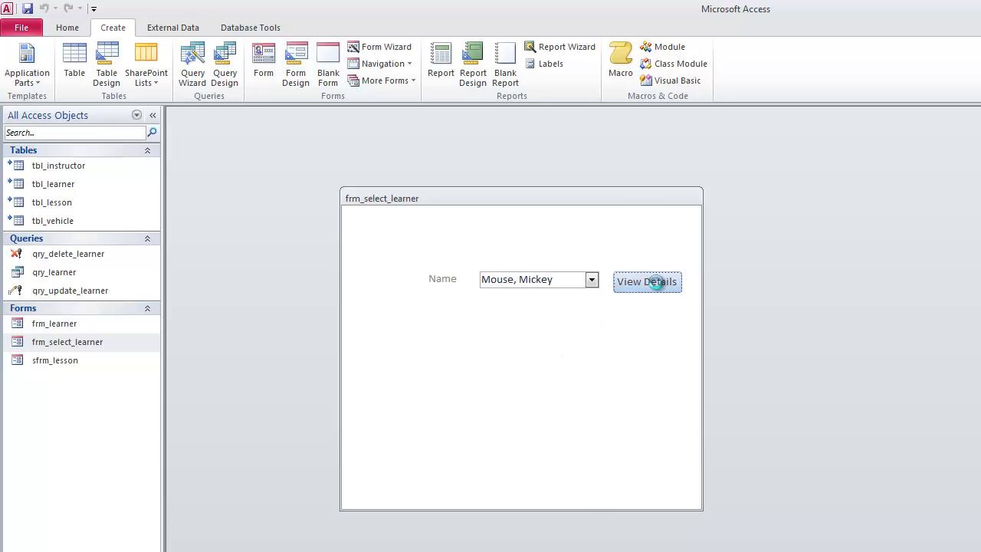
Shorten the learner's first name, save the record and close the learner form
{"action": "left_click", "coordinate": [714, 200]}
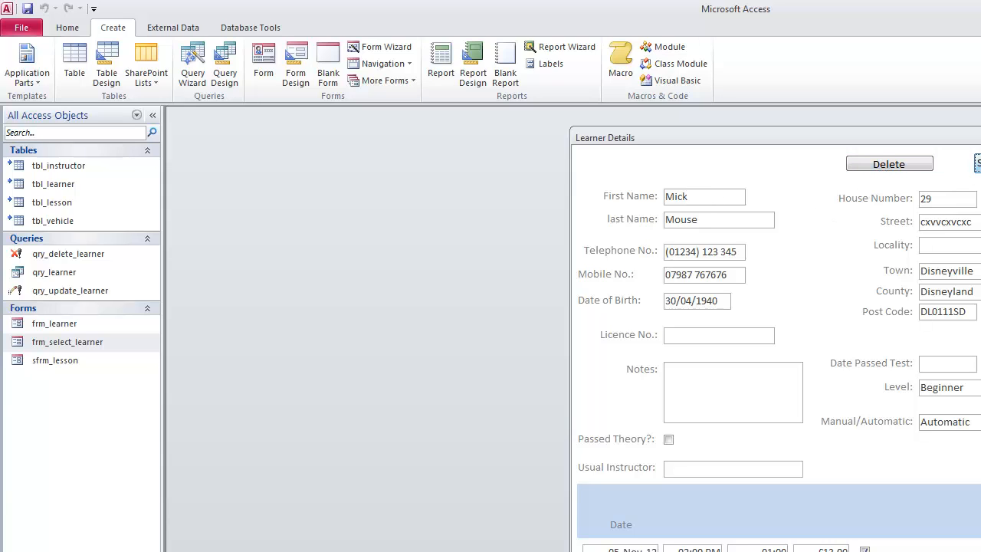
{"action": "left_click", "coordinate": [979, 163]}
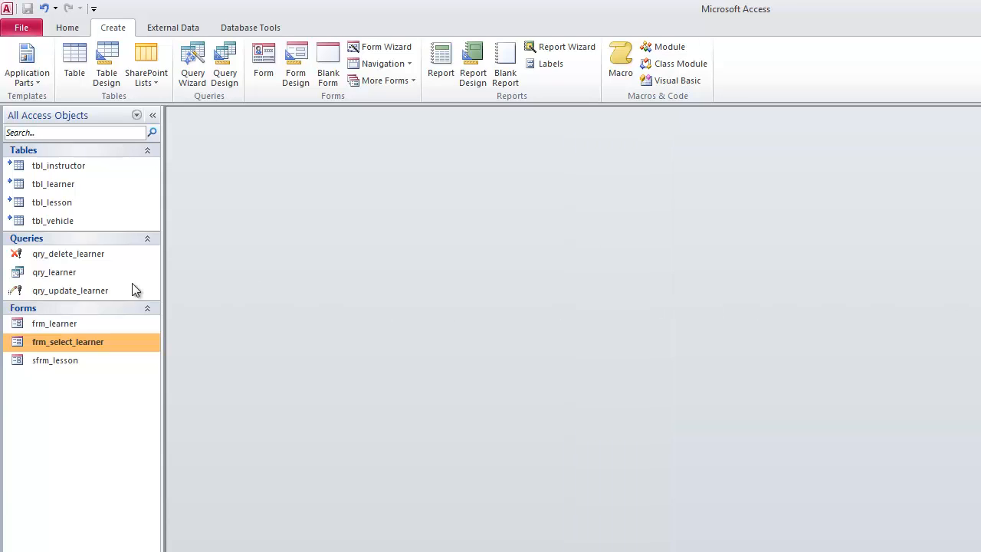
Open frm_learner in Design view and edit the On Click macro of btn_close
{"action": "right_click", "coordinate": [36, 324]}
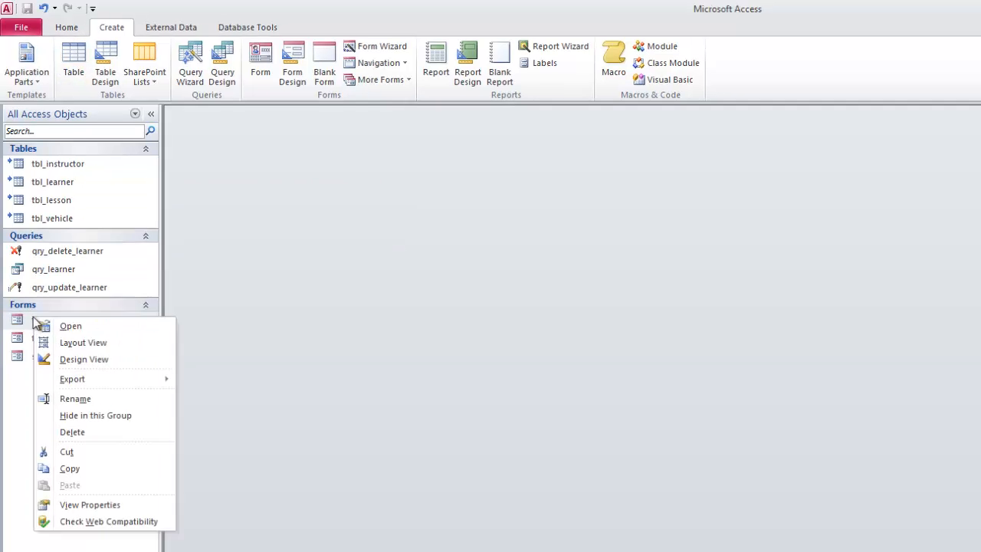
{"action": "left_click", "coordinate": [84, 359]}
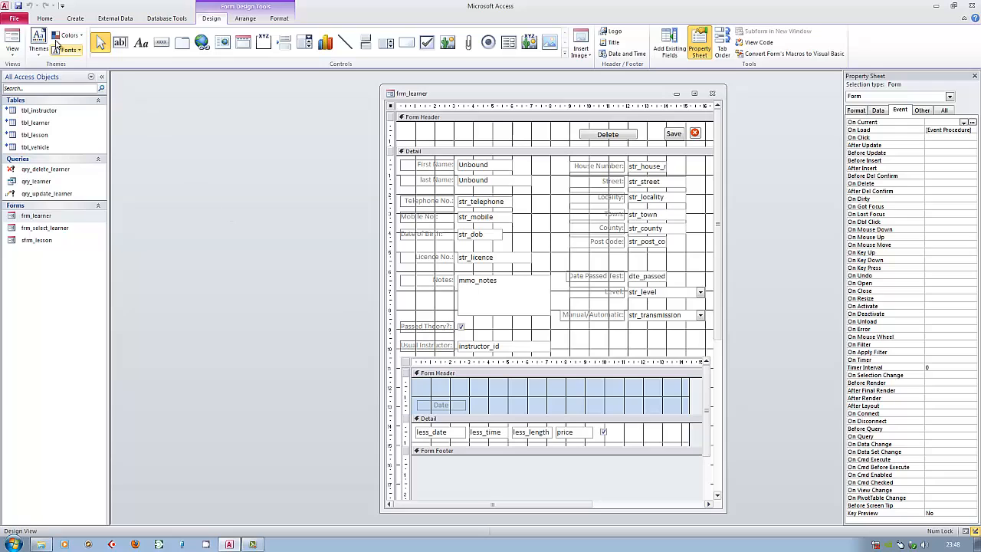
{"action": "left_click", "coordinate": [695, 134]}
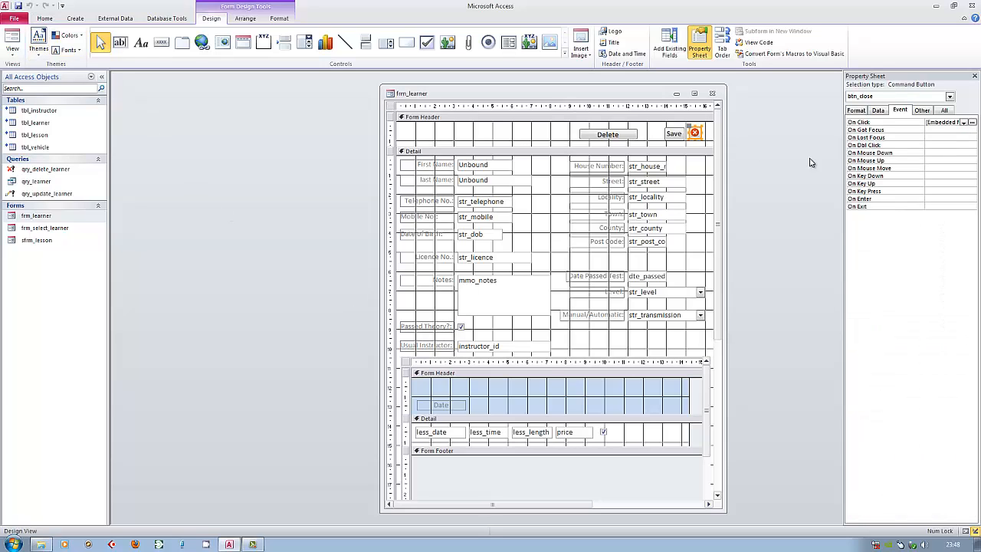
{"action": "left_click", "coordinate": [972, 124]}
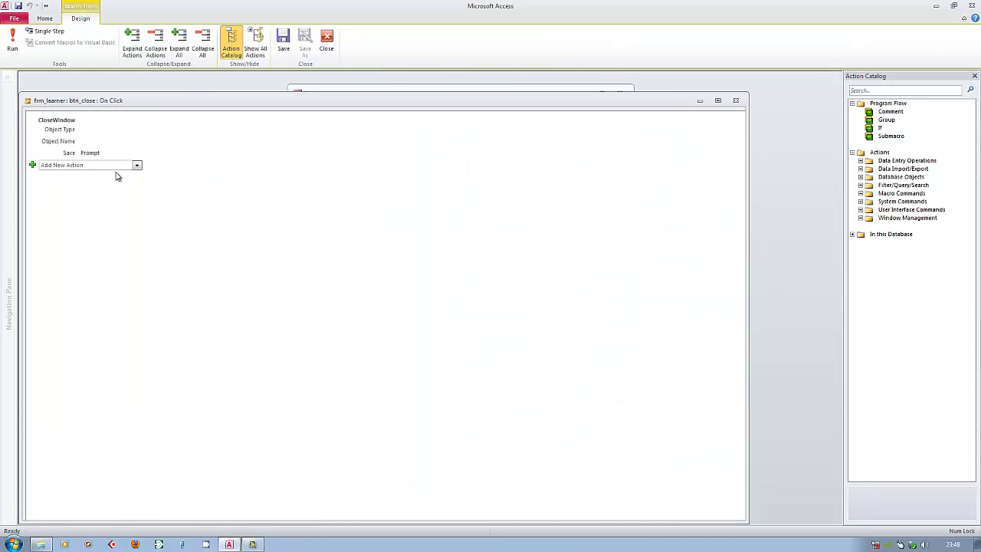
Add an OpenForm action for frm_select_learner after CloseWindow, then save and close the macro
{"action": "left_click", "coordinate": [138, 166]}
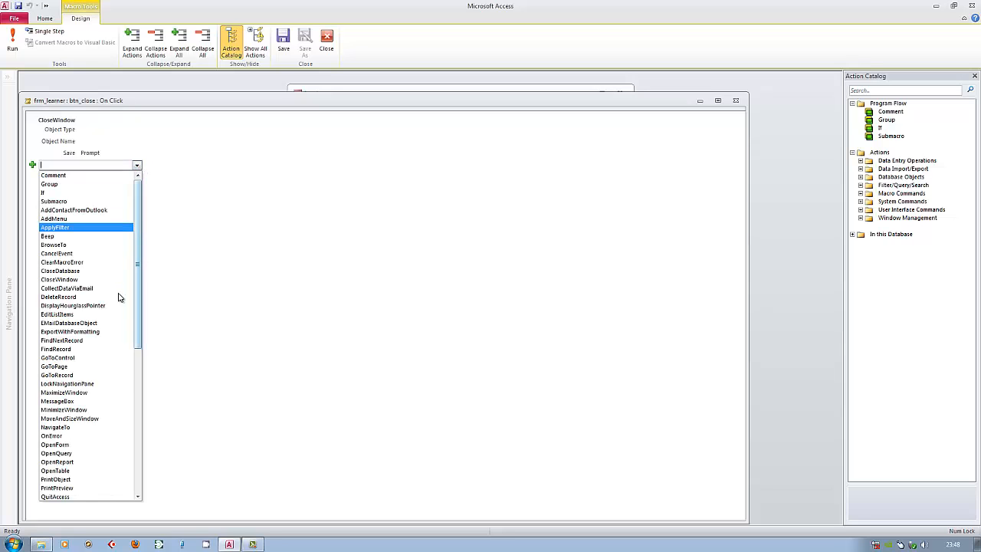
{"action": "left_click", "coordinate": [67, 446]}
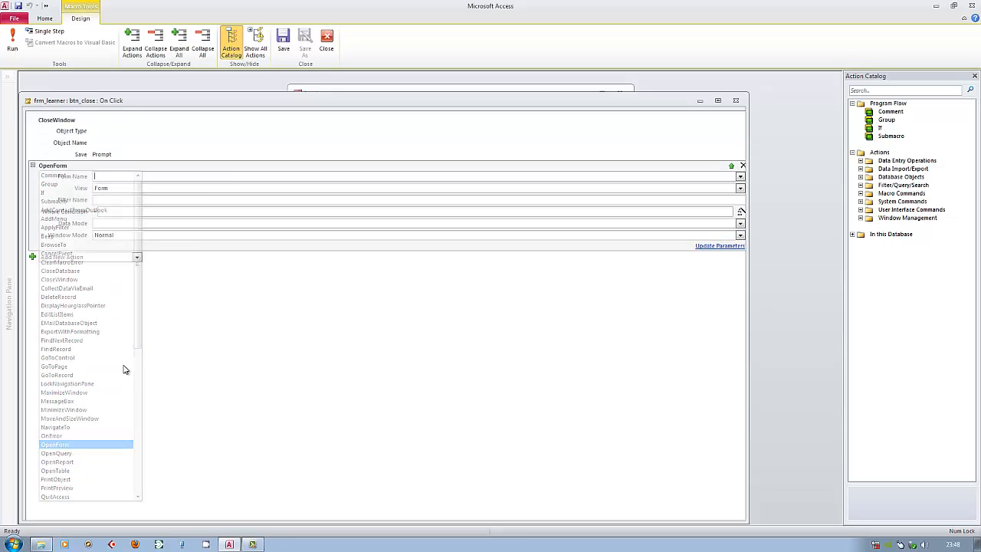
{"action": "left_click", "coordinate": [741, 177]}
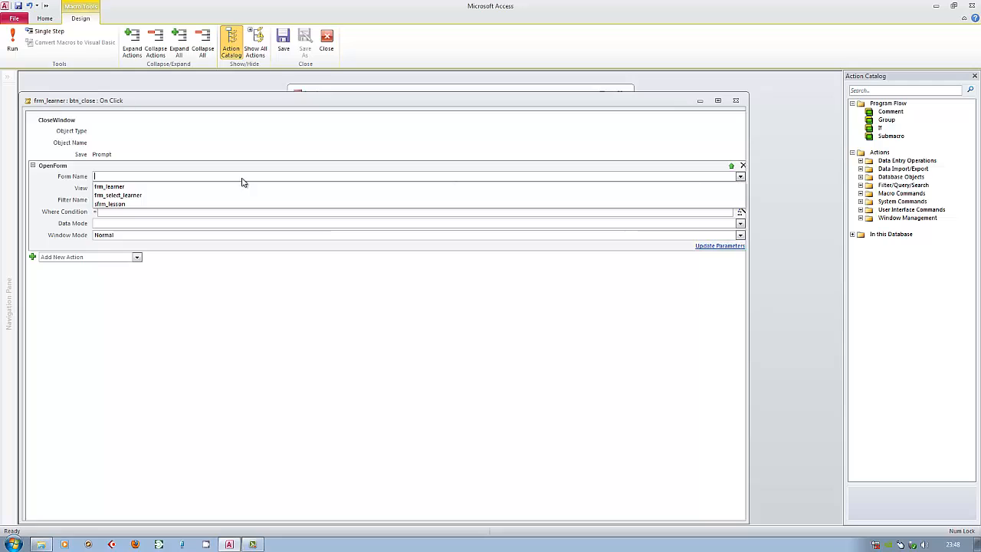
{"action": "left_click", "coordinate": [130, 196]}
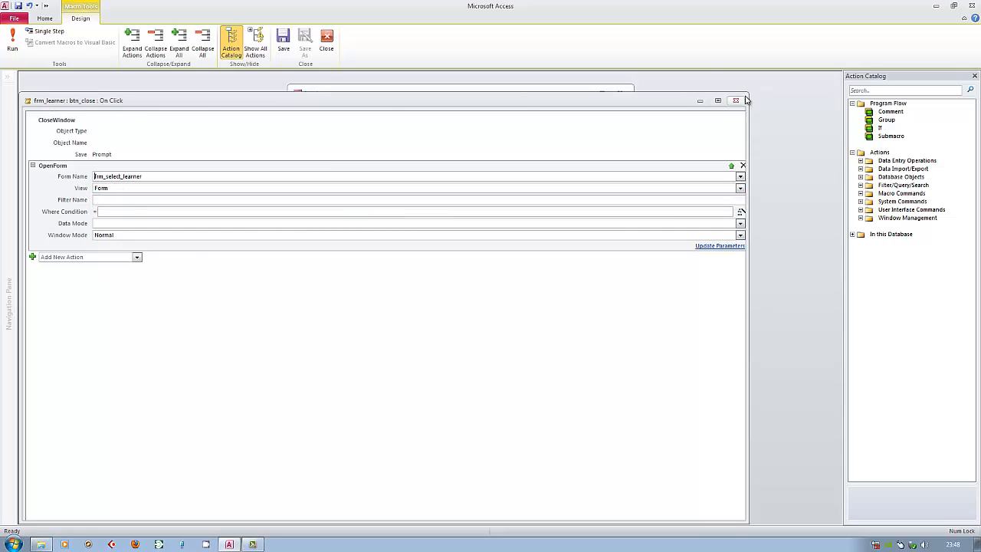
{"action": "left_click", "coordinate": [283, 42]}
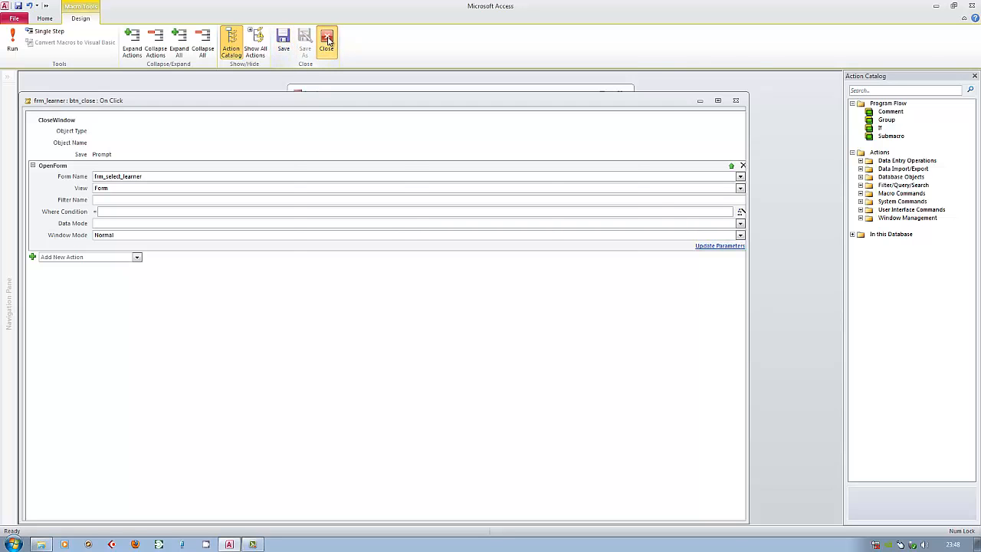
{"action": "left_click", "coordinate": [327, 42]}
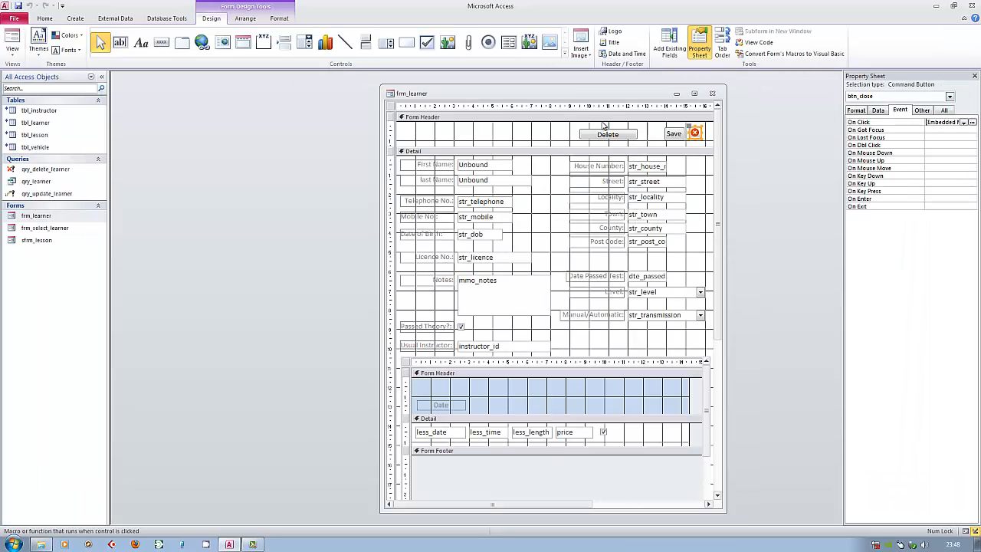
Run frm_learner in Form view, test its close control and save the form's design changes
{"action": "left_click", "coordinate": [13, 43]}
{"action": "left_click", "coordinate": [680, 109]}
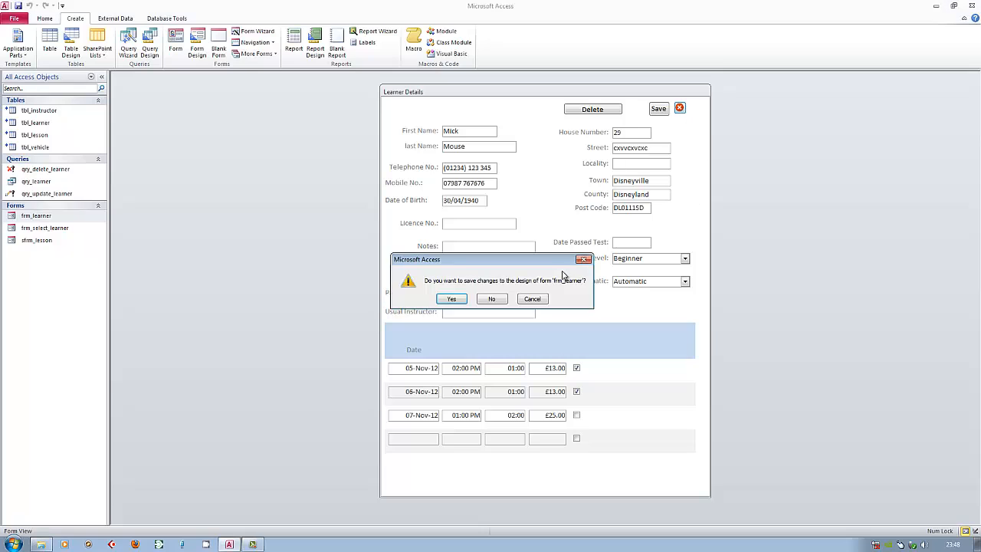
{"action": "left_click", "coordinate": [452, 301]}
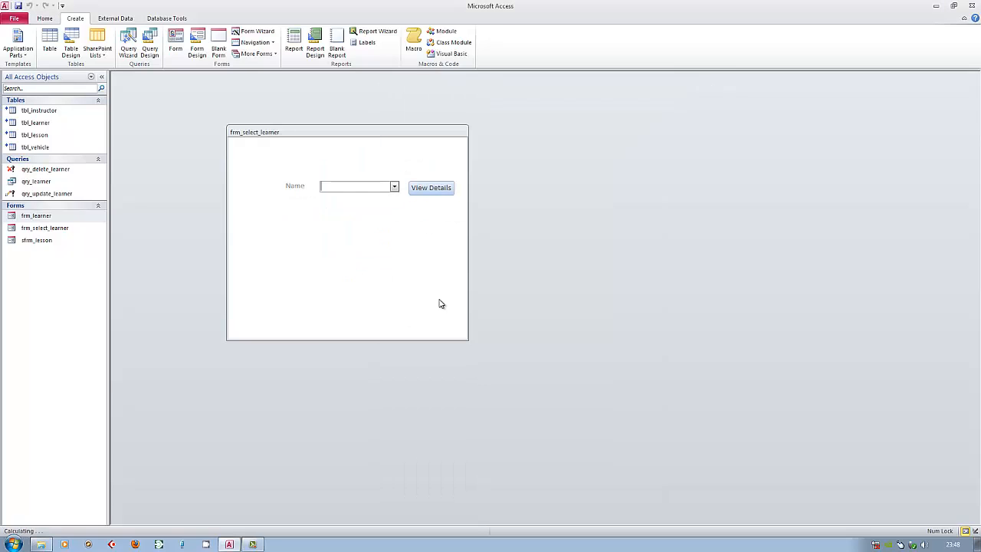
Select the third learner in the Name list of frm_select_learner and open that learner's details
{"action": "left_click", "coordinate": [395, 187]}
{"action": "left_click", "coordinate": [353, 217]}
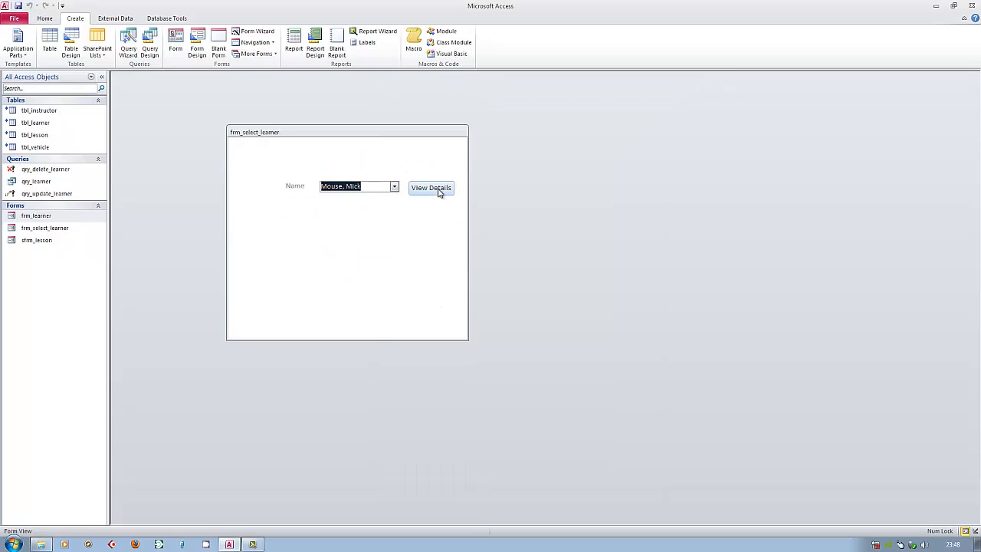
{"action": "left_click", "coordinate": [431, 188]}
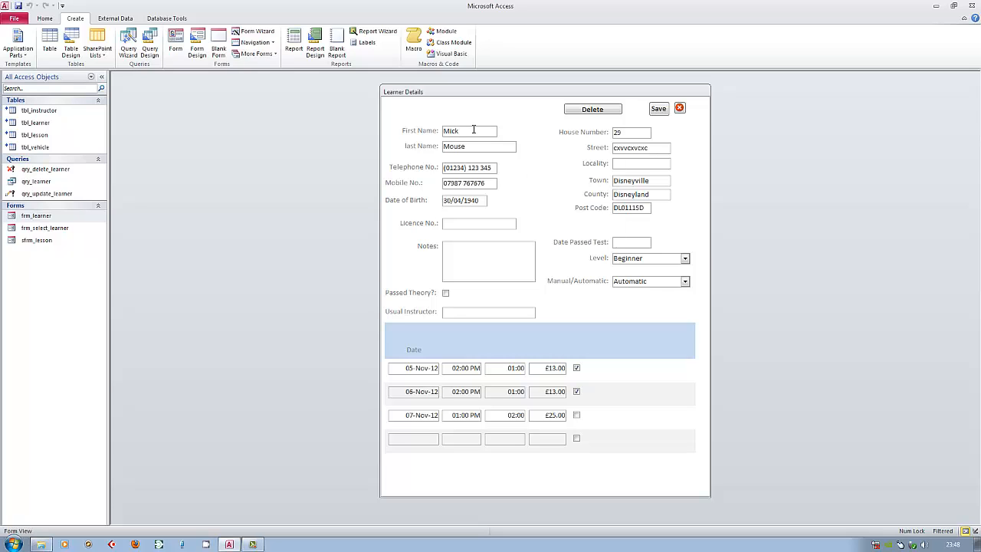
Change the first name back to its full form, save and close the record, and check the reopened form's Name list
{"action": "left_click", "coordinate": [658, 109]}
{"action": "left_click", "coordinate": [680, 109]}
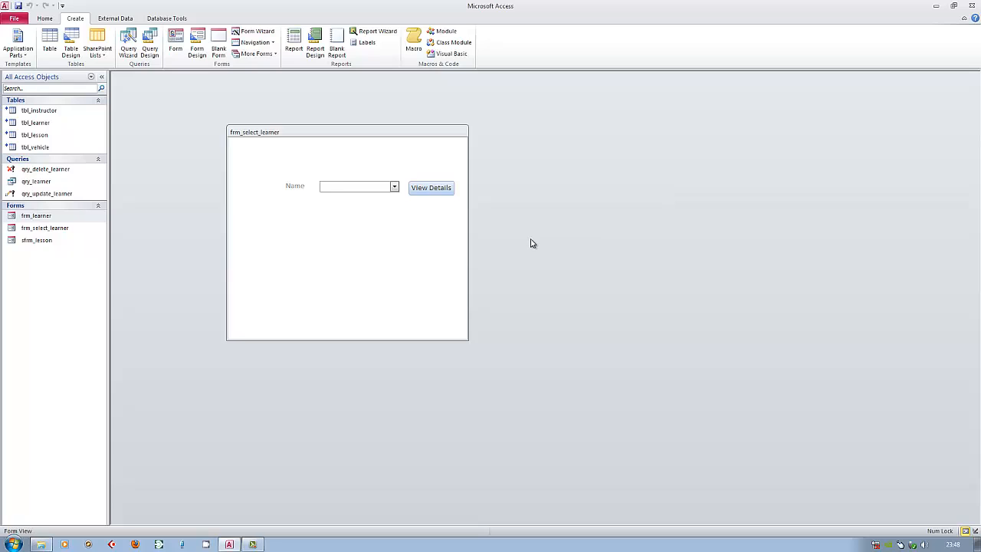
{"action": "left_click", "coordinate": [395, 188]}
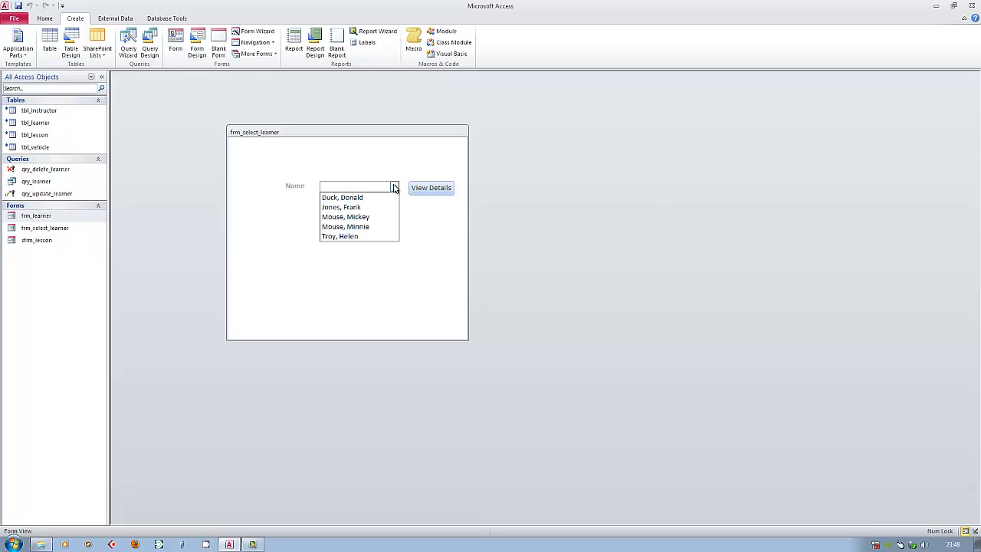
{"action": "left_click", "coordinate": [395, 188]}
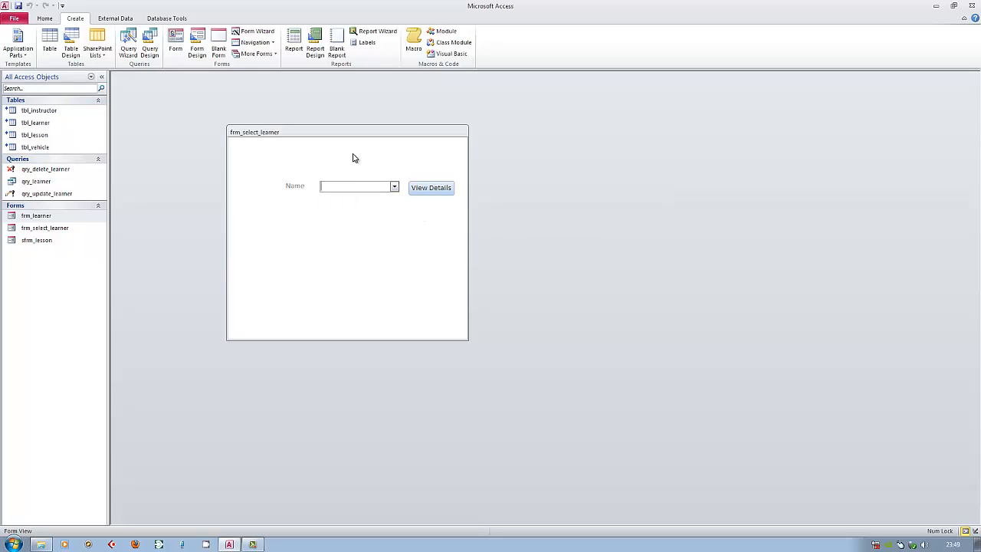